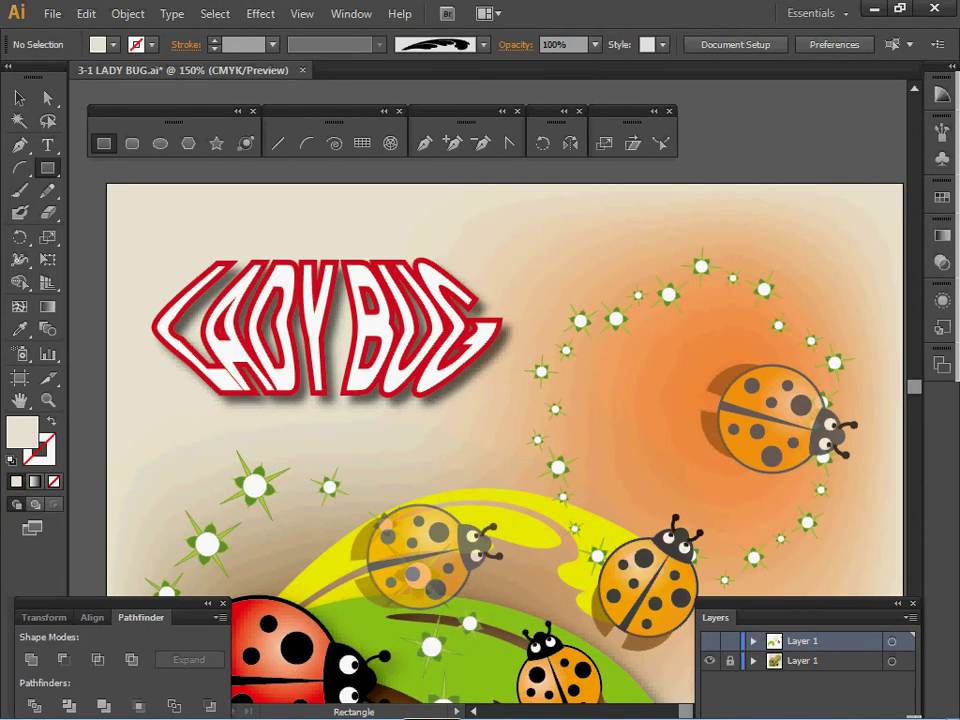
# Hide the finished-artwork layer, show the upper Layer 1, and create a 200 × 200 mm beige square without a stroke.
pyautogui.click(710, 661)
pyautogui.click(710, 641)
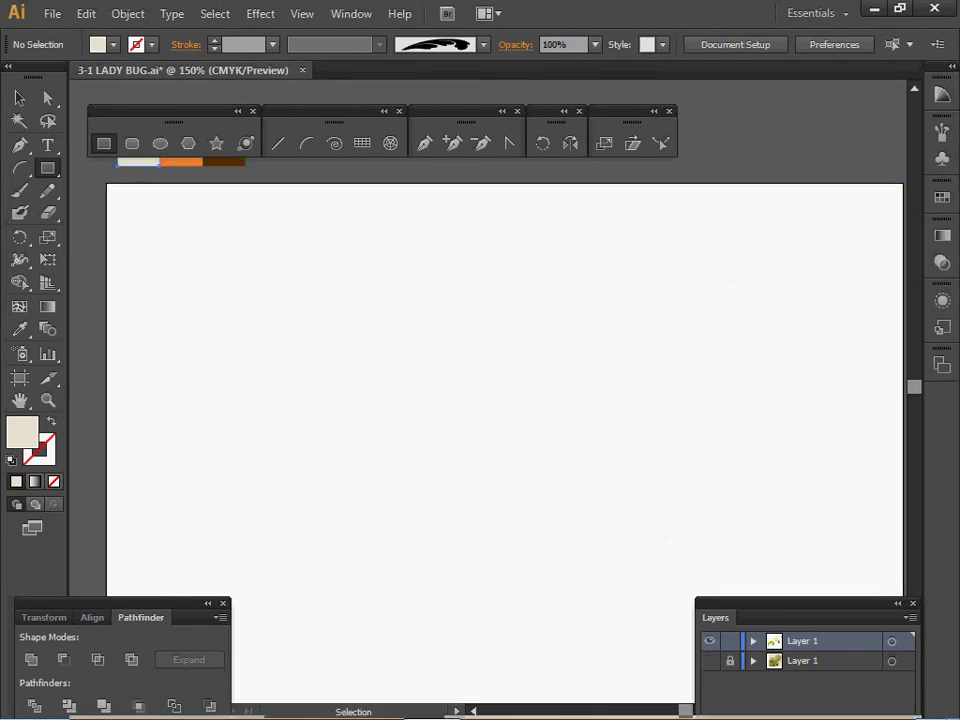
pyautogui.hotkey('ctrl', 'a')
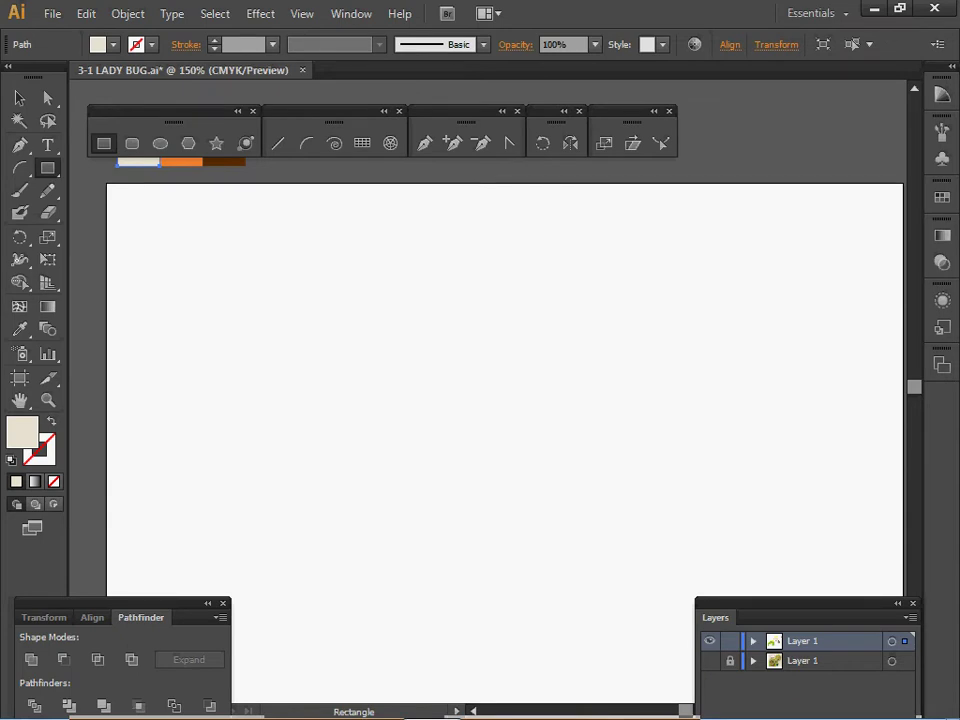
pyautogui.click(303, 327)
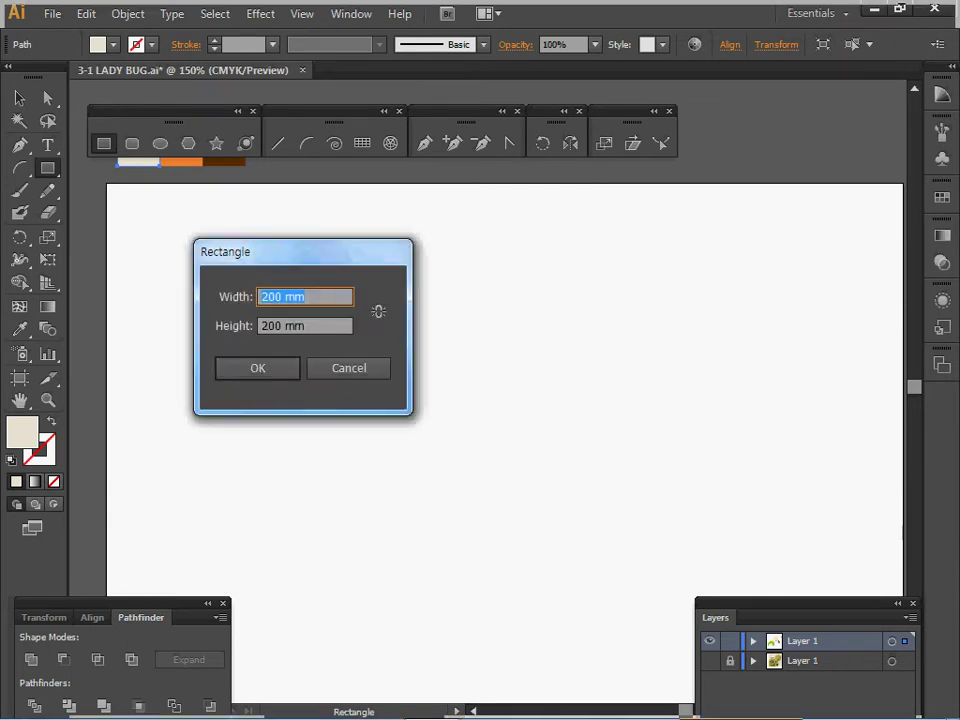
pyautogui.press('Tab')
pyautogui.press('Tab')
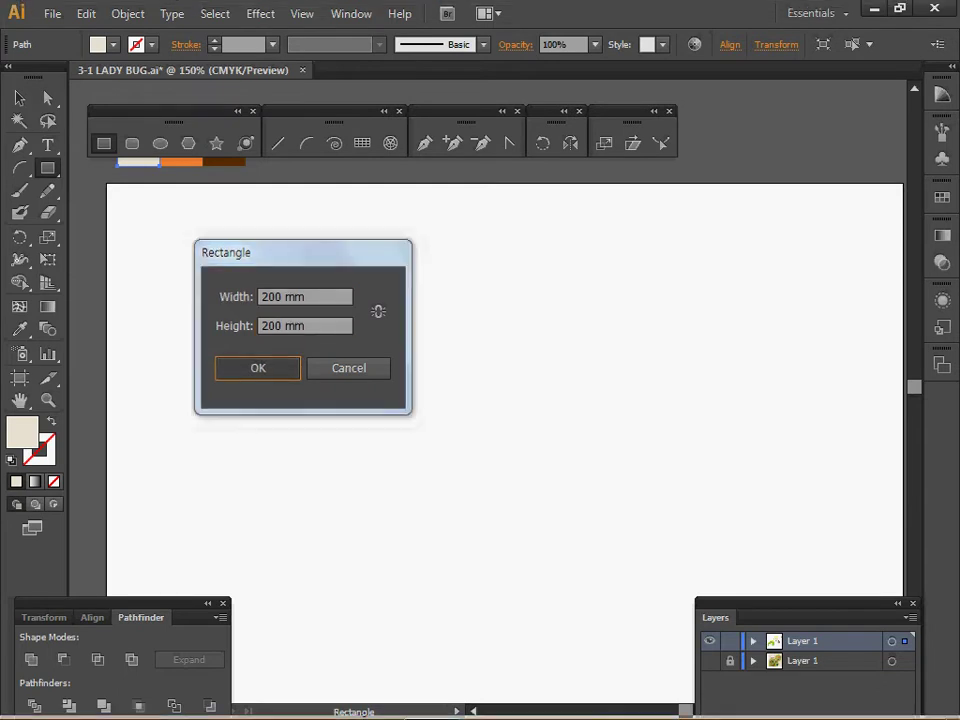
pyautogui.press('Return')
# Add two gradient mesh points to the beige square, at about X 43, Y 45 mm and X 151, Y 135 mm.
pyautogui.hotkey('ctrl', '-')
pyautogui.hotkey('ctrl', '-')
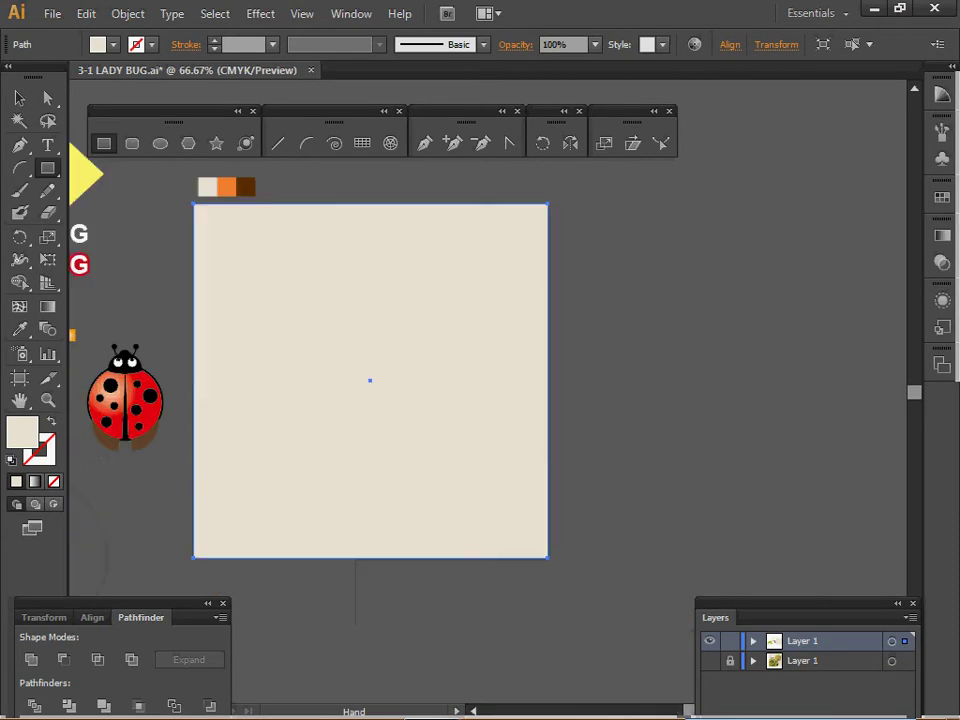
pyautogui.moveTo(323, 369); pyautogui.dragTo(286, 354)
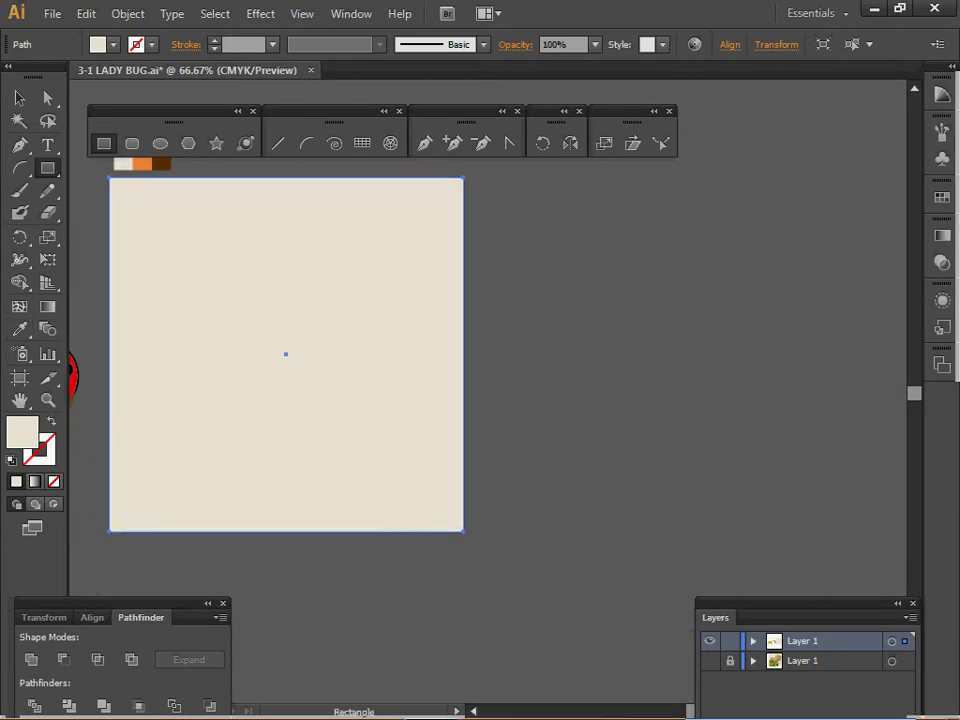
pyautogui.press('u')
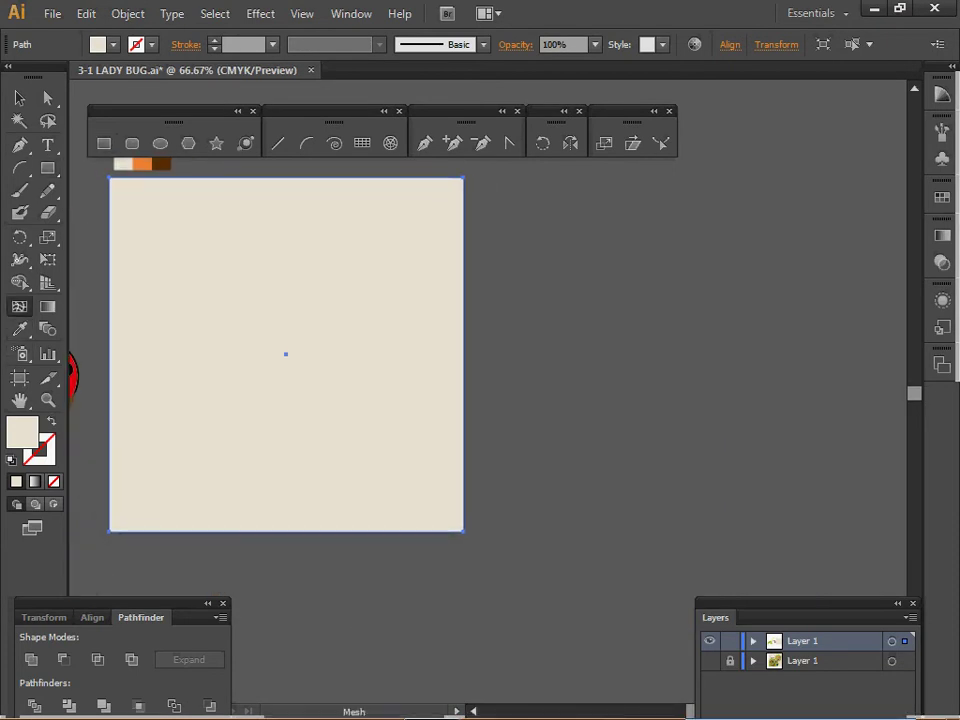
pyautogui.click(184, 257)
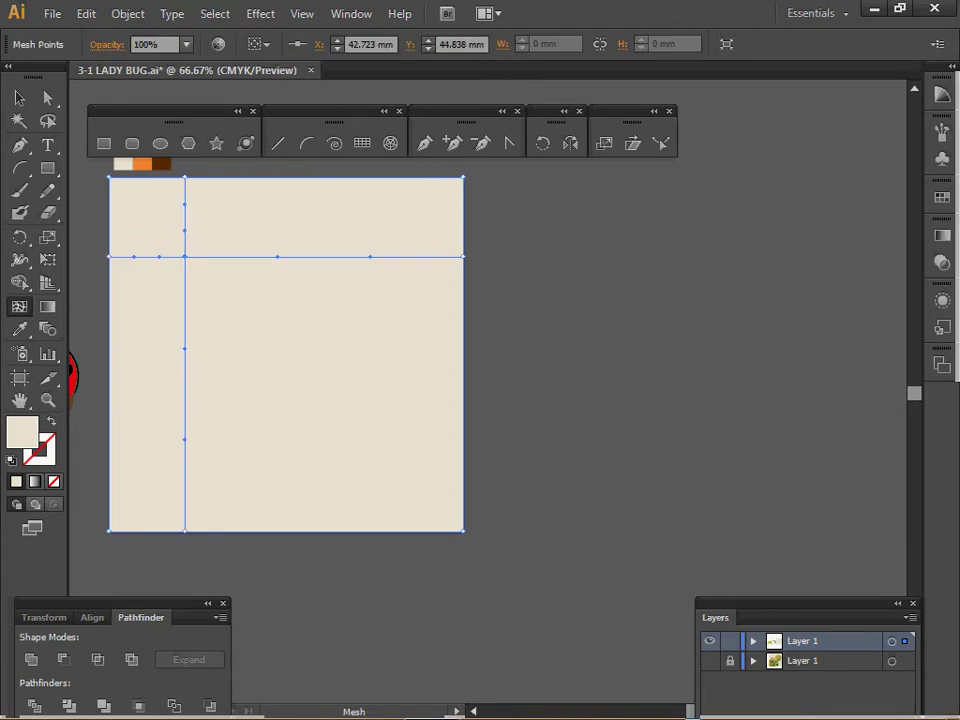
pyautogui.click(376, 416)
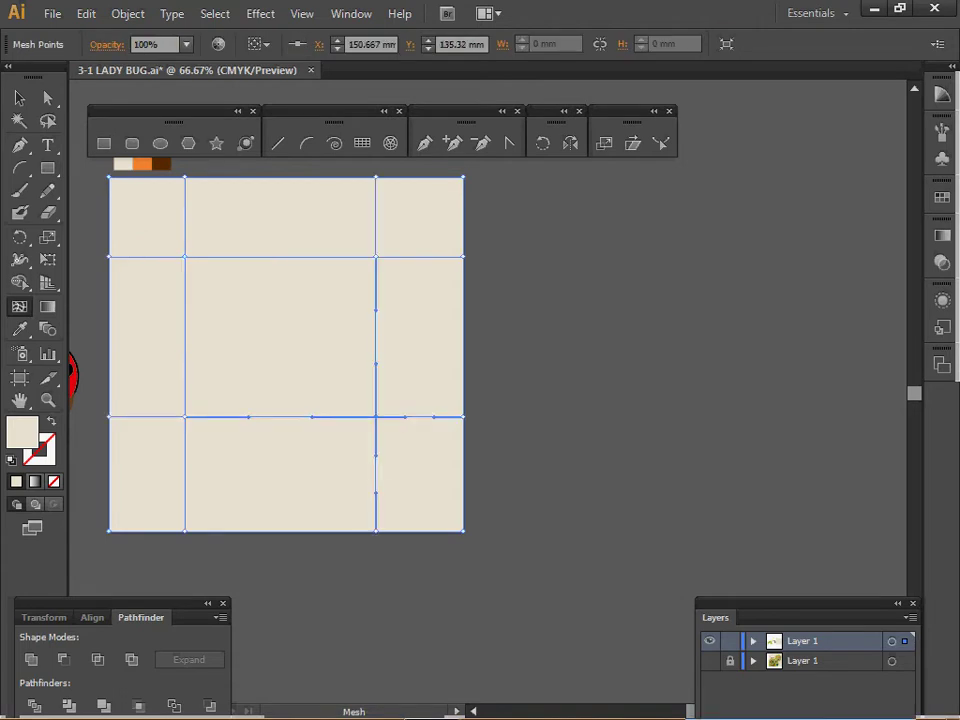
# Color the square's upper-right interior mesh point with the orange swatch from the last color group.
pyautogui.scroll(1, 286, 367)
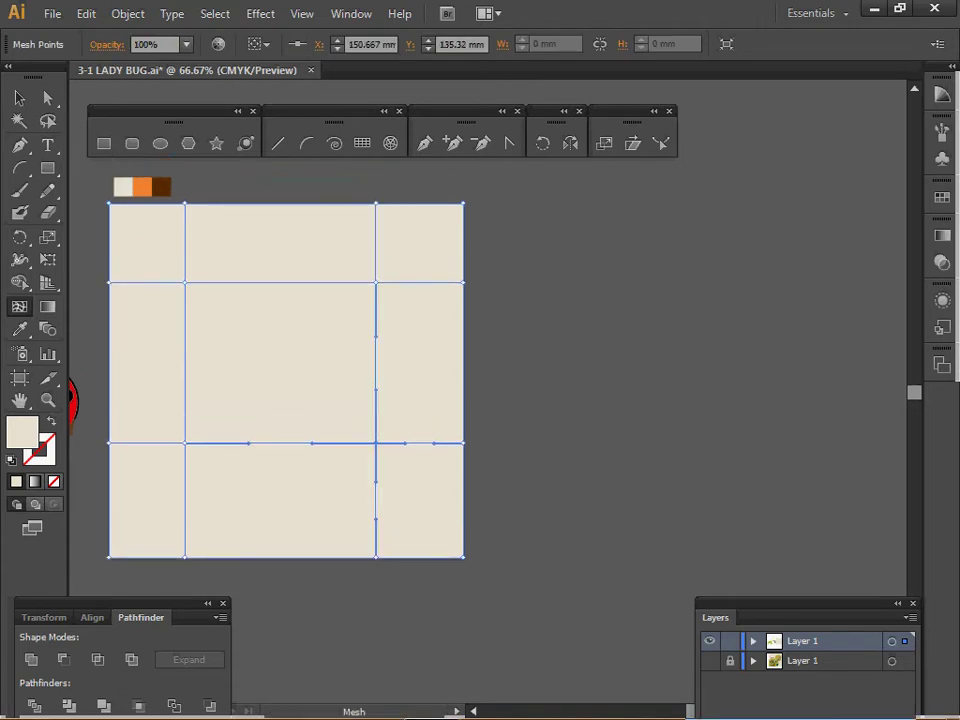
pyautogui.moveTo(286, 380); pyautogui.dragTo(288, 402)
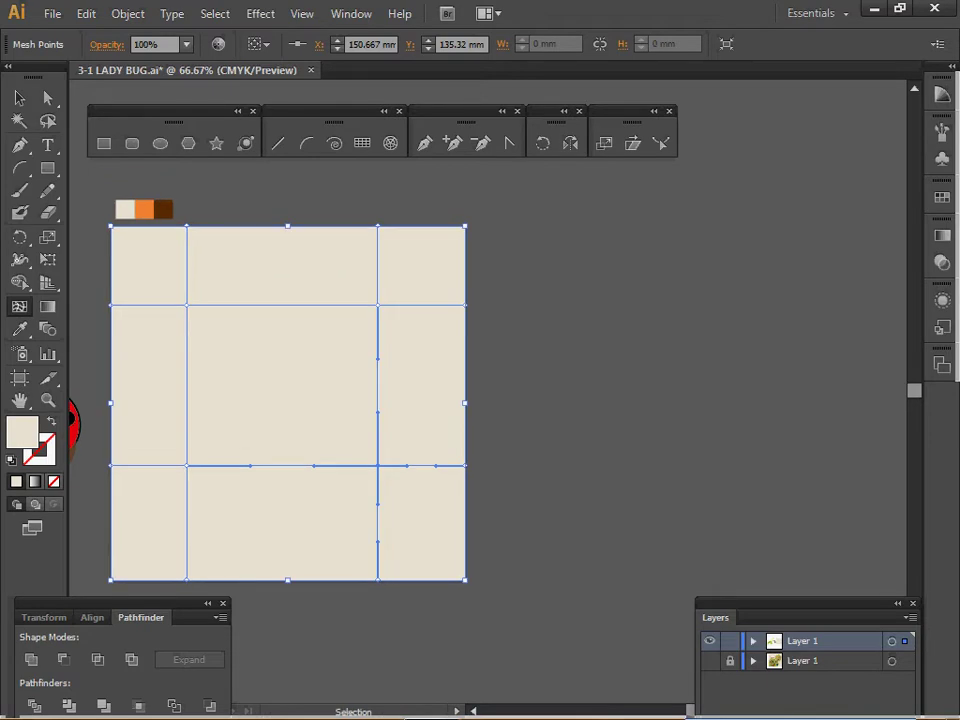
pyautogui.click(378, 305)
pyautogui.click(942, 197)
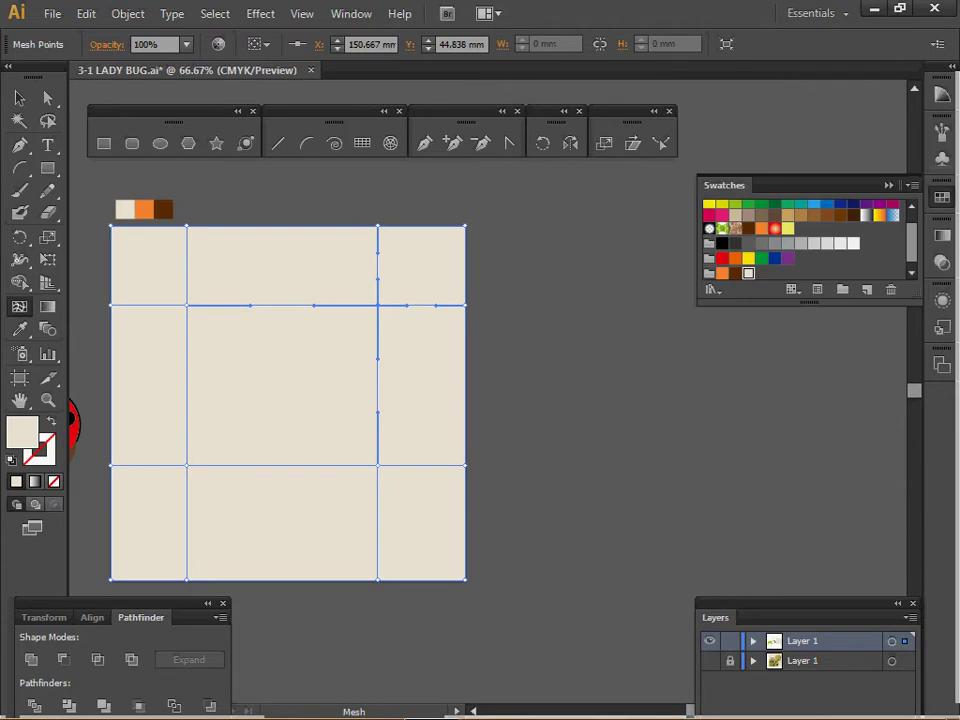
pyautogui.click(722, 273)
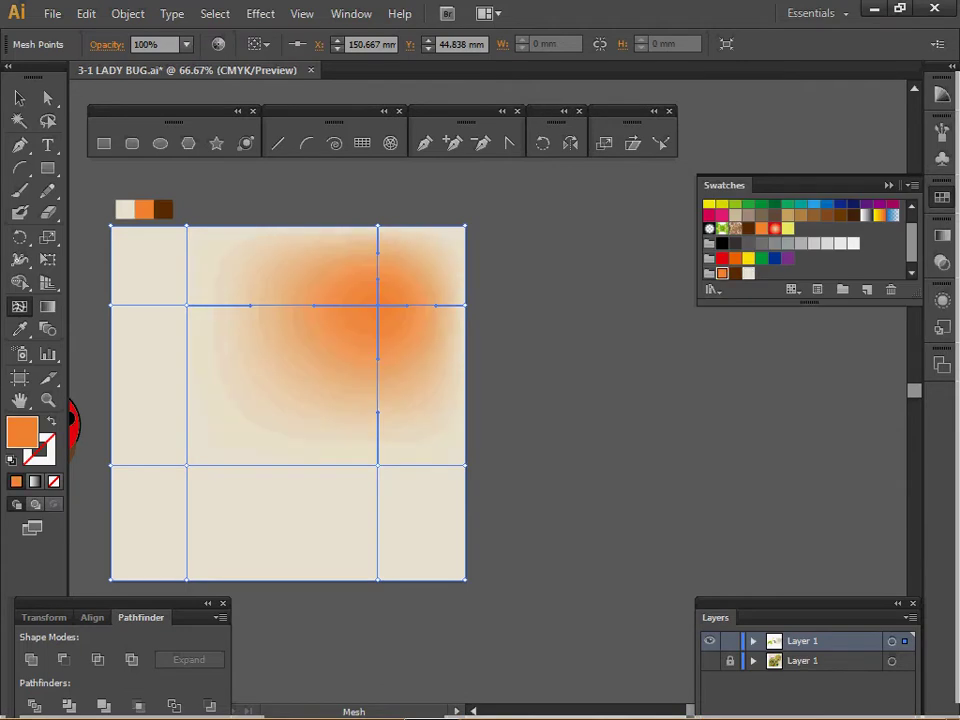
# Color the square's lower-left interior mesh point with the dark brown swatch, deselect the mesh and save the file.
pyautogui.click(187, 465)
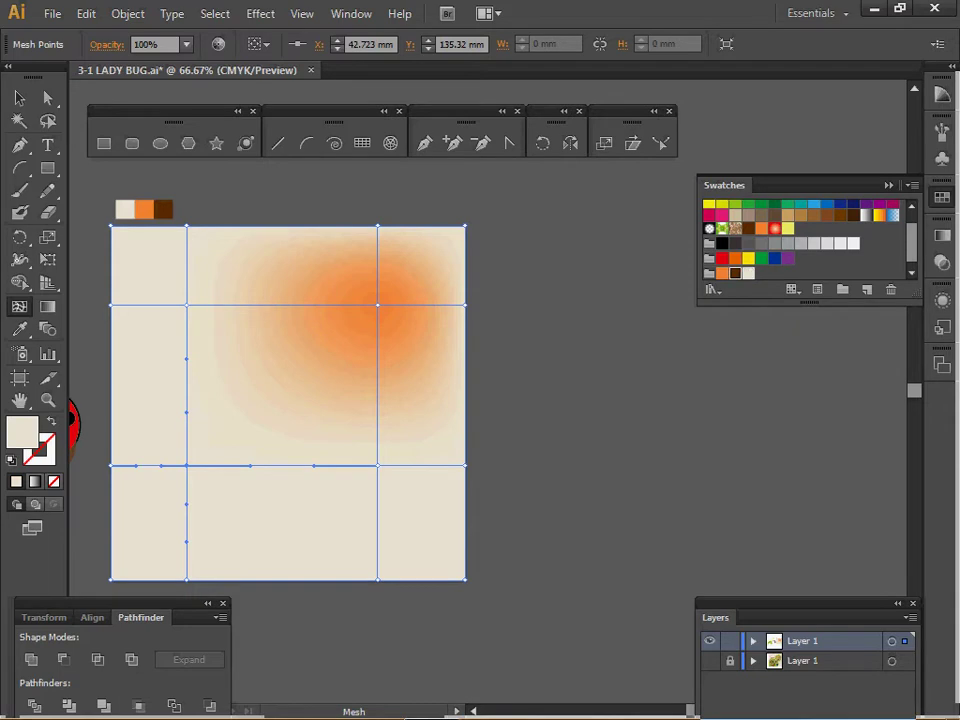
pyautogui.click(735, 273)
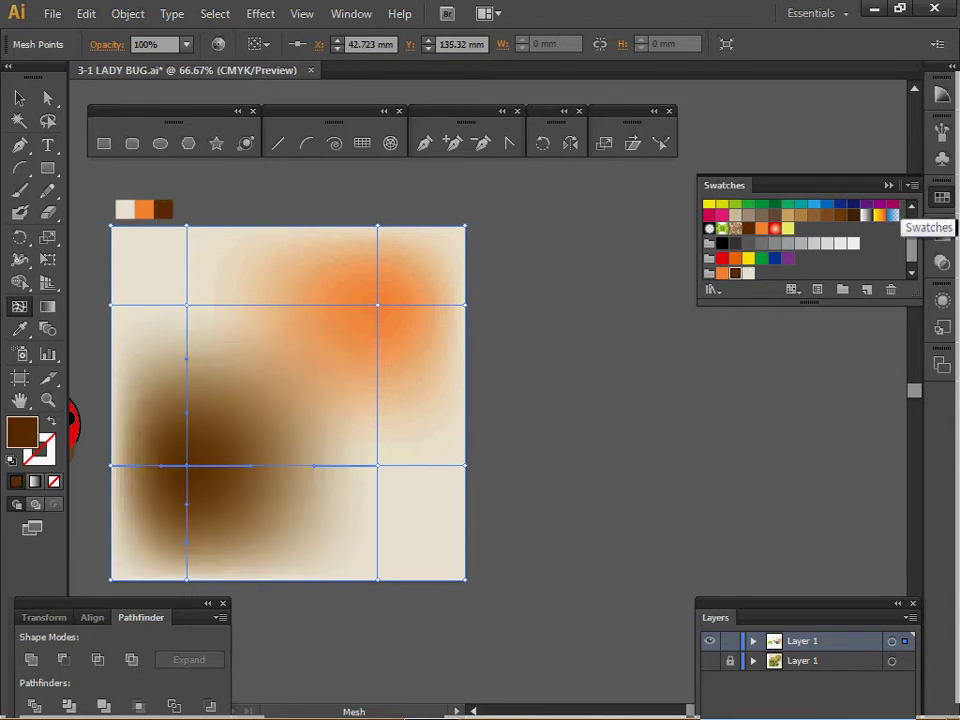
pyautogui.click(943, 198)
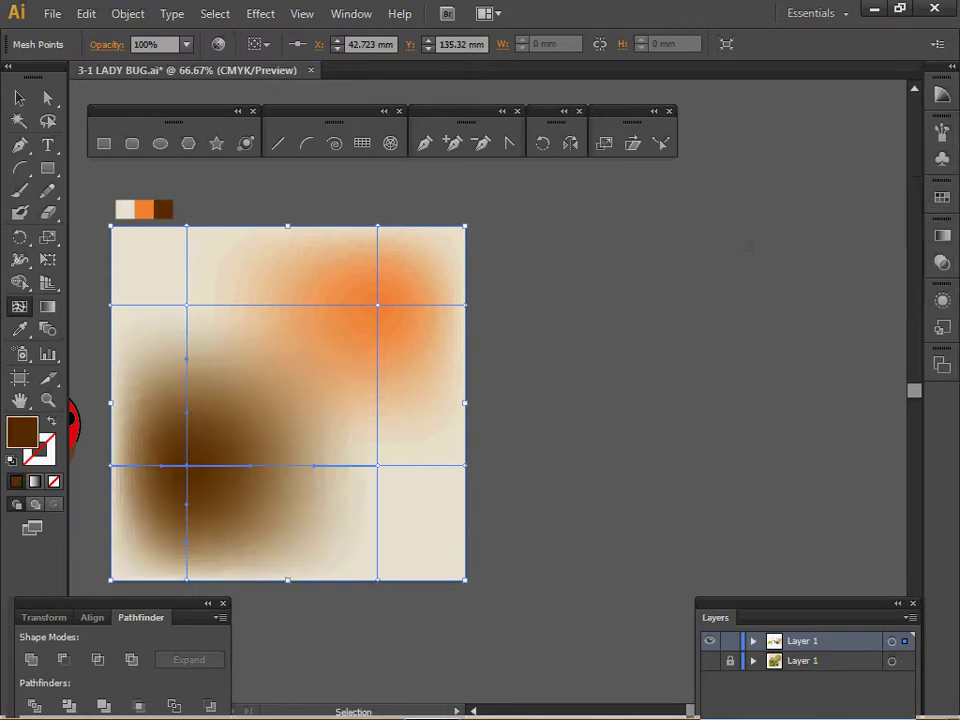
pyautogui.keyDown('ctrl'); pyautogui.click(750, 242); pyautogui.keyUp('ctrl')
pyautogui.press('space')
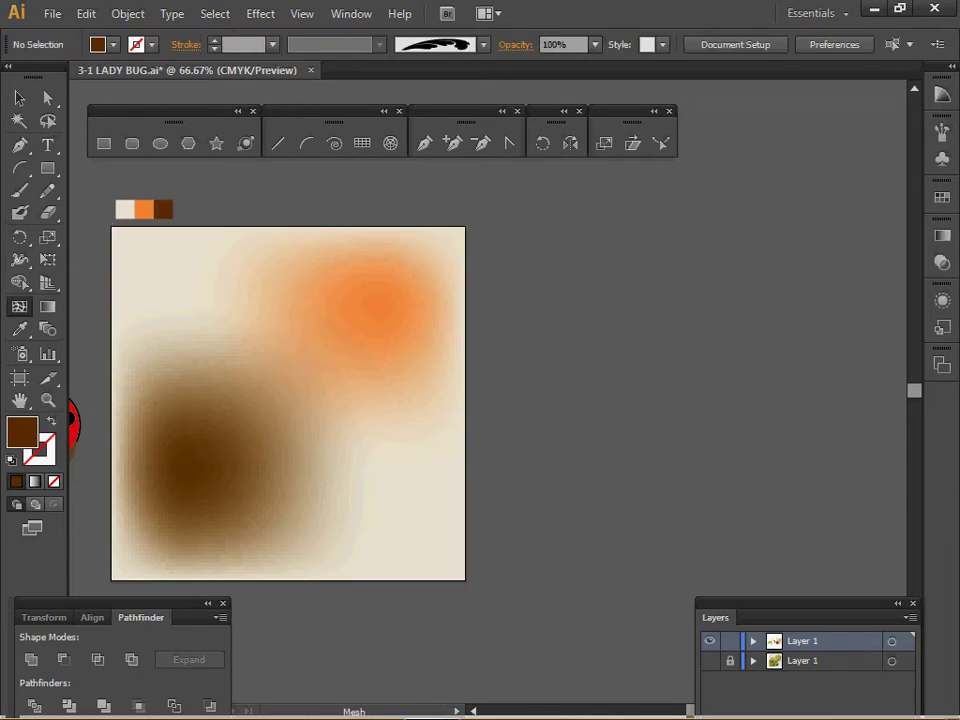
pyautogui.press('space')
pyautogui.moveTo(500, 400); pyautogui.dragTo(504, 387)
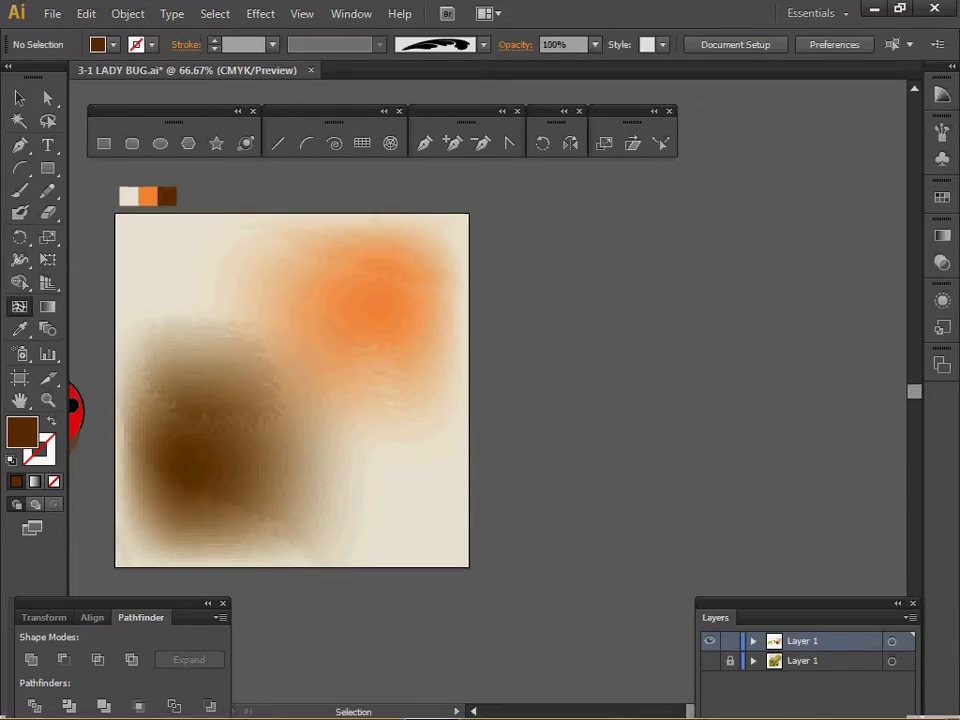
pyautogui.hotkey('ctrl', 's')
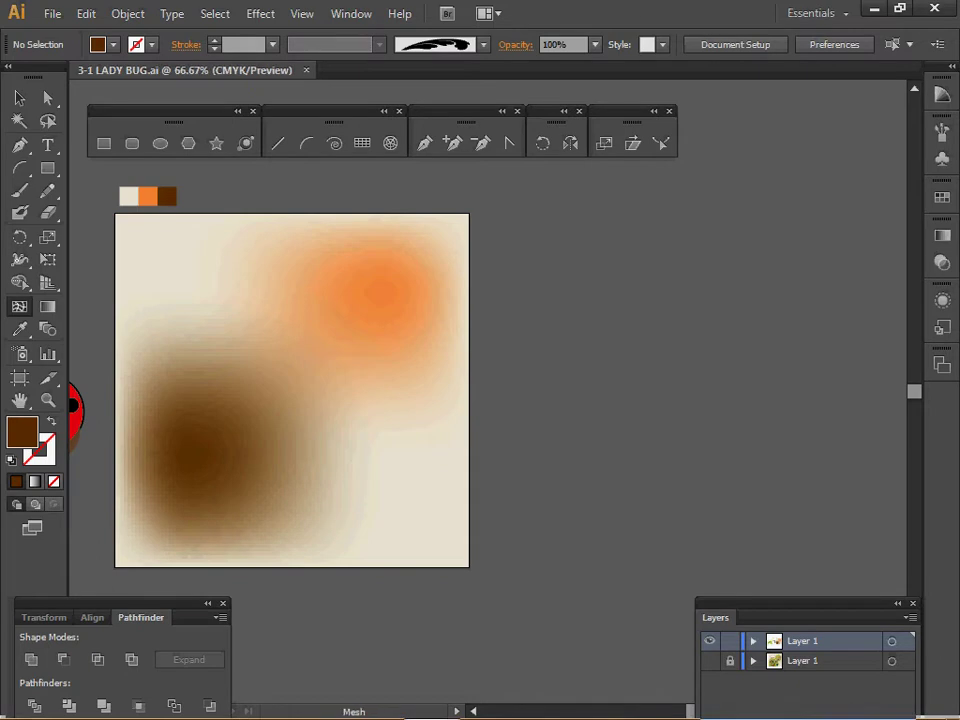
# Browse the floral brushes in the Decorative library Elegant Curl & Floral Brush Set, then close the library.
pyautogui.click(483, 44)
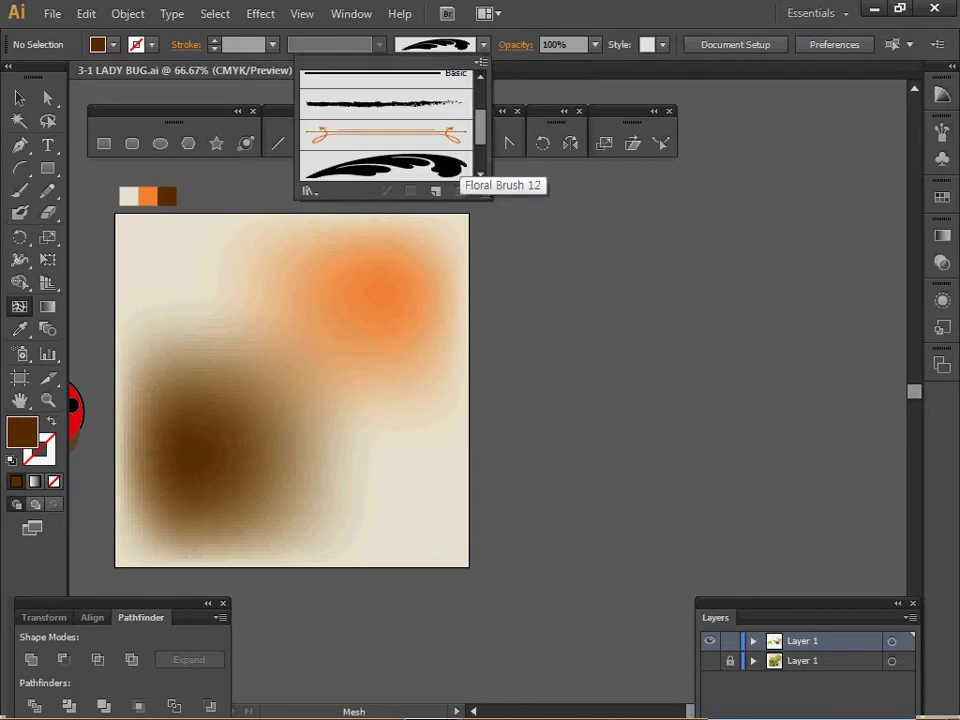
pyautogui.click(310, 191)
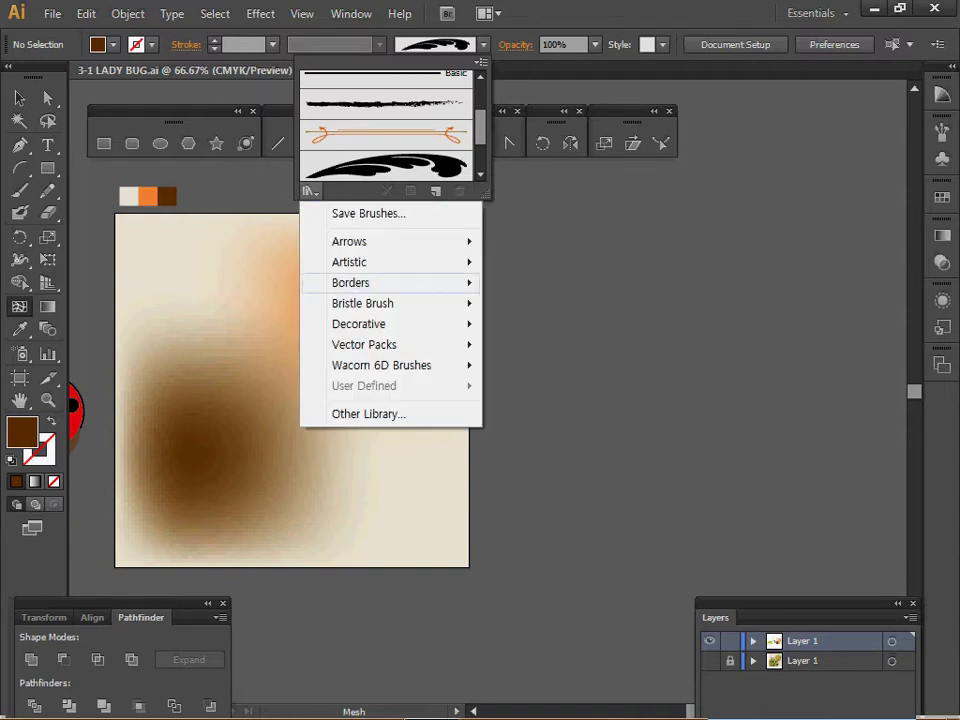
pyautogui.moveTo(400, 324)
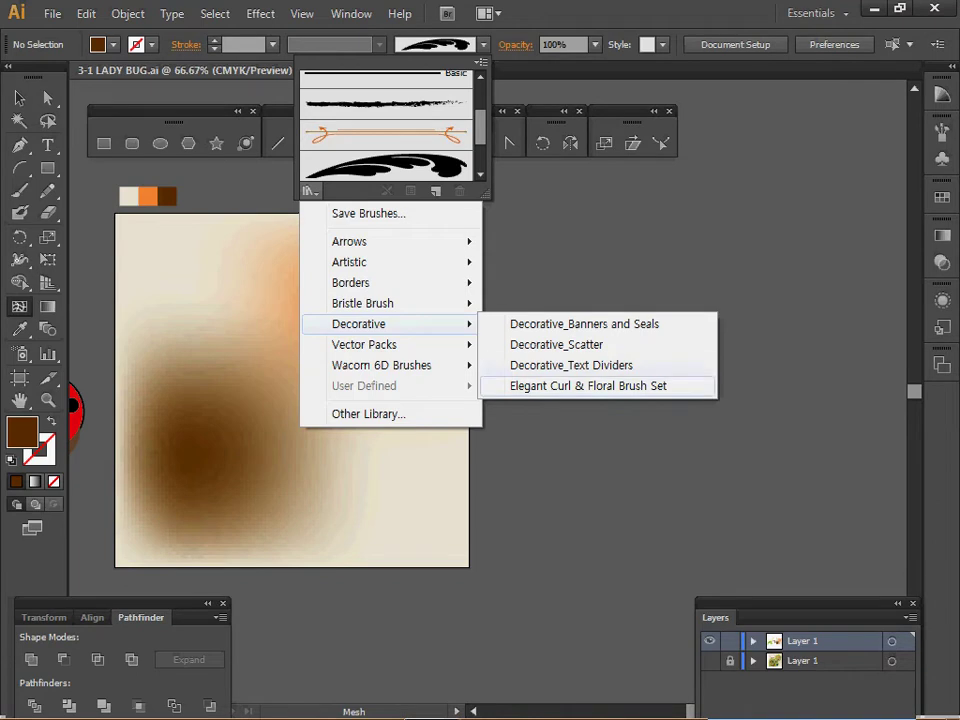
pyautogui.click(588, 386)
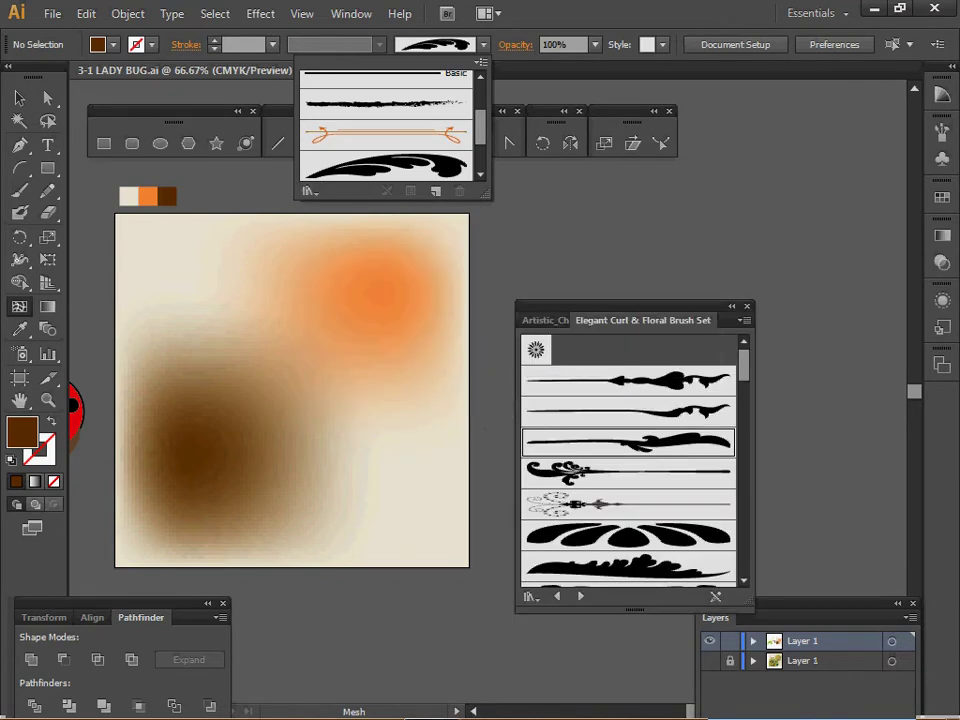
pyautogui.click(628, 442)
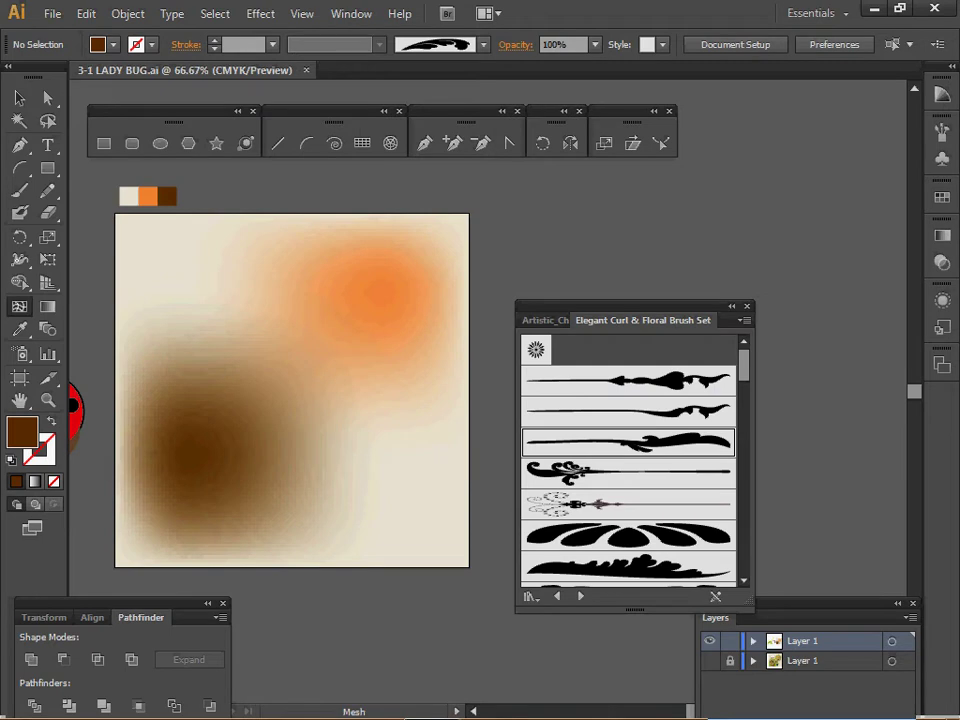
pyautogui.scroll(-2, 628, 460)
pyautogui.scroll(2, 628, 460)
pyautogui.scroll(-3, 628, 460)
pyautogui.scroll(-3, 628, 460)
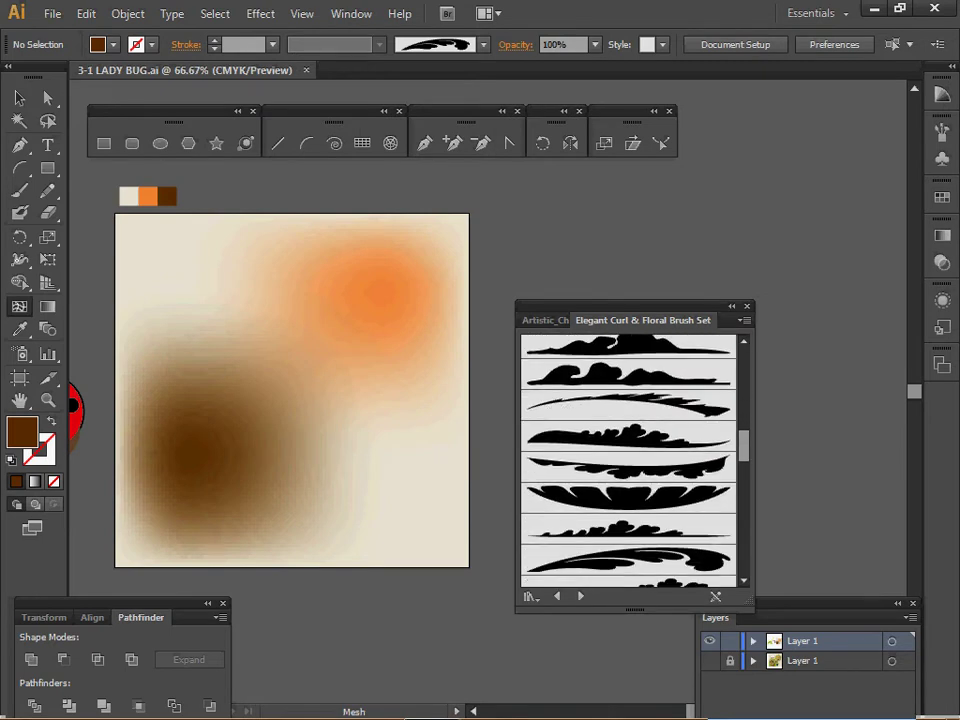
pyautogui.scroll(-2, 628, 460)
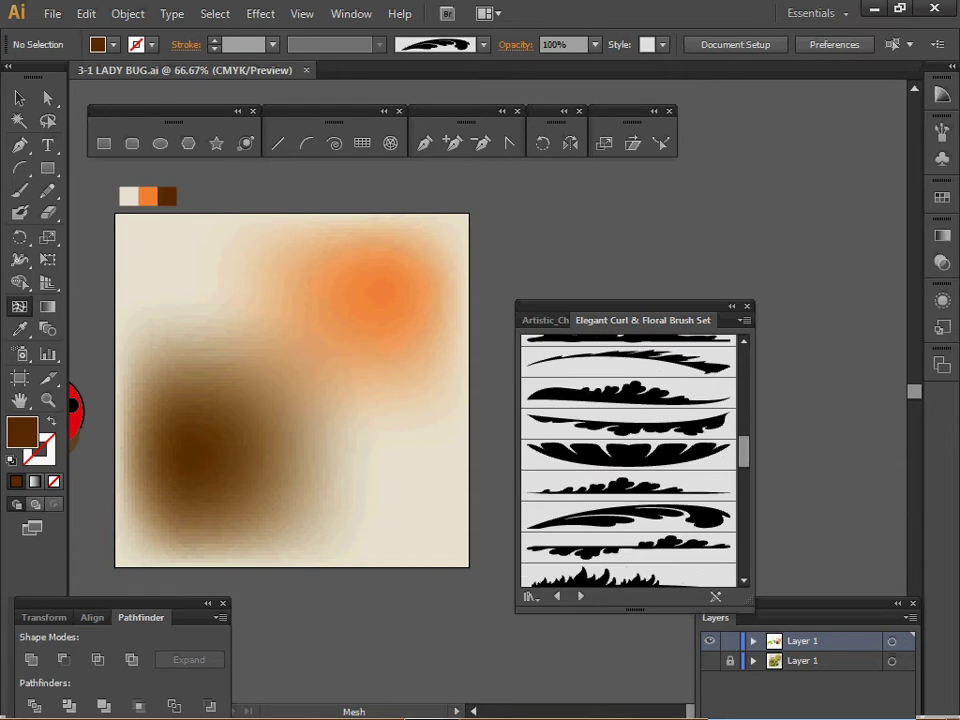
pyautogui.click(747, 307)
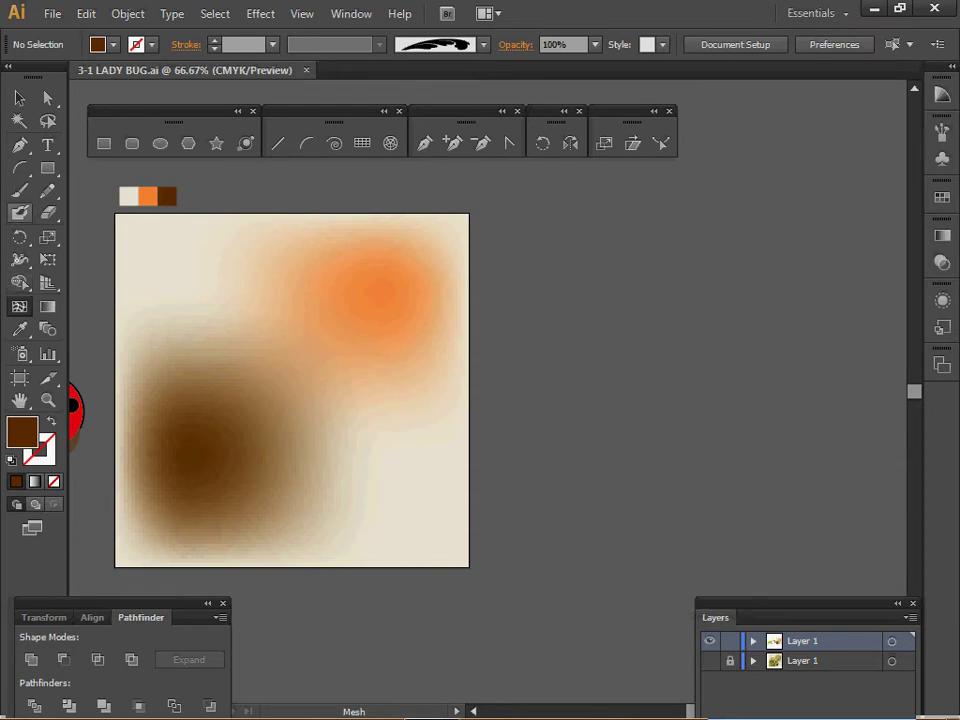
# Paint an arching yellow 1 pt floral brush stroke from outside the square's left edge over the brown area, matching the existing yellow leaf.
pyautogui.click(20, 191)
pyautogui.moveTo(300, 400); pyautogui.dragTo(686, 383)
pyautogui.moveTo(125, 372); pyautogui.dragTo(255, 392)
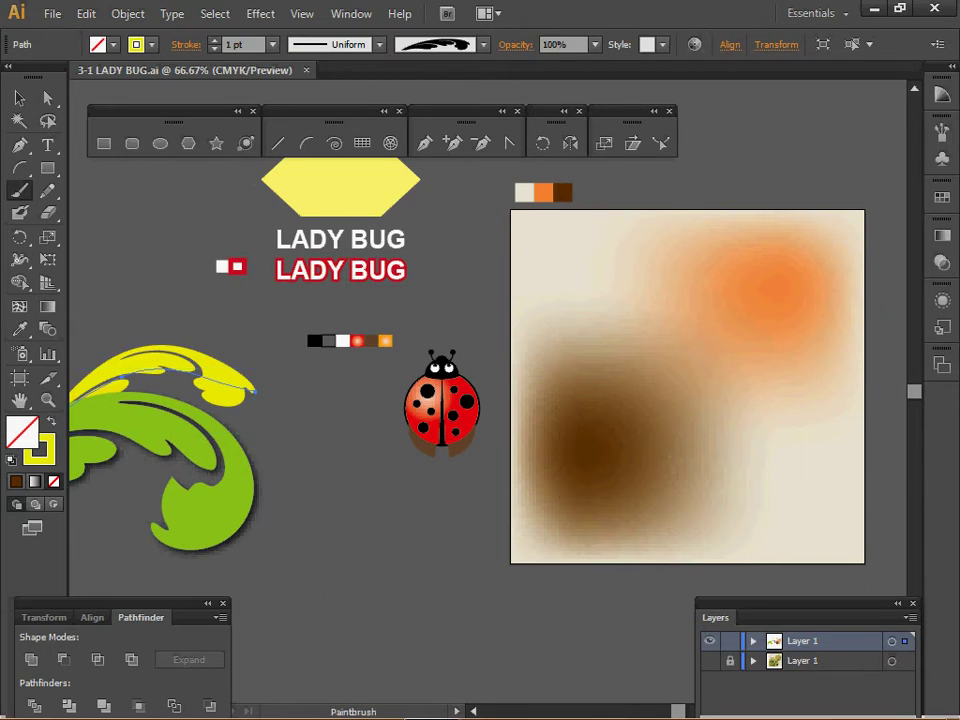
pyautogui.moveTo(300, 392); pyautogui.dragTo(294, 392)
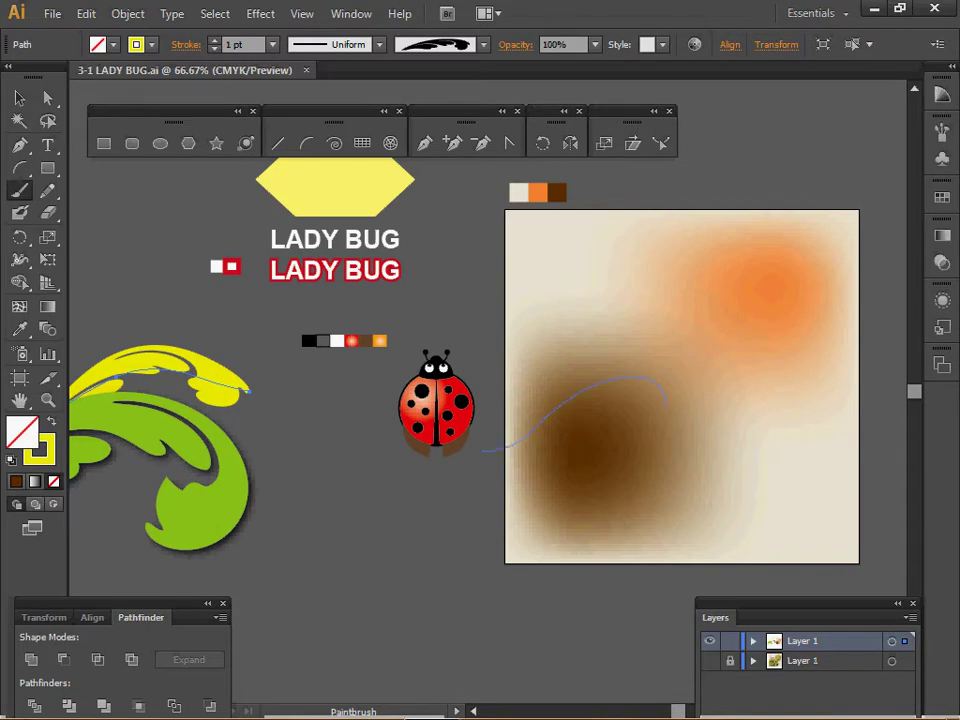
pyautogui.hotkey('ctrl', 'z')
pyautogui.moveTo(472, 433)
pyautogui.mouseDown()
pyautogui.moveTo(643, 383)
pyautogui.moveTo(671, 388)
pyautogui.mouseUp()
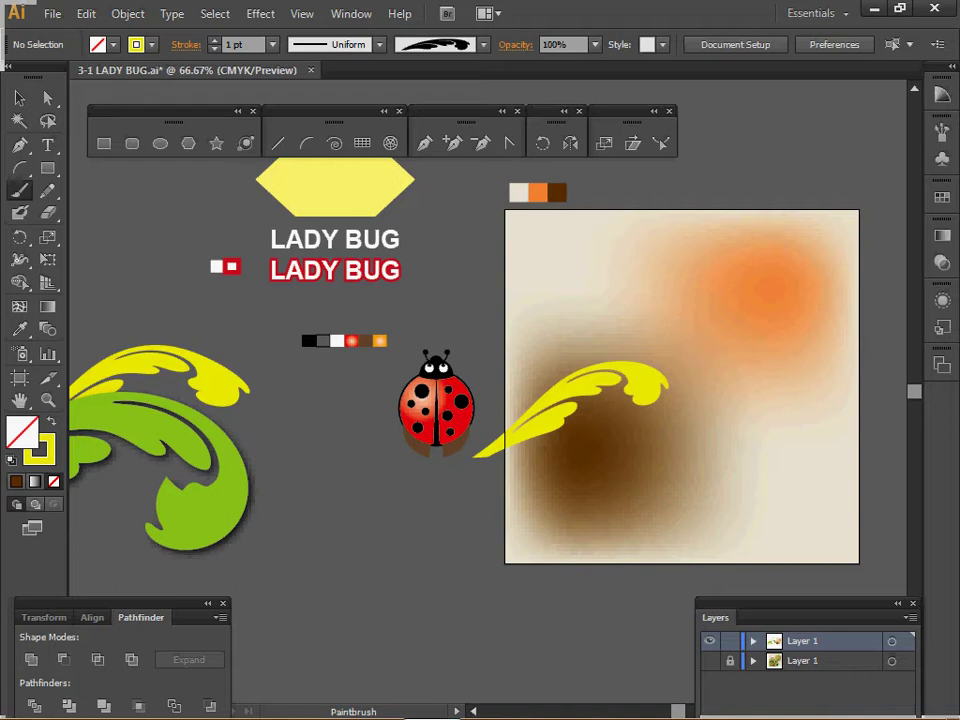
# Paint a larger curling green 2 pt floral brush stroke over the new yellow leaf, matching the existing green leaf's style.
pyautogui.moveTo(230, 244); pyautogui.dragTo(270, 227)
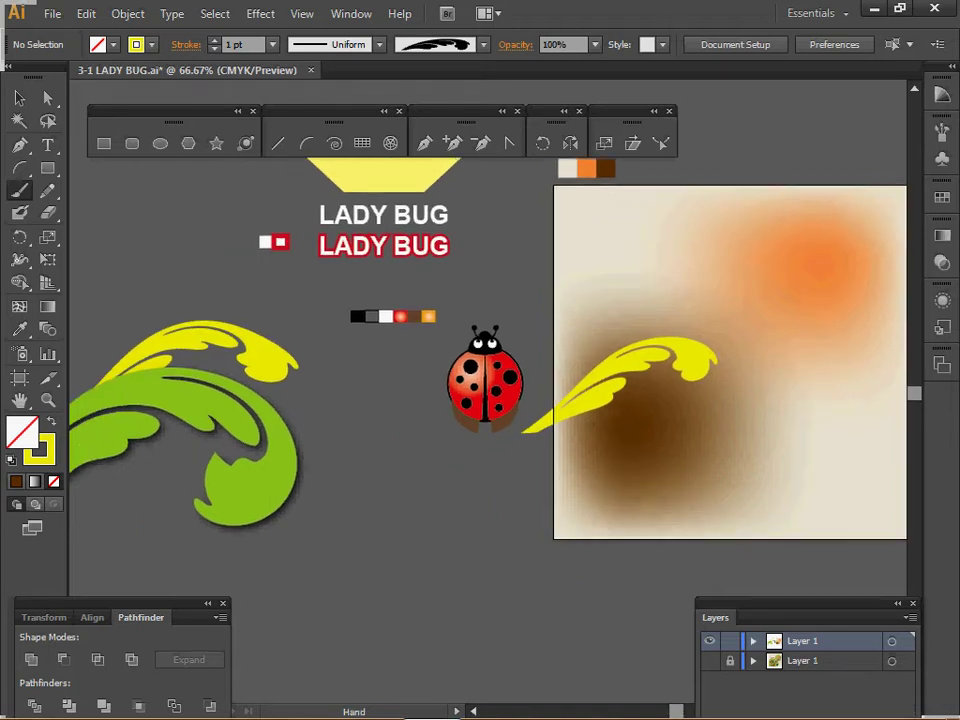
pyautogui.keyDown('ctrl'); pyautogui.click(262, 432); pyautogui.keyUp('ctrl')
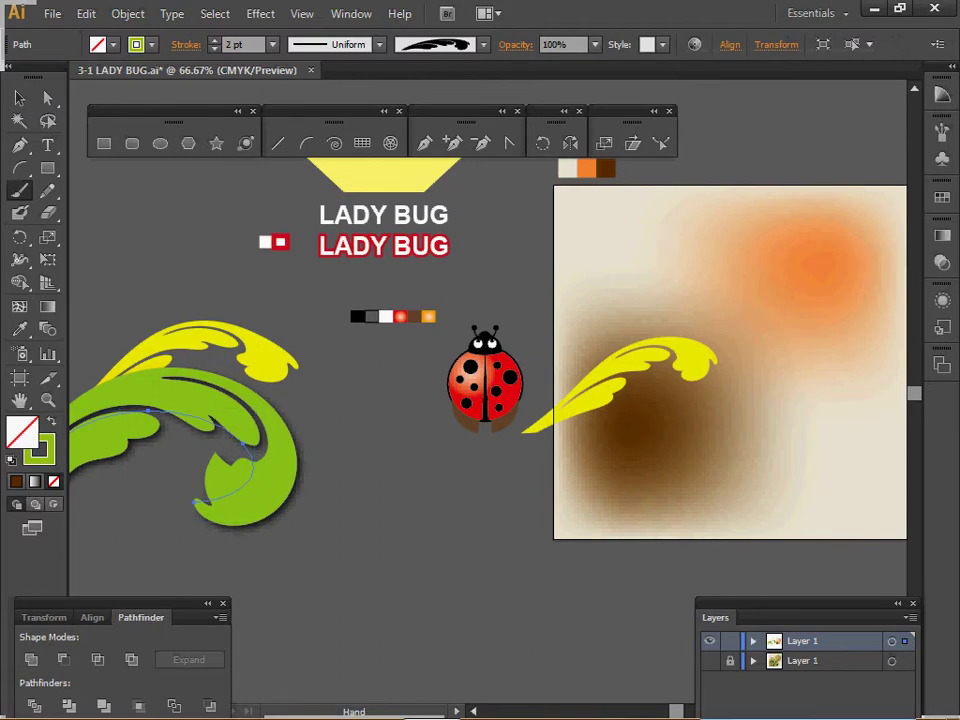
pyautogui.moveTo(262, 432); pyautogui.dragTo(322, 423)
pyautogui.moveTo(562, 500)
pyautogui.mouseDown()
pyautogui.moveTo(580, 428)
pyautogui.moveTo(779, 419)
pyautogui.mouseUp()
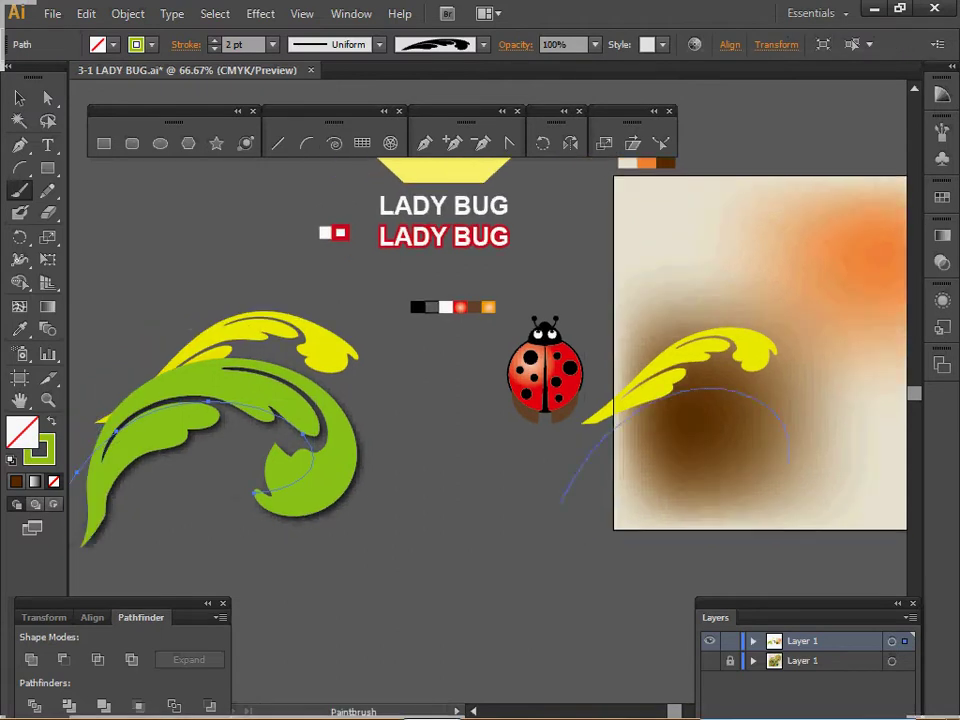
pyautogui.moveTo(732, 487); pyautogui.dragTo(649, 501)
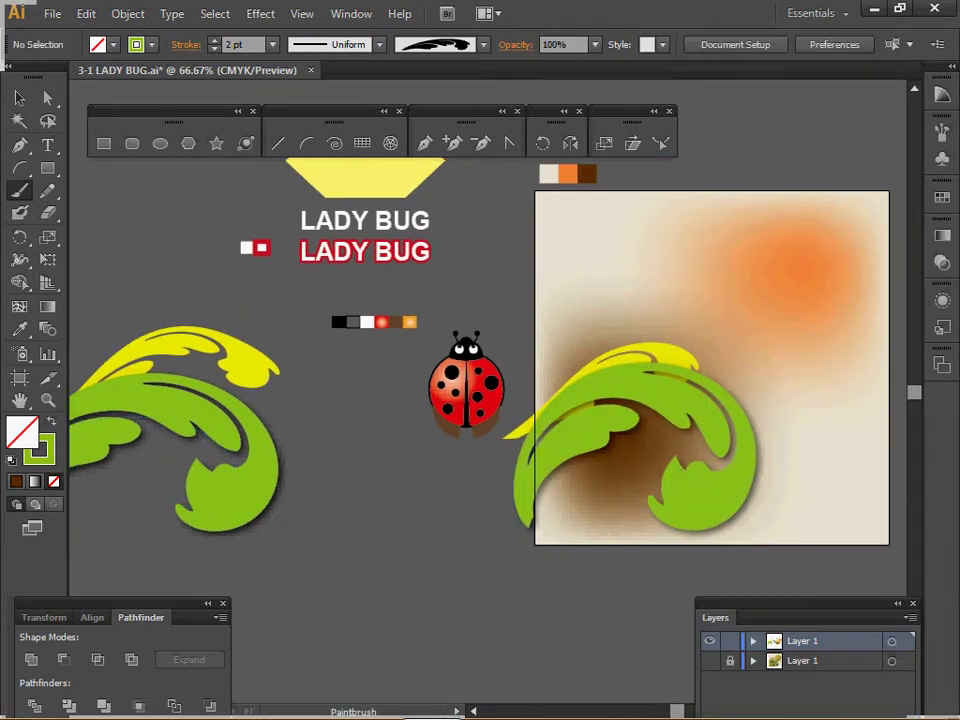
# Reshape the new green leaf's path by extending its base outward to the lower left and shifting its curled tip toward the right.
pyautogui.press('a')
pyautogui.click(688, 492)
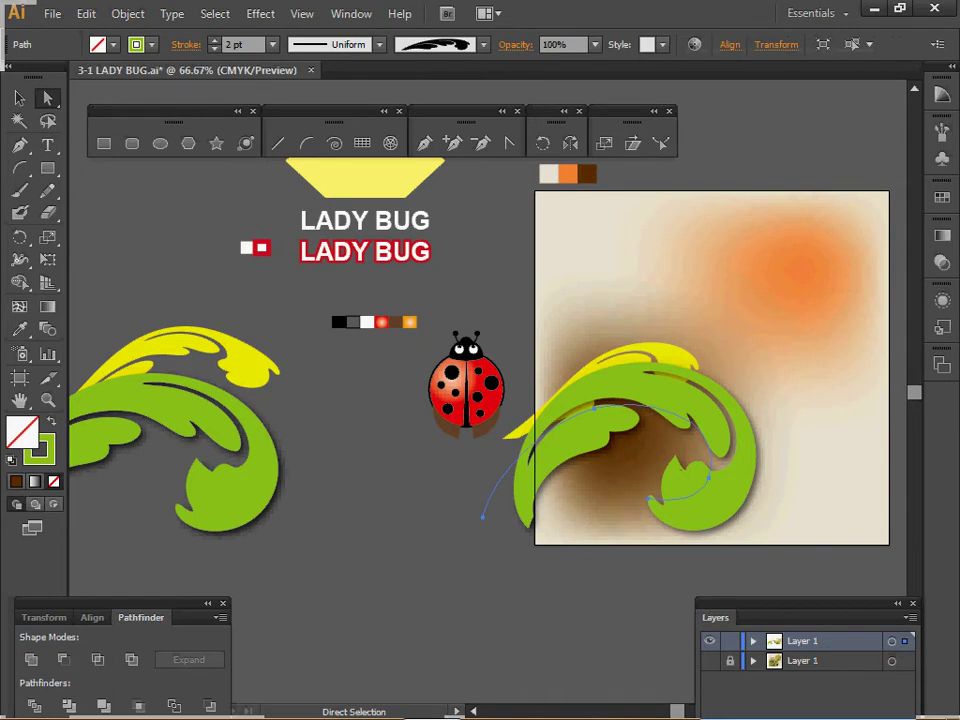
pyautogui.click(482, 516)
pyautogui.moveTo(482, 516); pyautogui.dragTo(458, 531)
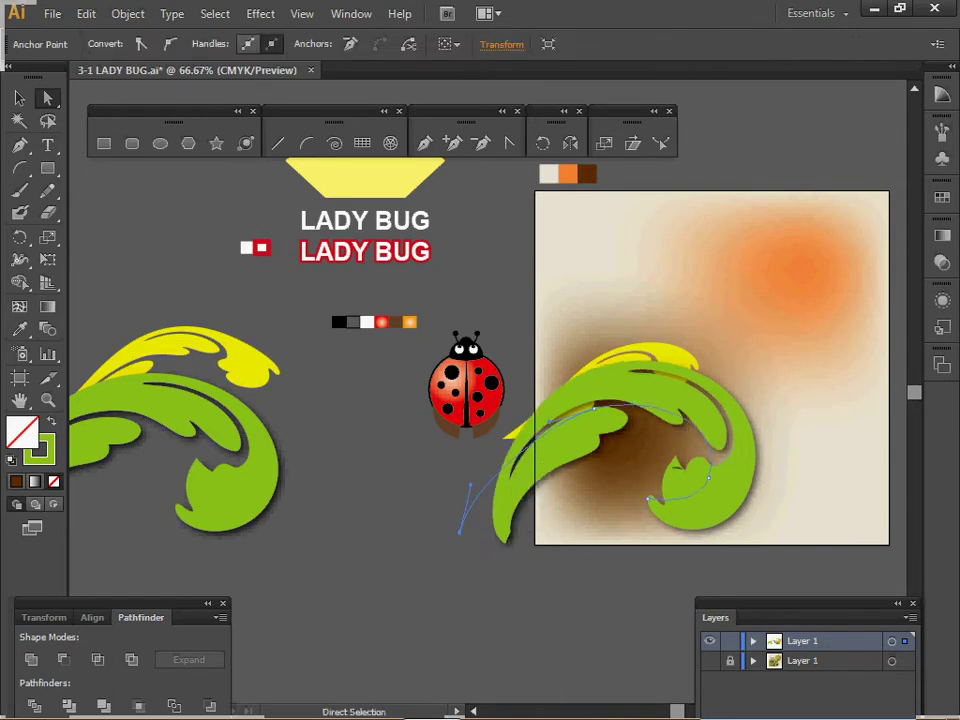
pyautogui.click(648, 499)
pyautogui.moveTo(648, 499); pyautogui.dragTo(722, 468)
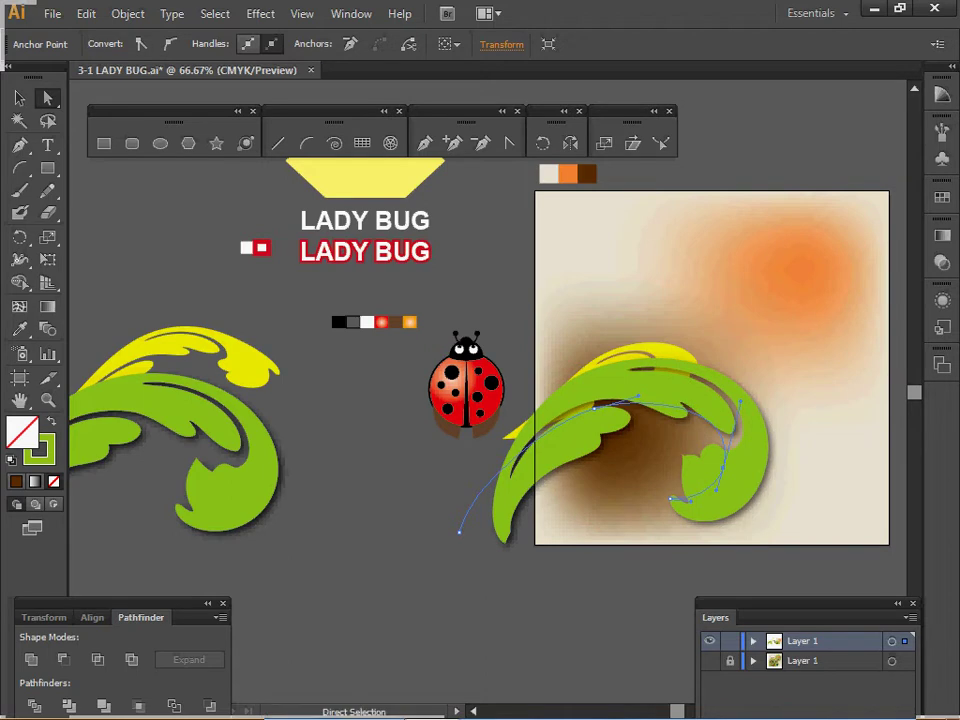
pyautogui.moveTo(804, 440); pyautogui.dragTo(800, 462)
pyautogui.hotkey('ctrl', 'z')
pyautogui.hotkey('ctrl', 'shift', 'a')
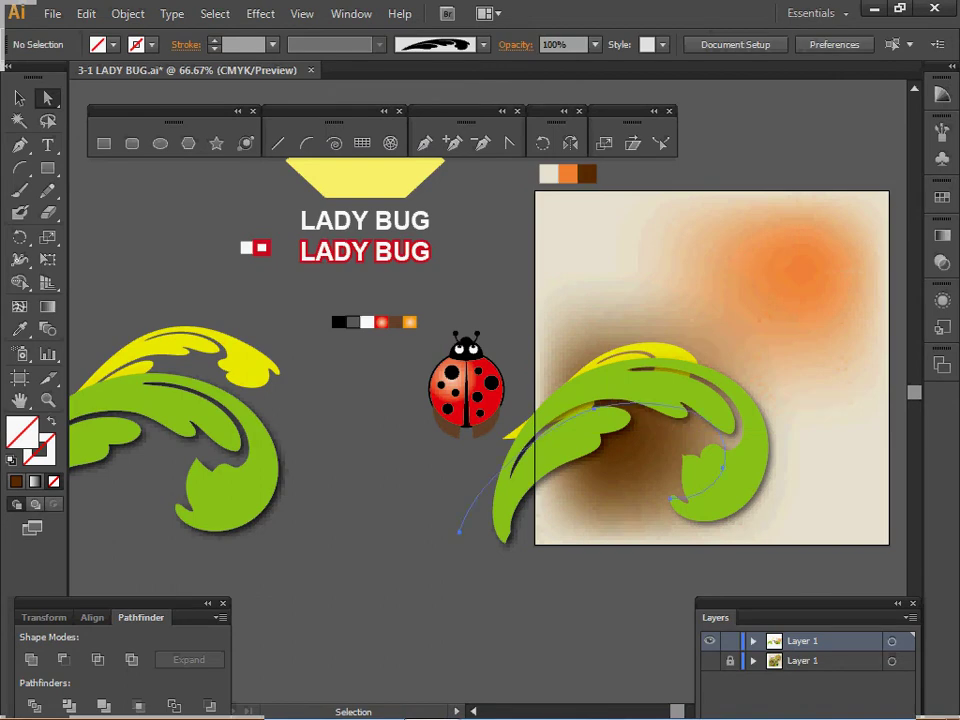
# Move the green leaf slightly down and the yellow leaf behind it slightly up.
pyautogui.keyDown('ctrl'); pyautogui.click(738, 405); pyautogui.keyUp('ctrl')
pyautogui.moveTo(738, 405); pyautogui.dragTo(739, 418)
pyautogui.moveTo(597, 383); pyautogui.dragTo(597, 375)
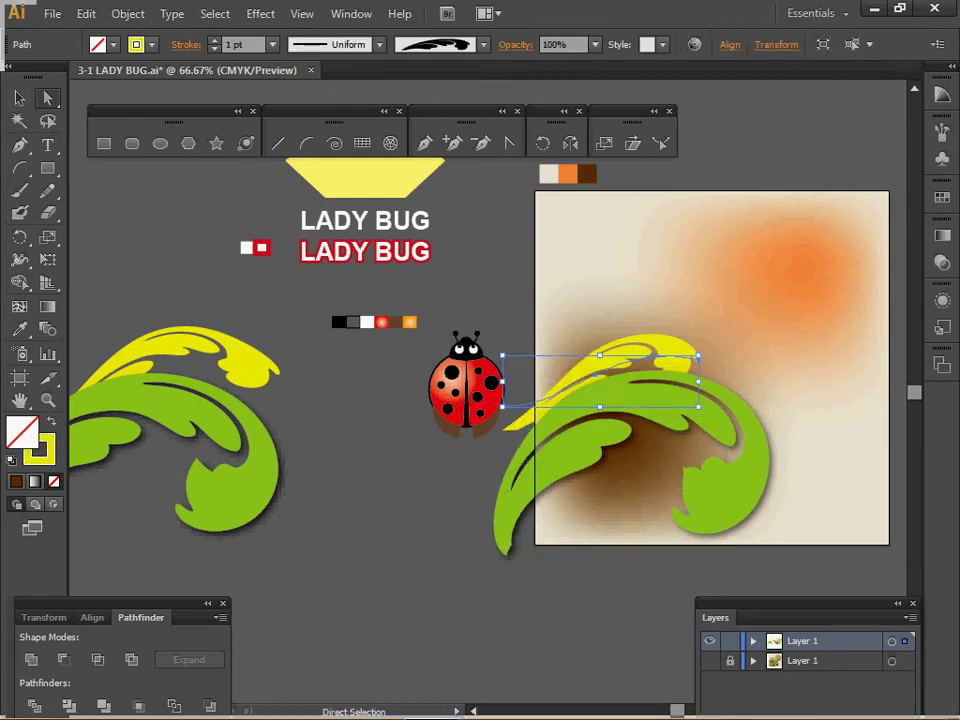
# Reshape the yellow leaf's path by extending its tip to the right, arching its curve higher and lowering its base beside the ladybug.
pyautogui.click(698, 357)
pyautogui.moveTo(698, 357)
pyautogui.mouseDown()
pyautogui.moveTo(738, 371)
pyautogui.moveTo(681, 352)
pyautogui.moveTo(695, 363)
pyautogui.mouseUp()
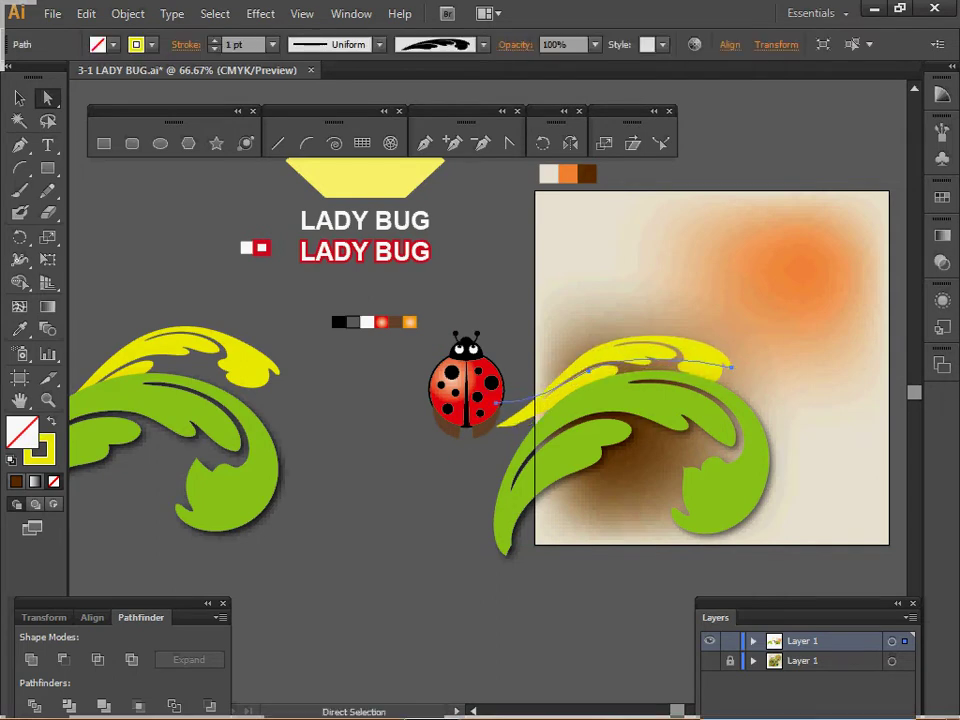
pyautogui.click(731, 367)
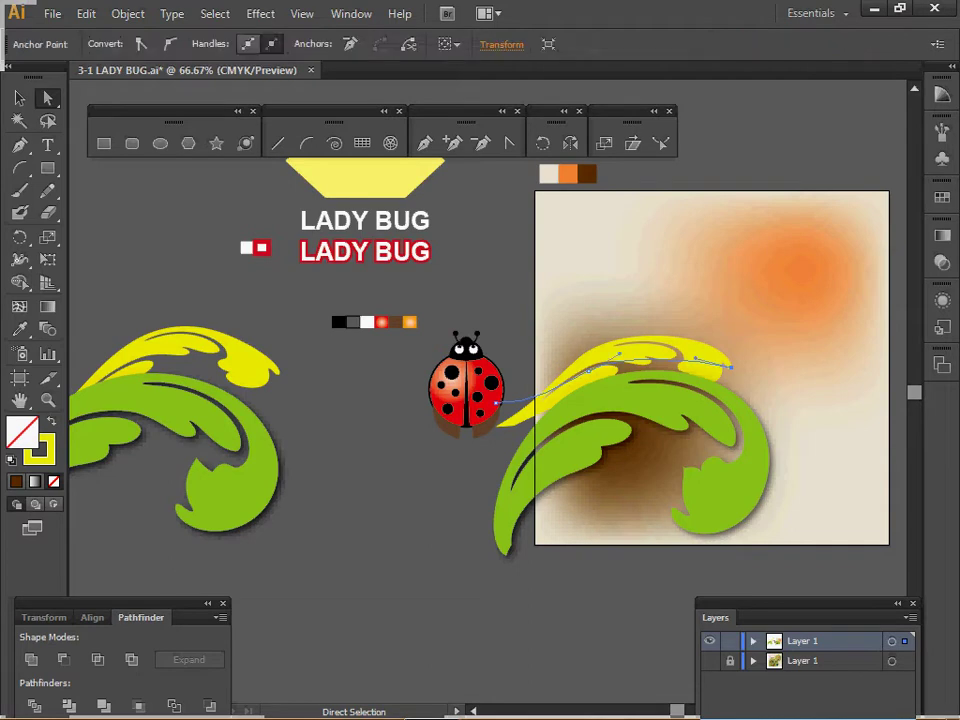
pyautogui.moveTo(700, 368); pyautogui.dragTo(674, 332)
pyautogui.click(729, 367)
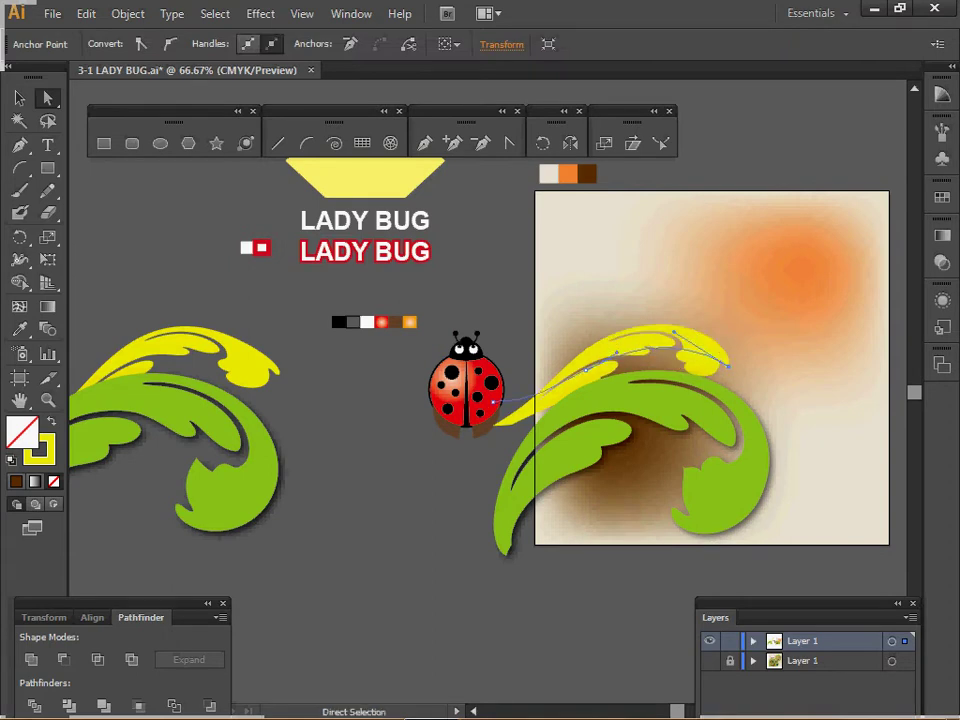
pyautogui.moveTo(493, 402); pyautogui.dragTo(499, 424)
# Select the green leaf, review its Drop Shadow effect settings with the preview on, and accept them.
pyautogui.press('v')
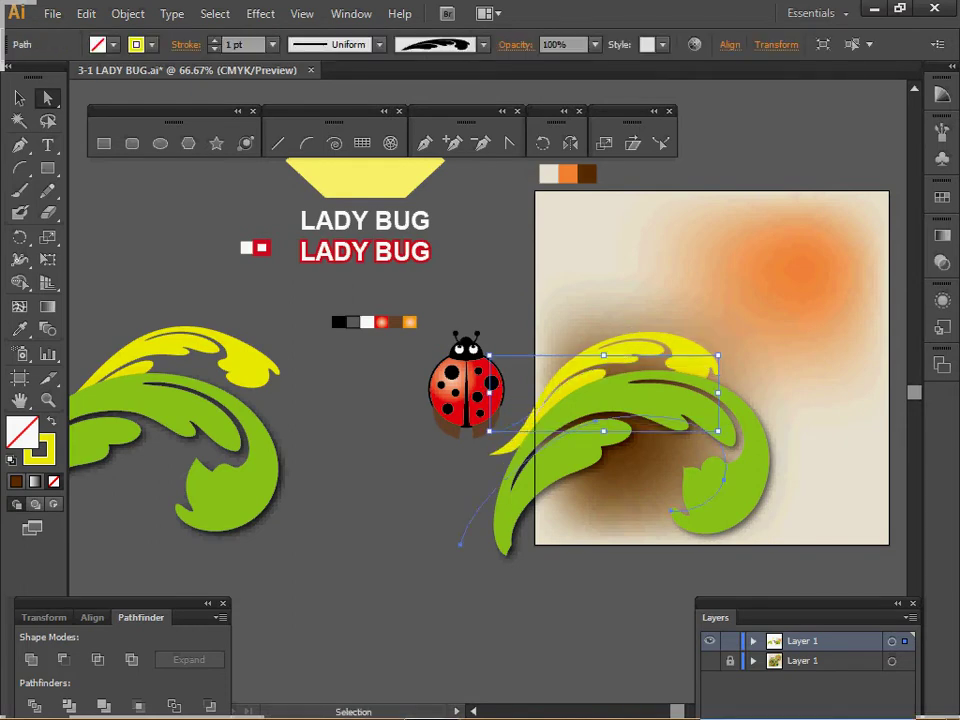
pyautogui.keyDown('ctrl'); pyautogui.click(540, 455); pyautogui.keyUp('ctrl')
pyautogui.press('a')
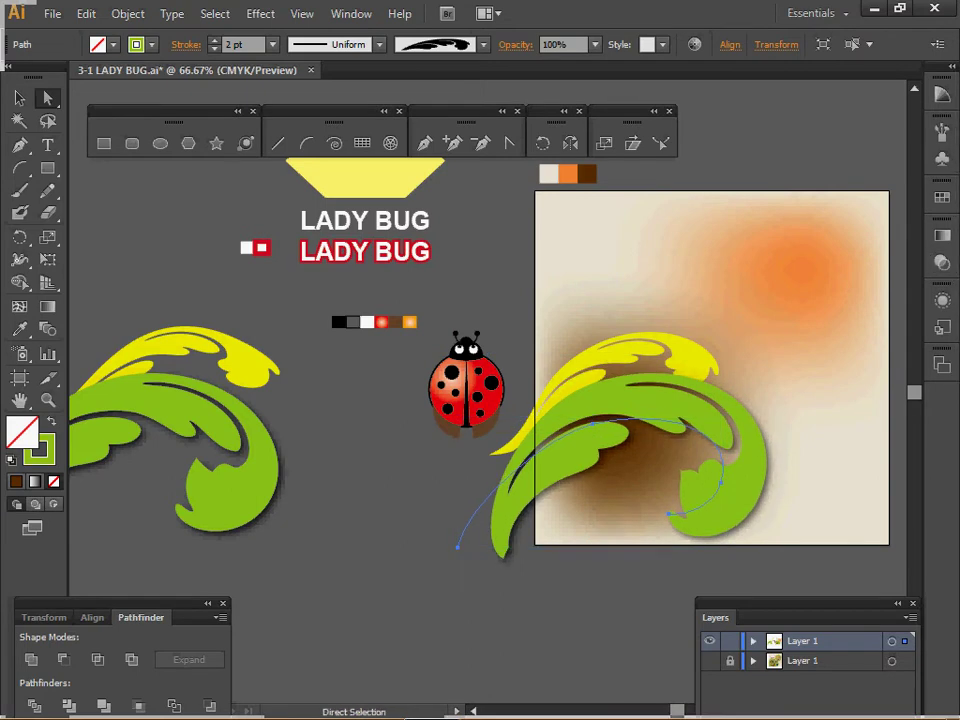
pyautogui.click(351, 14)
pyautogui.click(351, 14)
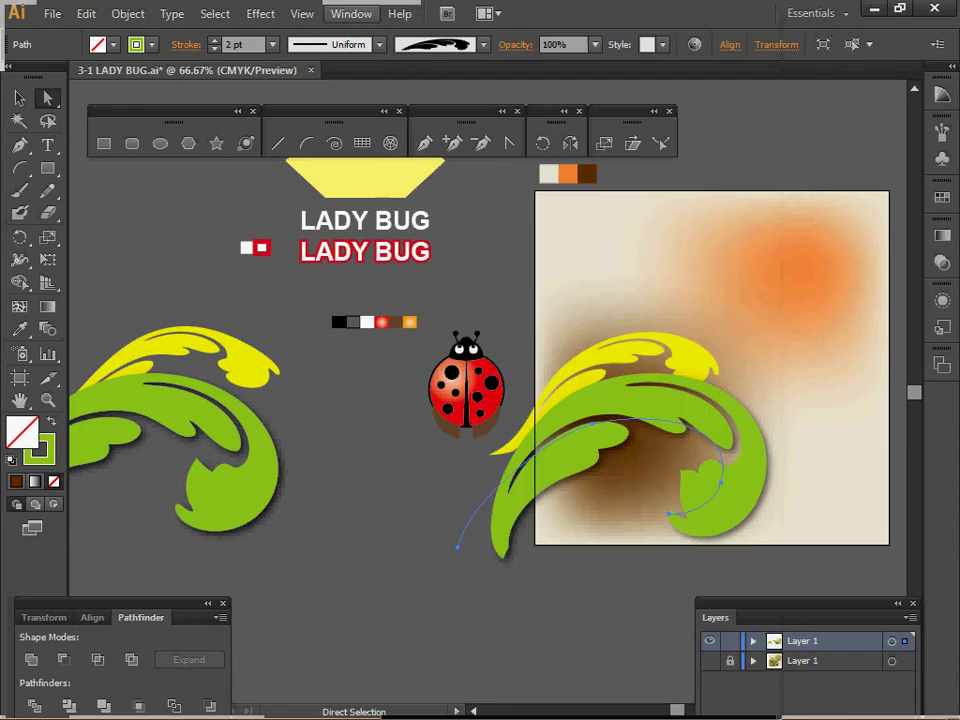
pyautogui.click(240, 44)
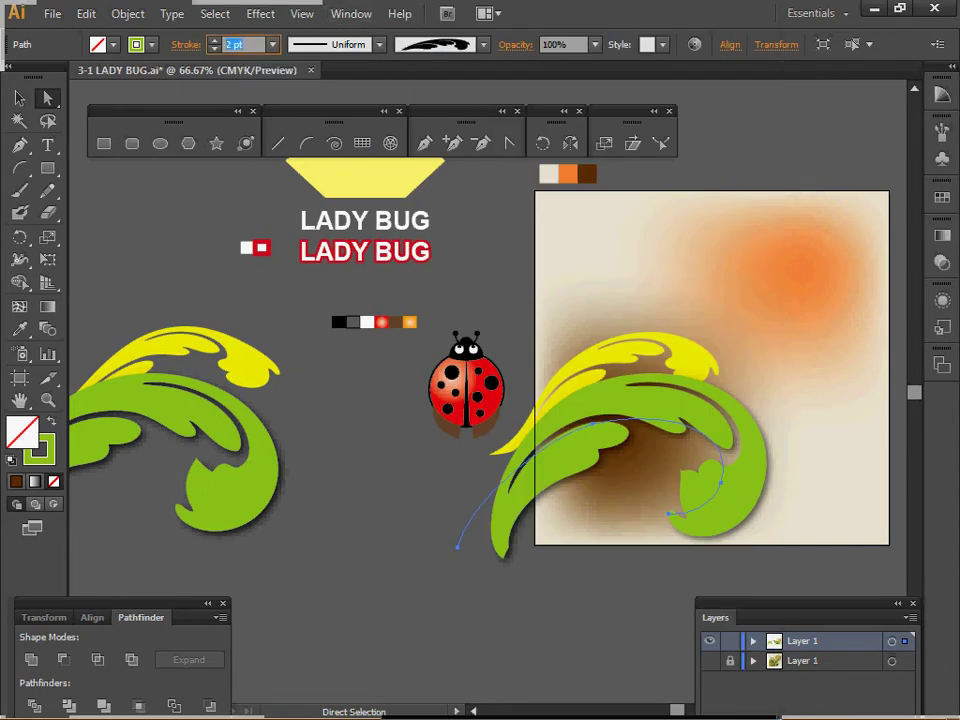
pyautogui.click(942, 300)
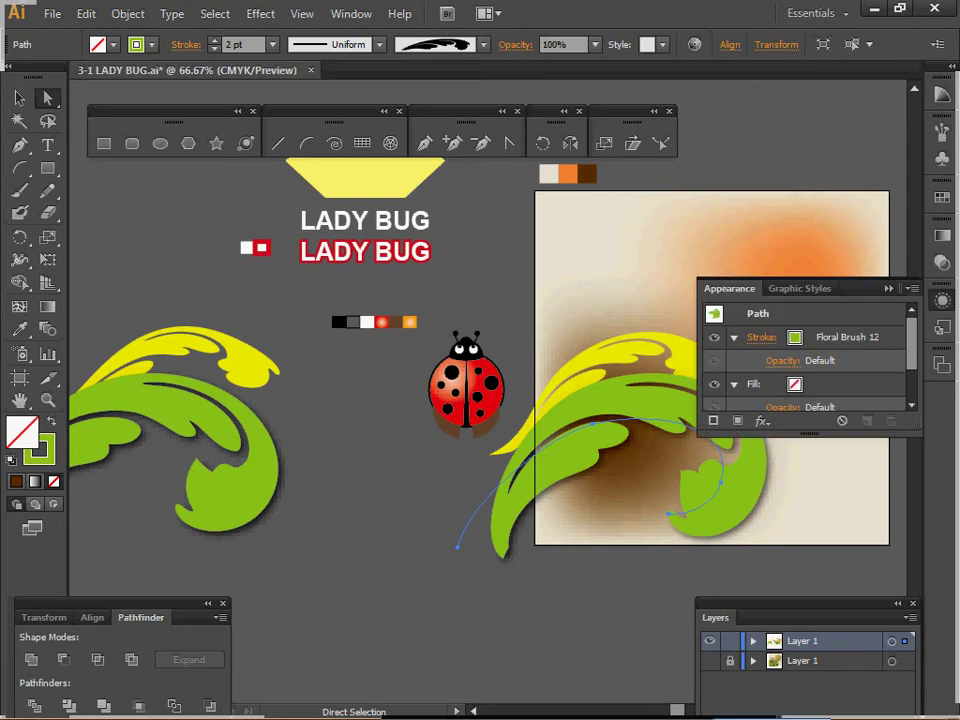
pyautogui.scroll(-3, 790, 377)
pyautogui.click(776, 377)
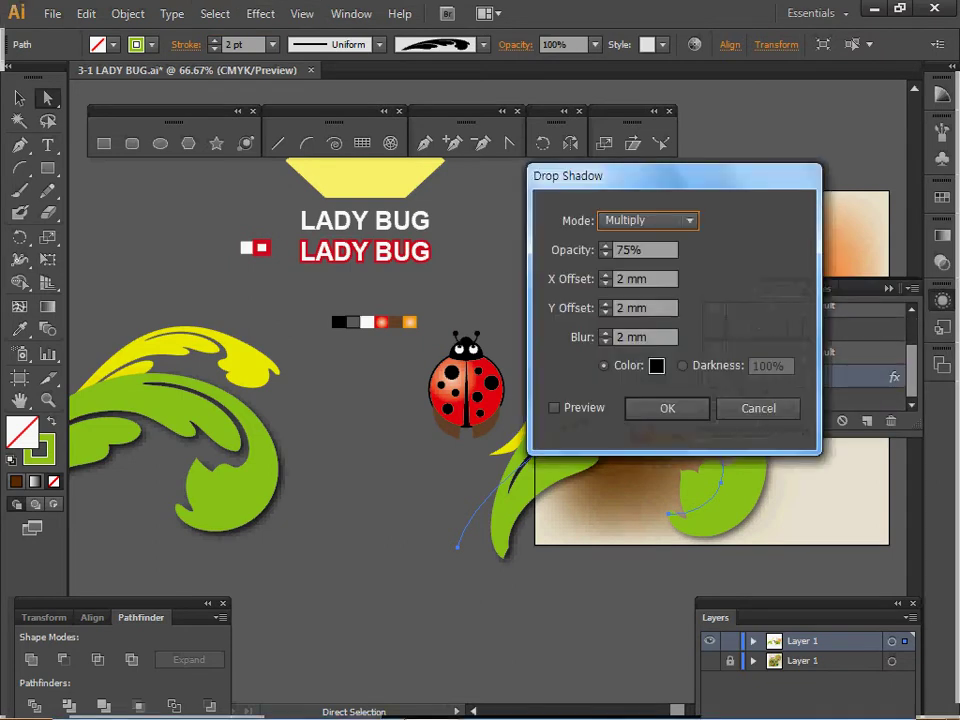
pyautogui.moveTo(675, 176); pyautogui.dragTo(658, 156)
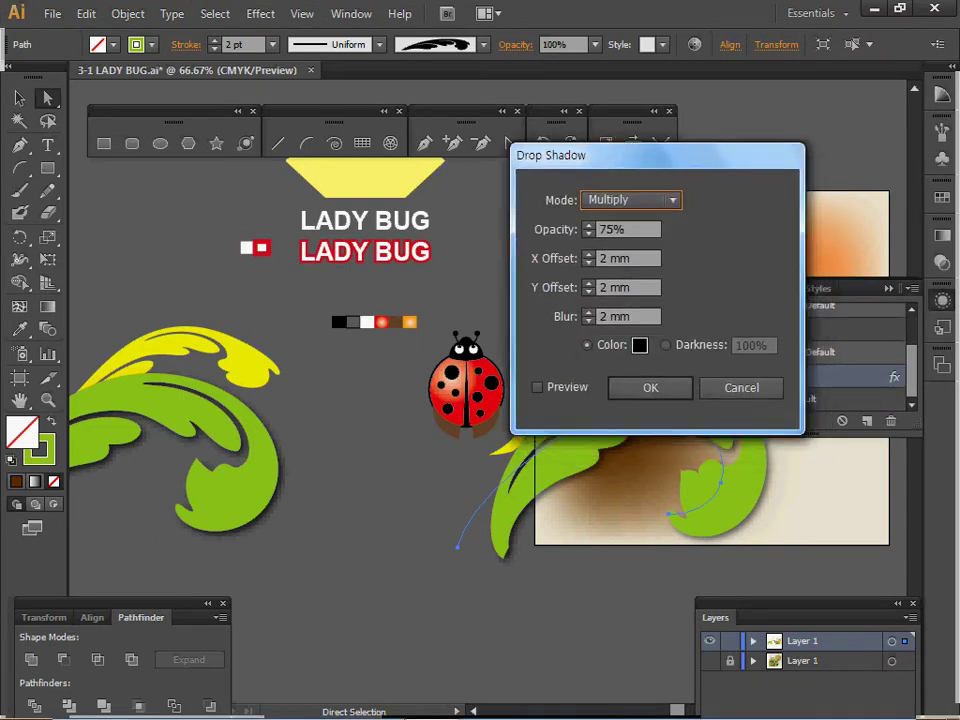
pyautogui.click(538, 387)
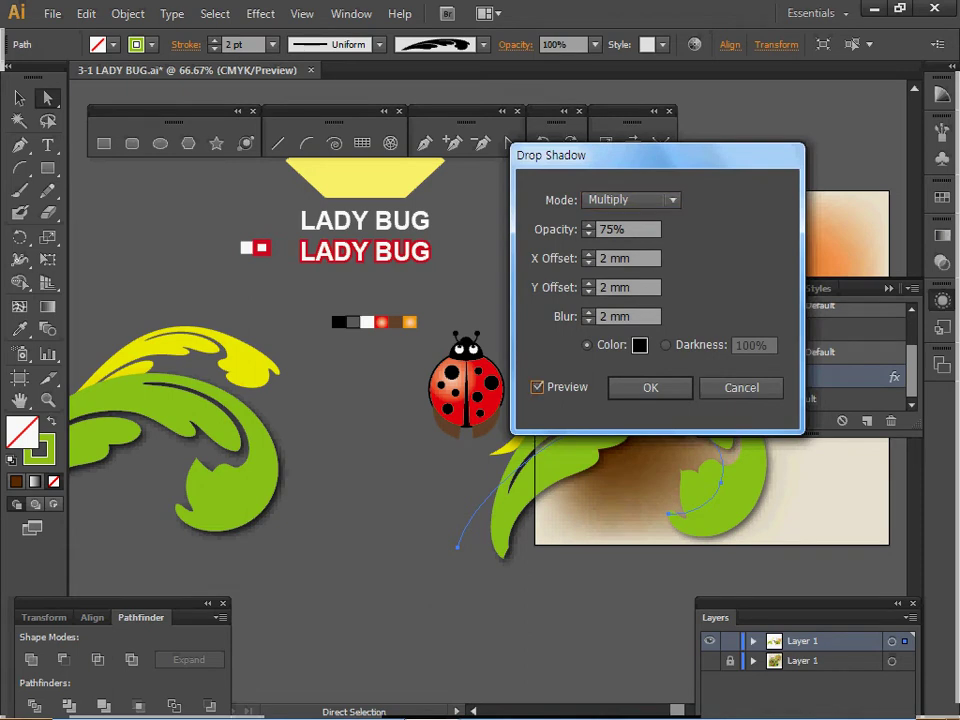
pyautogui.press('Return')
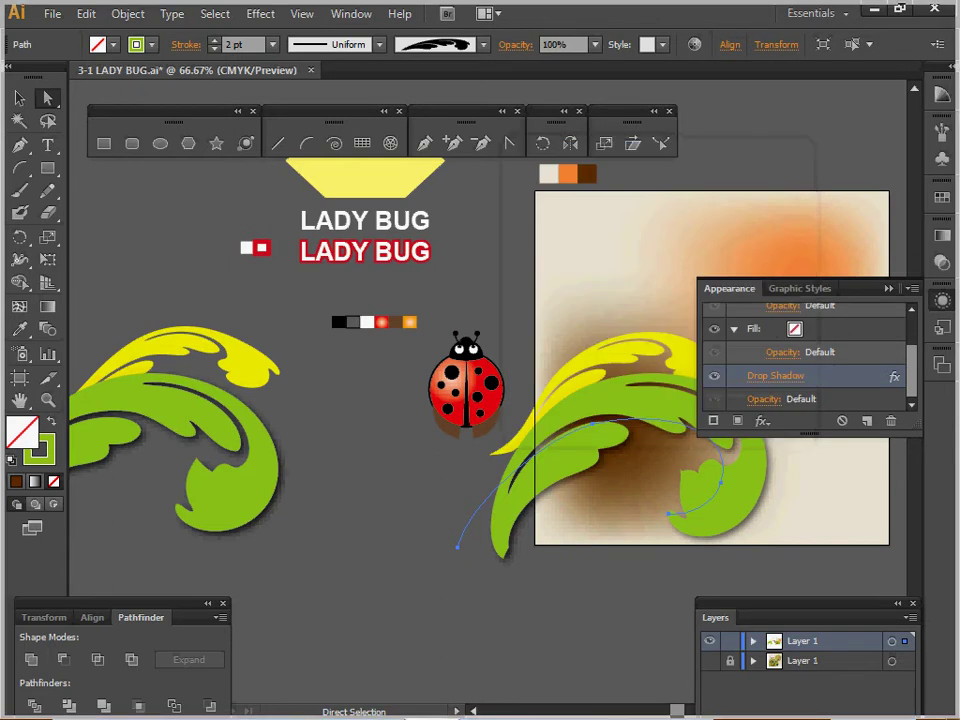
pyautogui.click(888, 288)
# Deselect the green leaf and save the file.
pyautogui.hotkey('ctrl', 'shift', 'a')
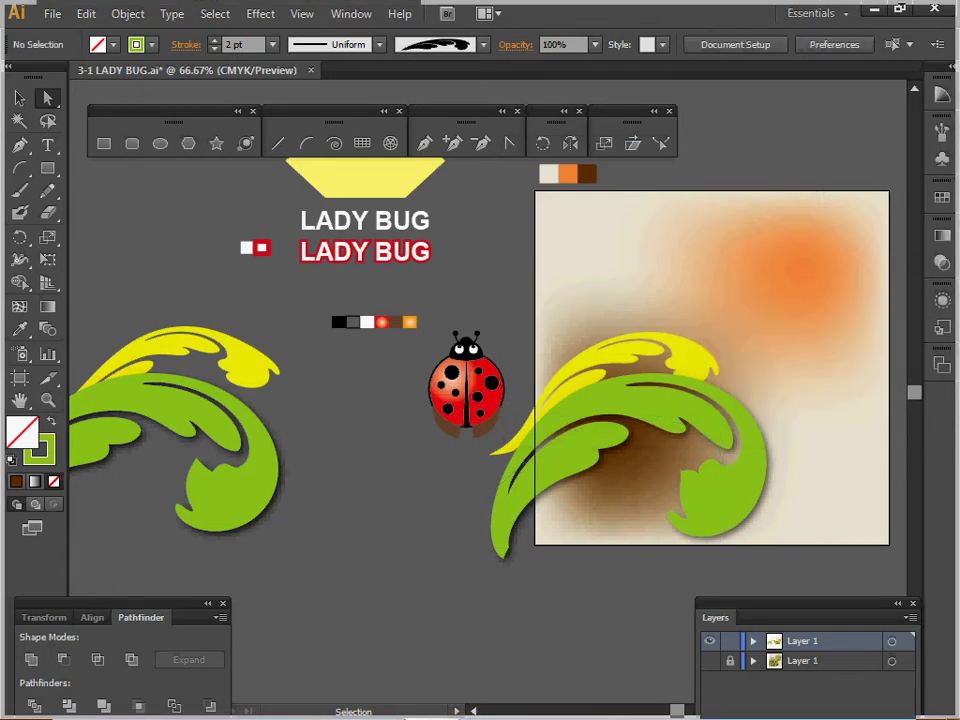
pyautogui.hotkey('ctrl', 's')
pyautogui.press('a')
pyautogui.press('z')
pyautogui.moveTo(253, 230); pyautogui.dragTo(149, 252)
pyautogui.press('v')
pyautogui.press('a')
# Browse the scatter brushes in the Decorative_Scatter library, enlarging its panel to show more brushes, then close the library.
pyautogui.click(483, 44)
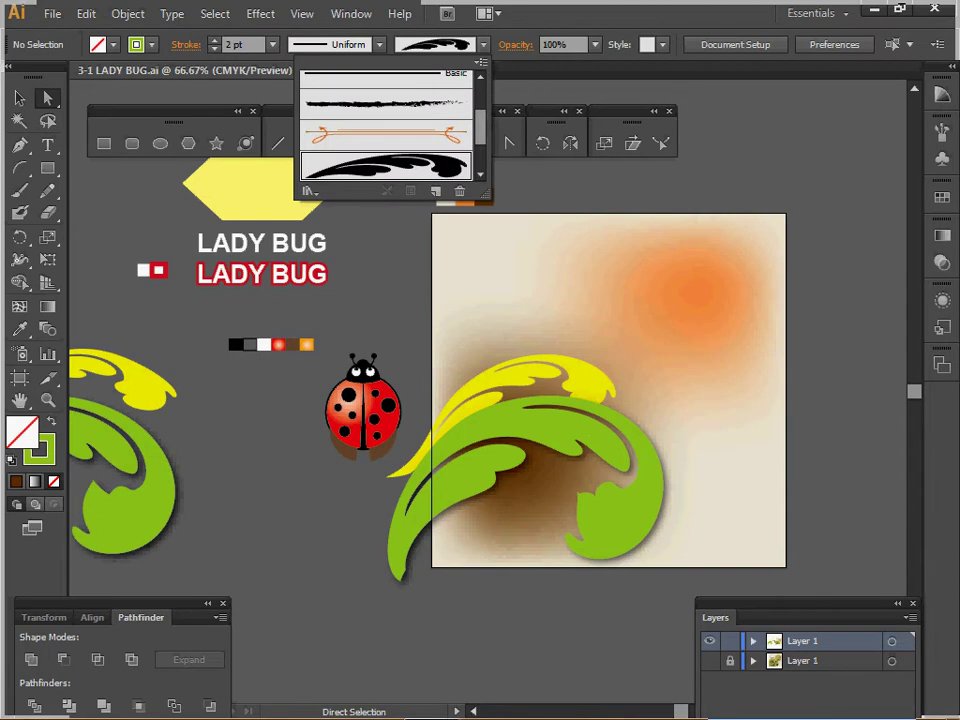
pyautogui.scroll(5, 385, 125)
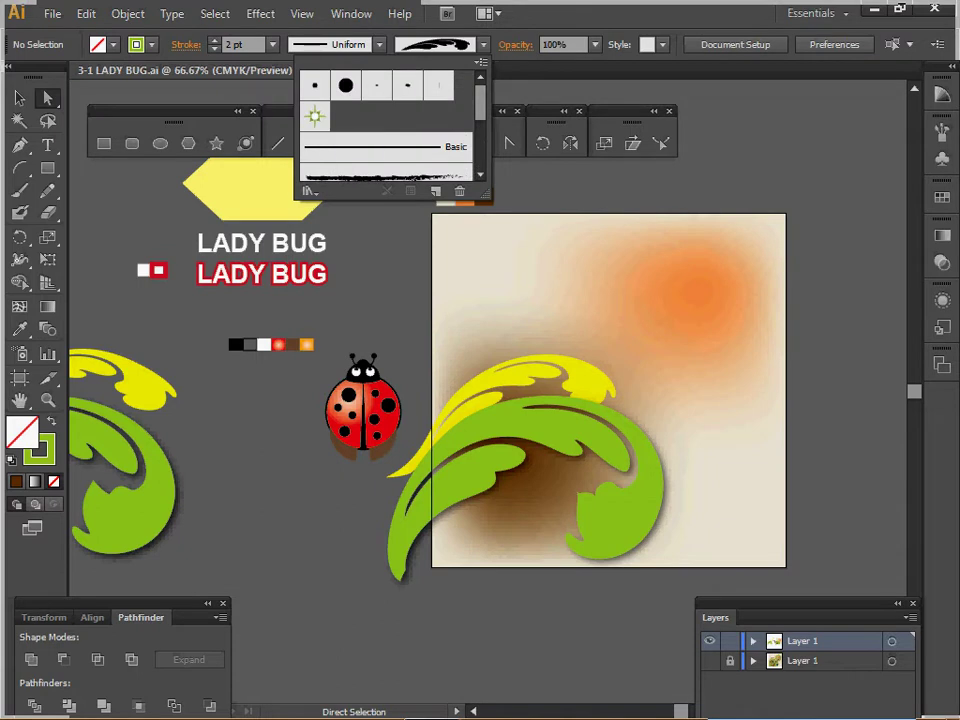
pyautogui.click(310, 190)
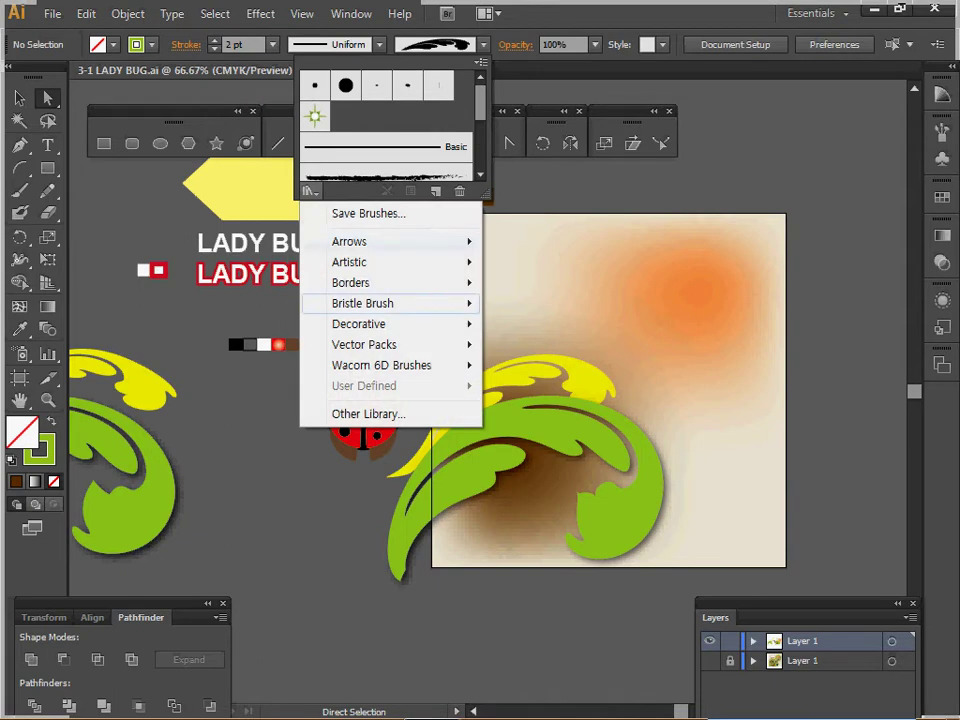
pyautogui.moveTo(362, 303)
pyautogui.moveTo(358, 323)
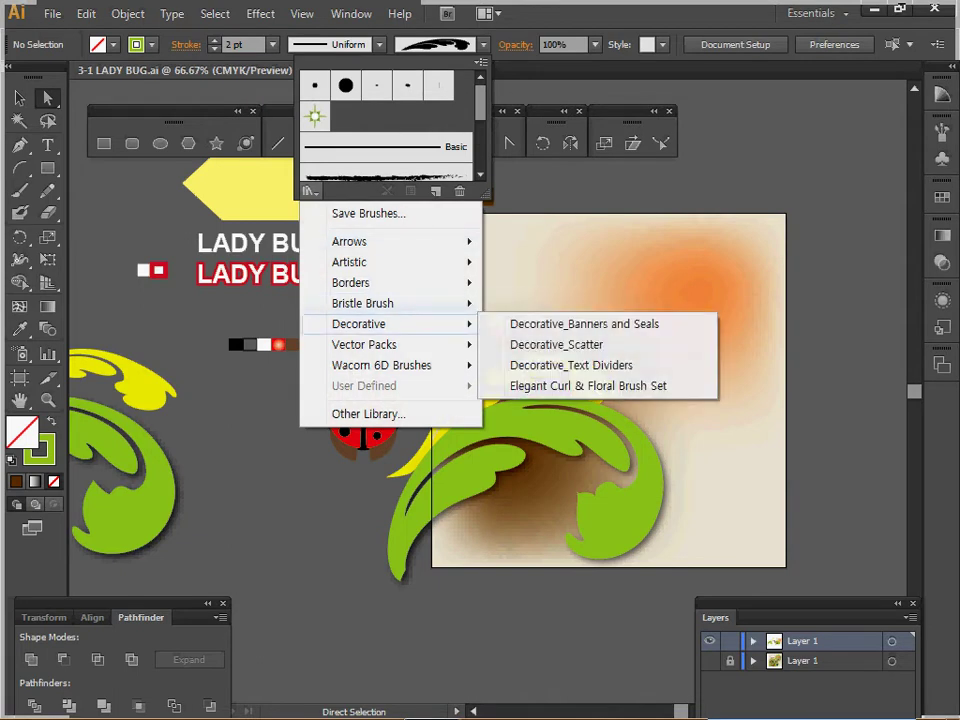
pyautogui.click(574, 343)
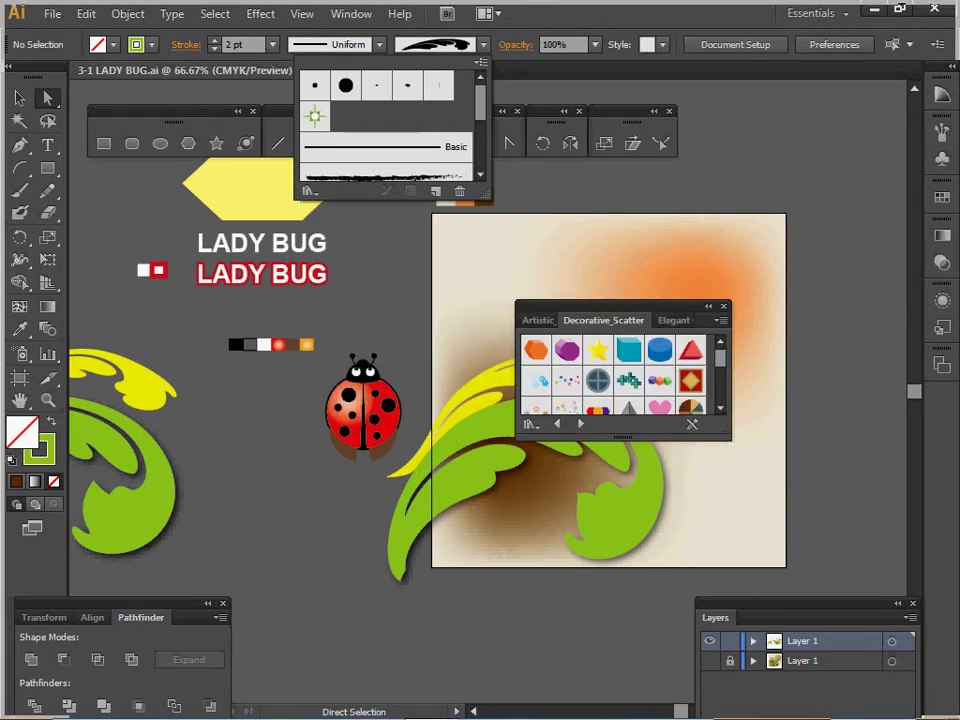
pyautogui.press('Escape')
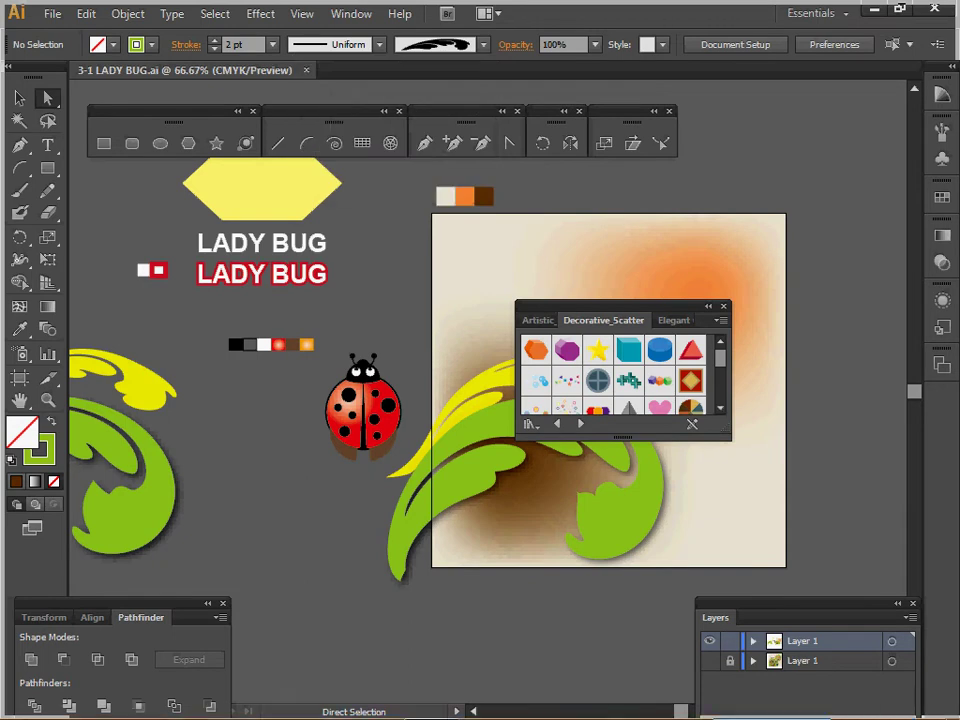
pyautogui.moveTo(731, 438); pyautogui.dragTo(735, 570)
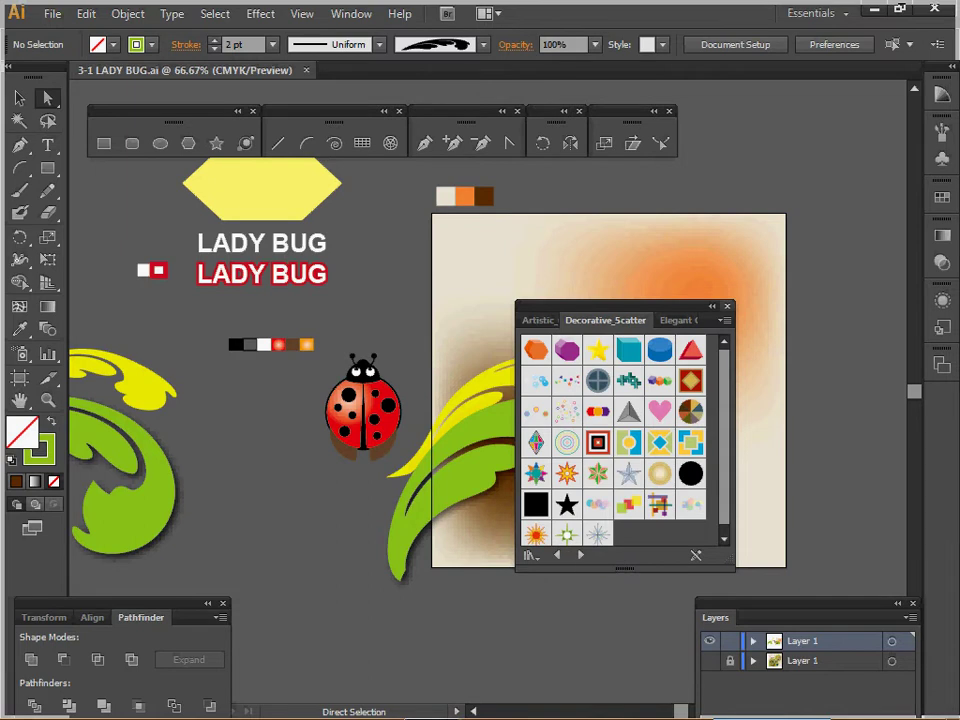
pyautogui.click(727, 307)
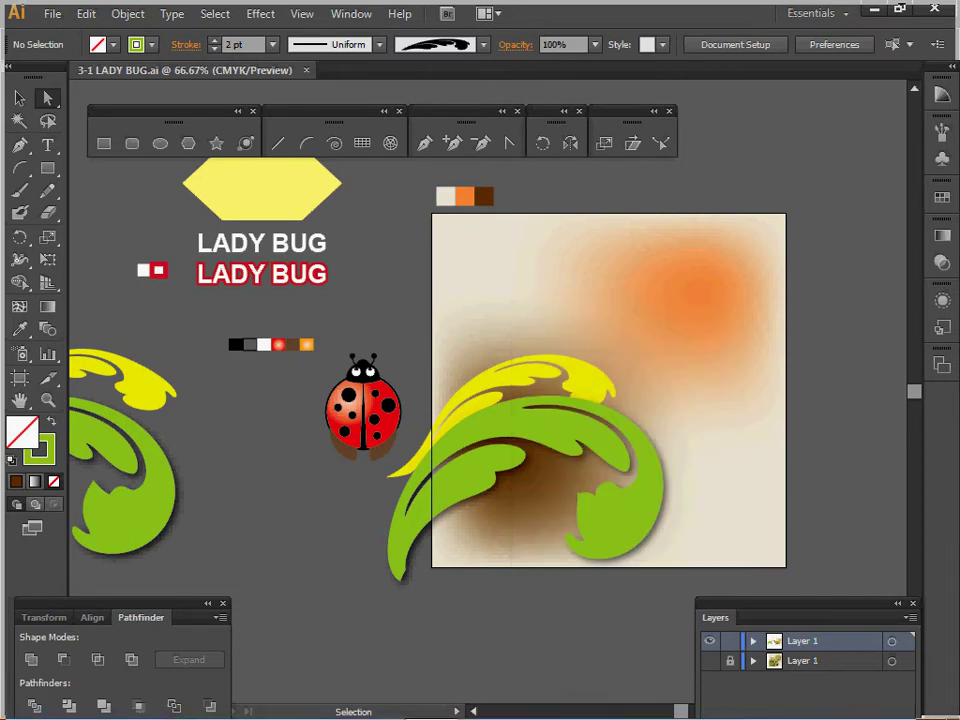
# Create a 70 x 70 mm circle over the leaves and apply the 4pt. Star brush to its stroke.
pyautogui.click(483, 44)
pyautogui.click(314, 116)
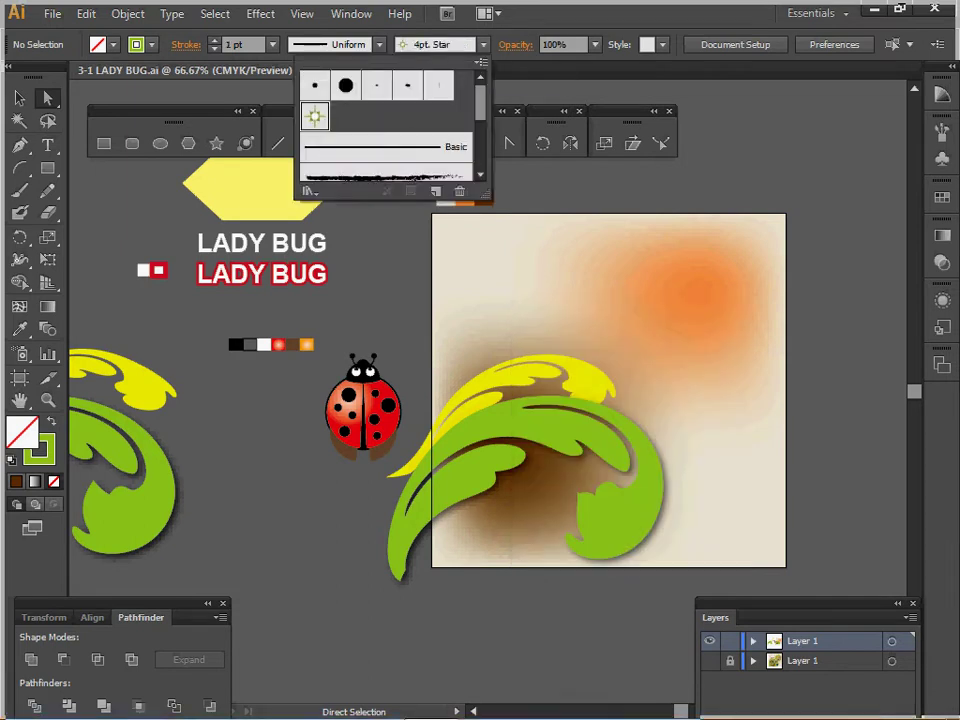
pyautogui.click(130, 200)
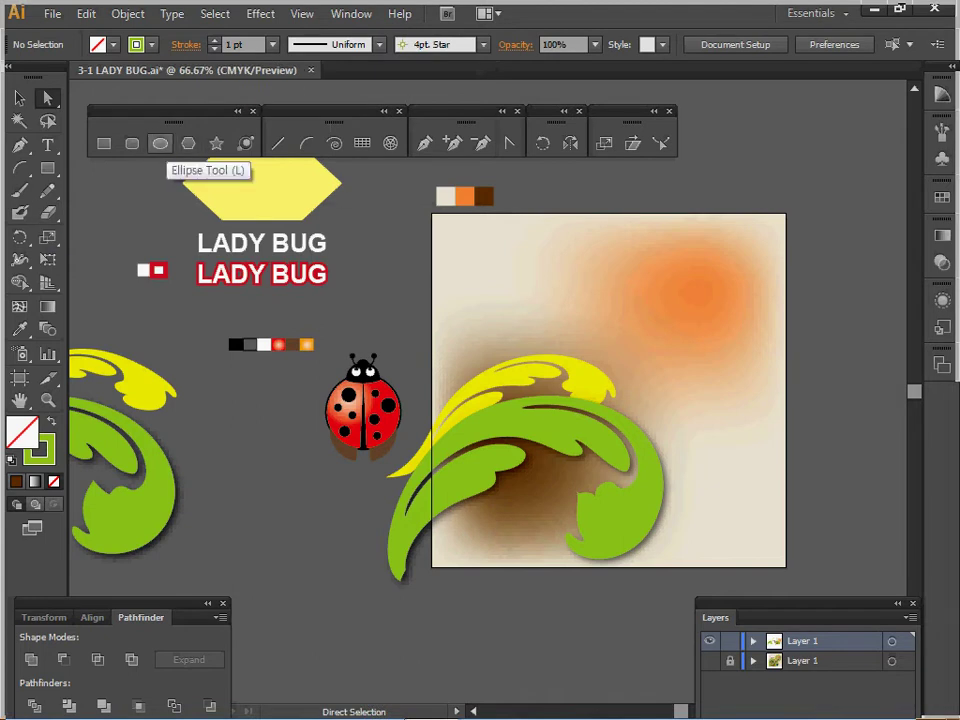
pyautogui.click(160, 143)
pyautogui.click(495, 376)
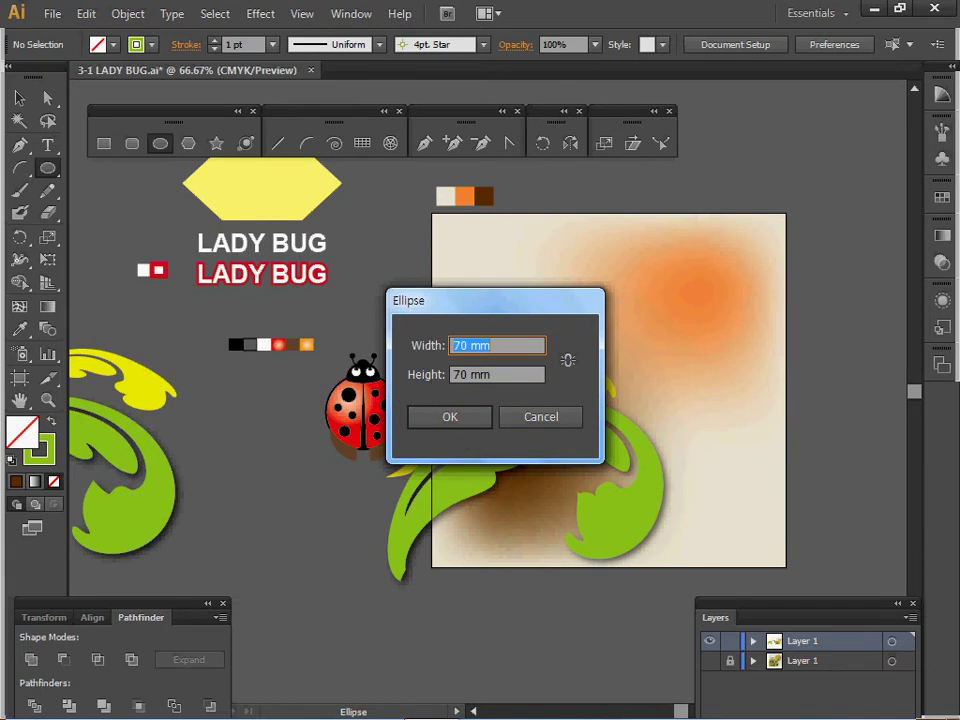
pyautogui.press('Return')
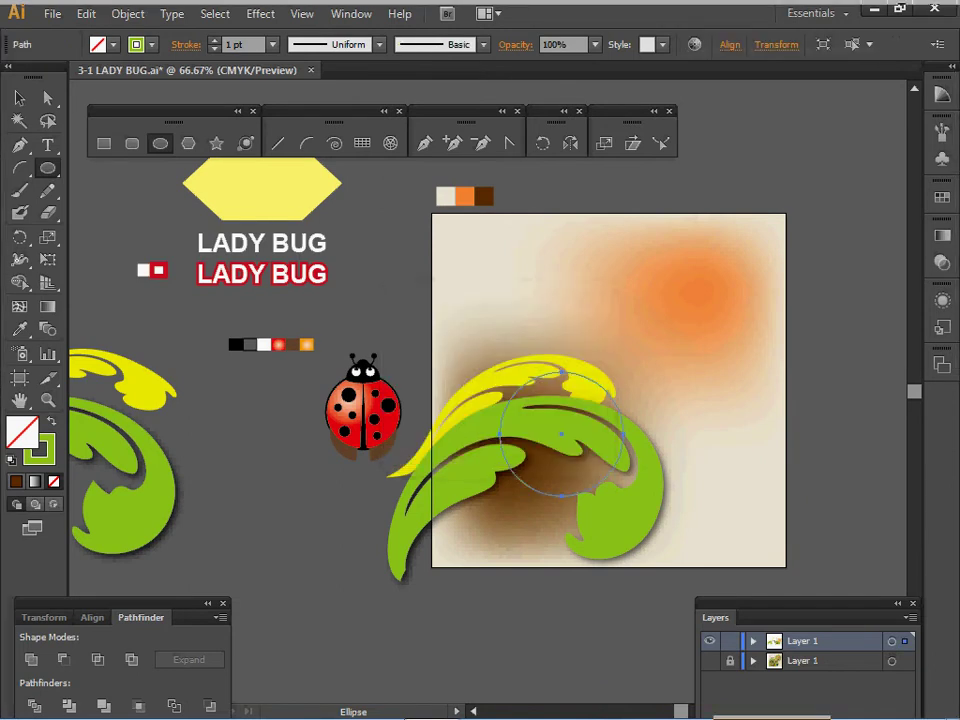
pyautogui.click(483, 44)
pyautogui.click(315, 116)
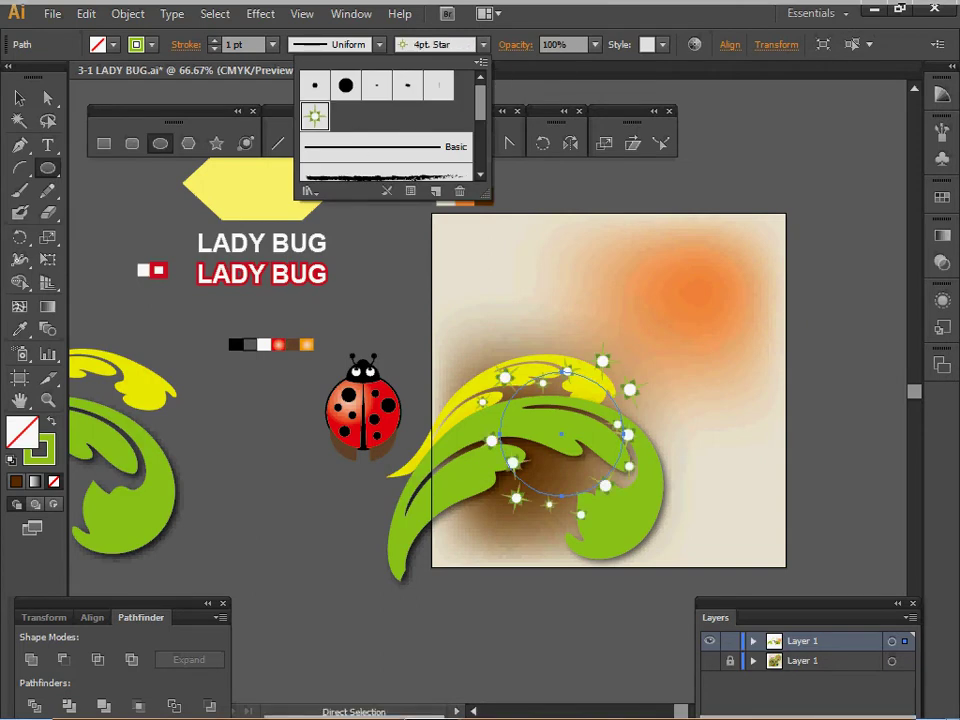
pyautogui.press('Escape')
# Nudge the star circle up and to the left so it surrounds the yellow leaf.
pyautogui.hotkey('shift', 'Up')
pyautogui.hotkey('shift', 'Up')
pyautogui.hotkey('shift', 'Up')
pyautogui.hotkey('shift', 'Up')
pyautogui.hotkey('shift', 'Up')
pyautogui.hotkey('shift', 'Up')
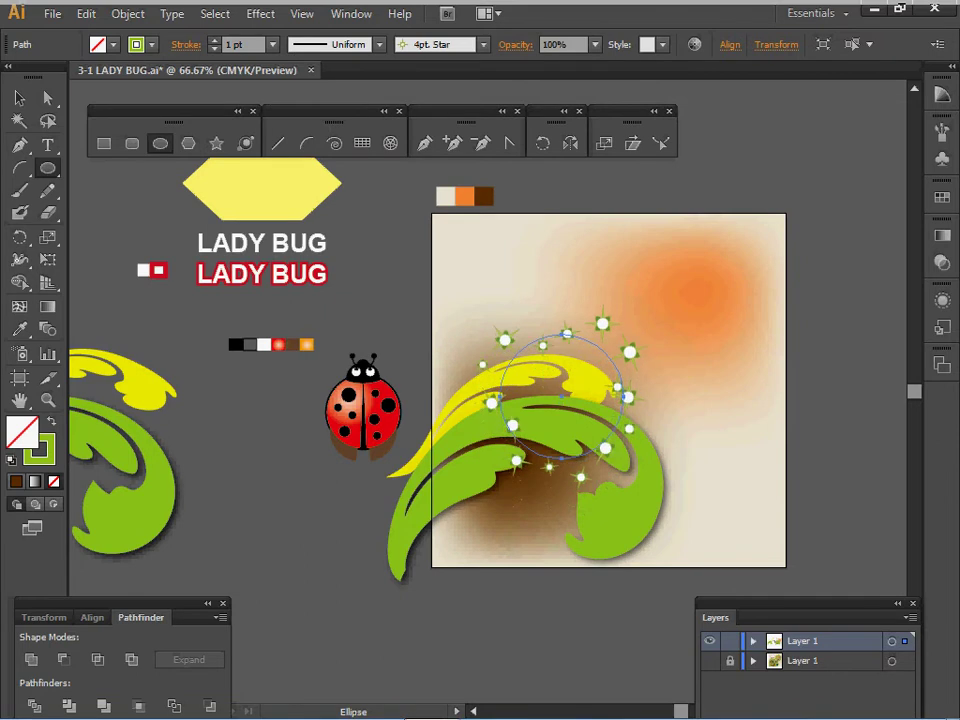
pyautogui.hotkey('shift', 'Up')
pyautogui.hotkey('shift', 'Up')
pyautogui.hotkey('shift', 'Left')
pyautogui.hotkey('shift', 'Left')
pyautogui.hotkey('shift', 'Left')
pyautogui.hotkey('shift', 'Left')
pyautogui.hotkey('shift', 'Left')
pyautogui.hotkey('shift', 'Left')
pyautogui.hotkey('shift', 'Left')
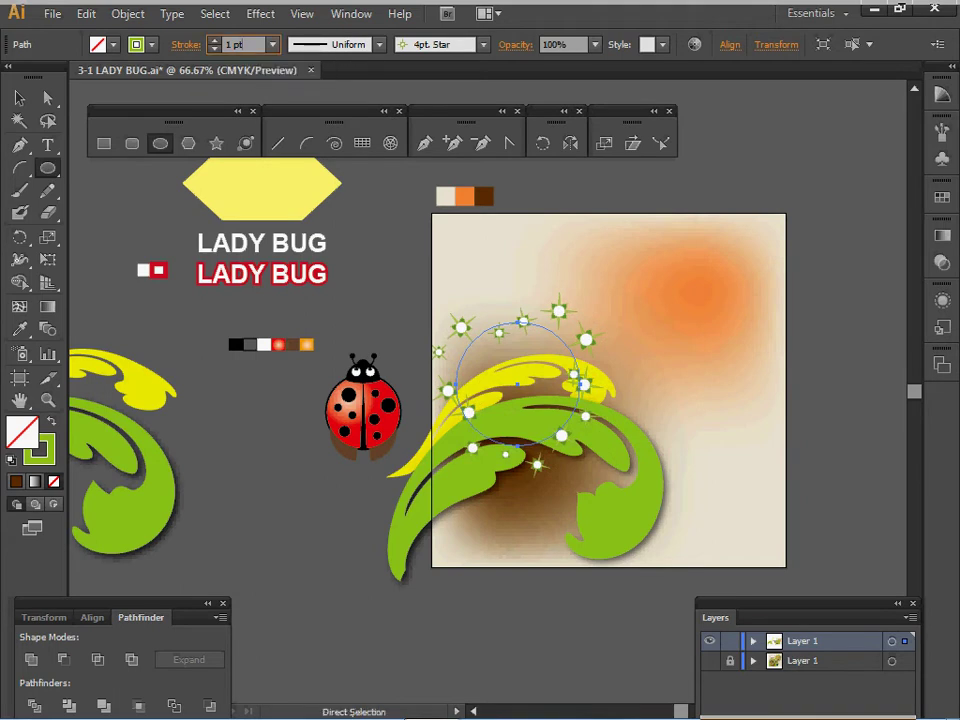
# Place a copy of the star circle over the orange glow in the square's upper-right area.
pyautogui.press('alt')
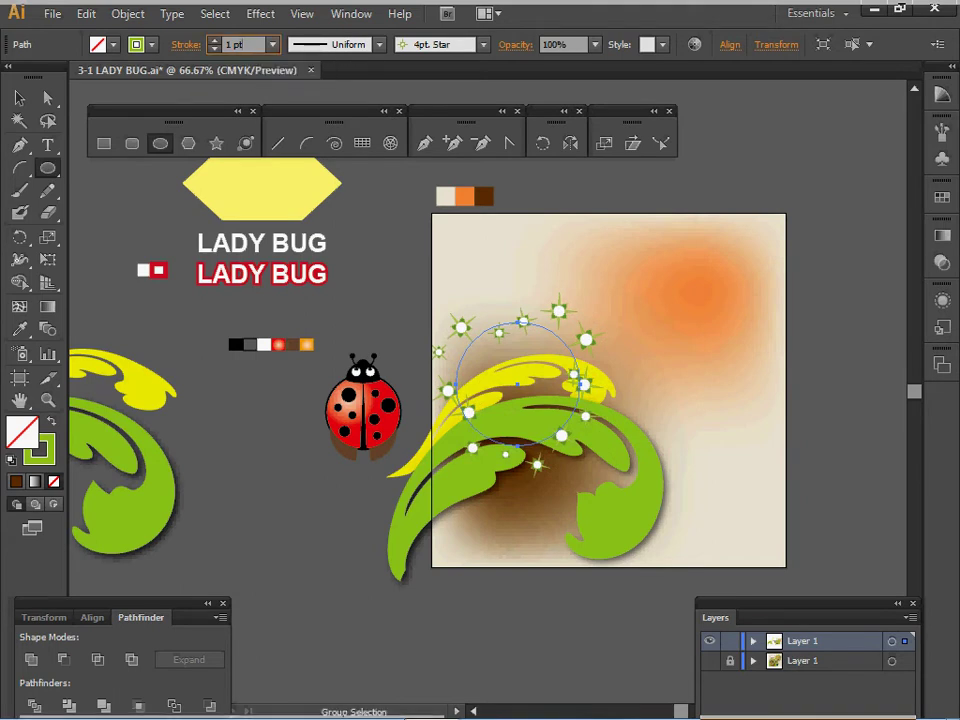
pyautogui.moveTo(581, 384); pyautogui.dragTo(737, 308)
pyautogui.moveTo(674, 247); pyautogui.dragTo(688, 247)
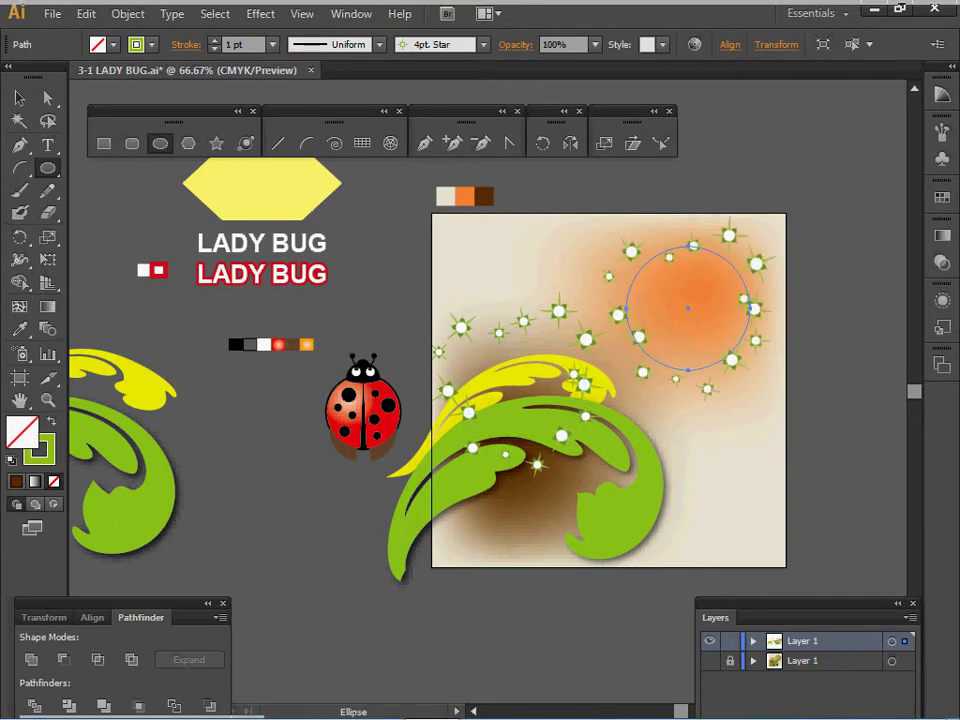
# Set the stroke weight of the star circle over the orange glow to 0.5 pt.
pyautogui.click(272, 44)
pyautogui.click(296, 87)
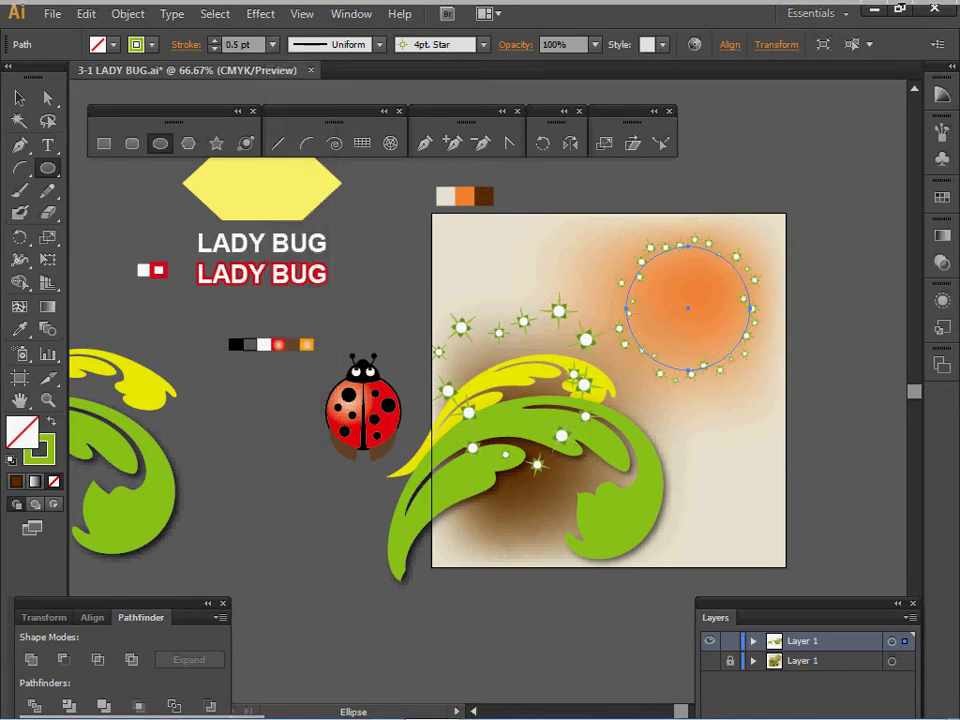
# Reapply the 4pt. Star brush to the circle around the yellow leaf several times to reshuffle its stars, and save the file.
pyautogui.keyDown('ctrl'); pyautogui.click(517, 322); pyautogui.keyUp('ctrl')
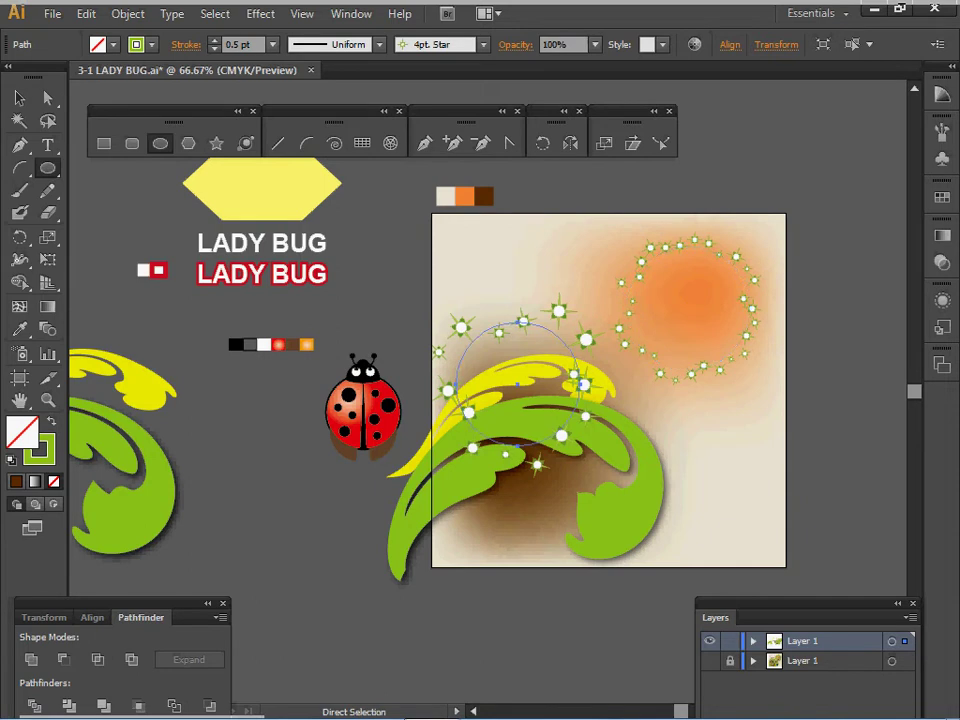
pyautogui.click(484, 44)
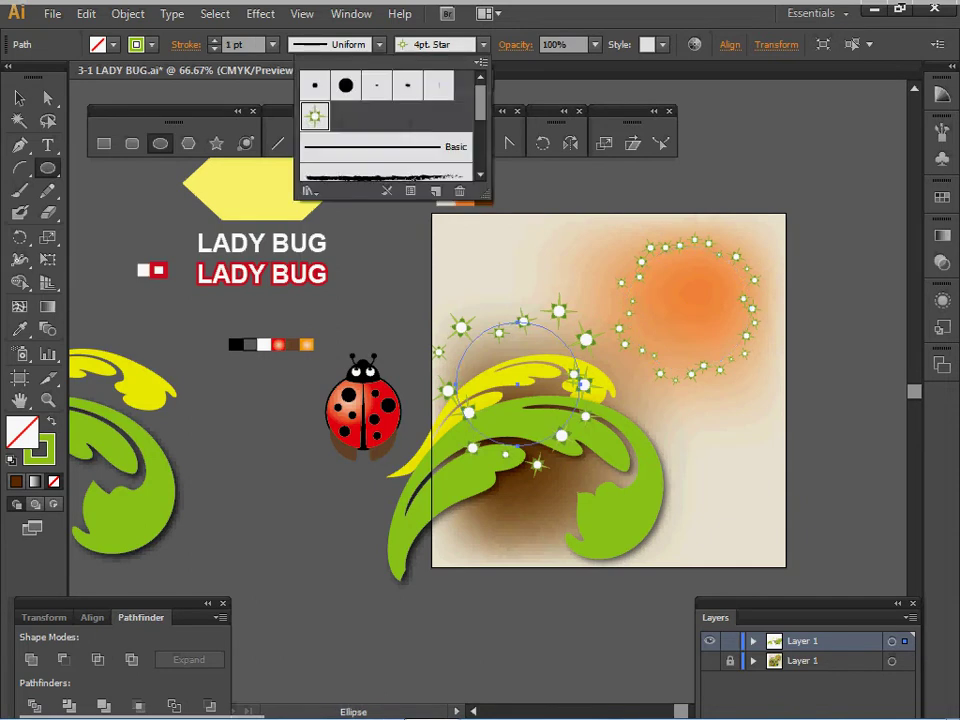
pyautogui.click(314, 116)
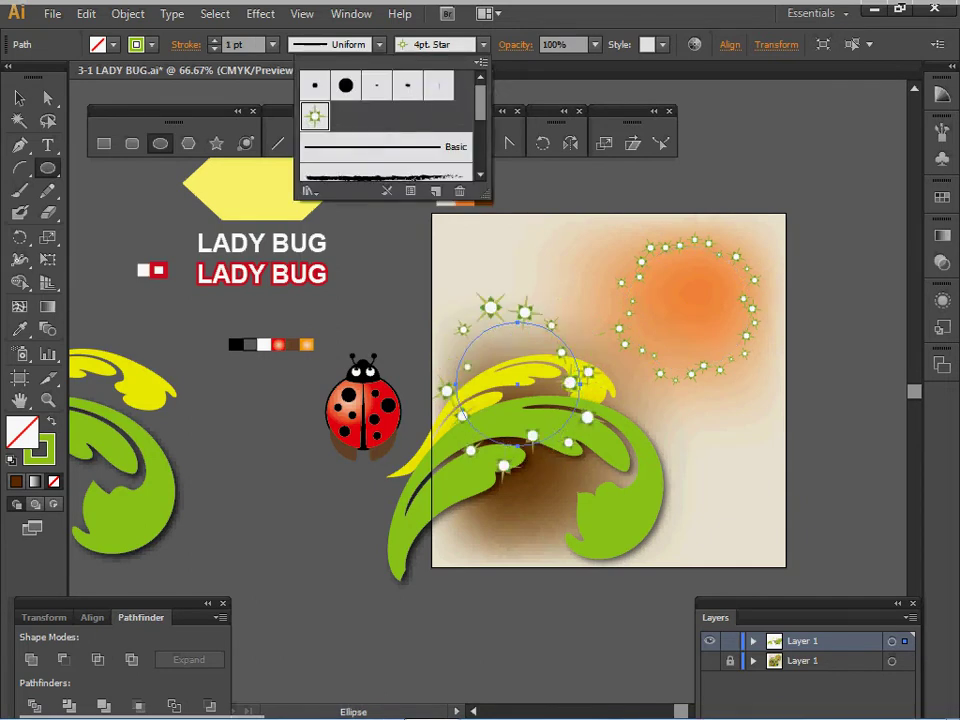
pyautogui.click(315, 117)
pyautogui.click(315, 117)
pyautogui.click(315, 117)
pyautogui.click(315, 117)
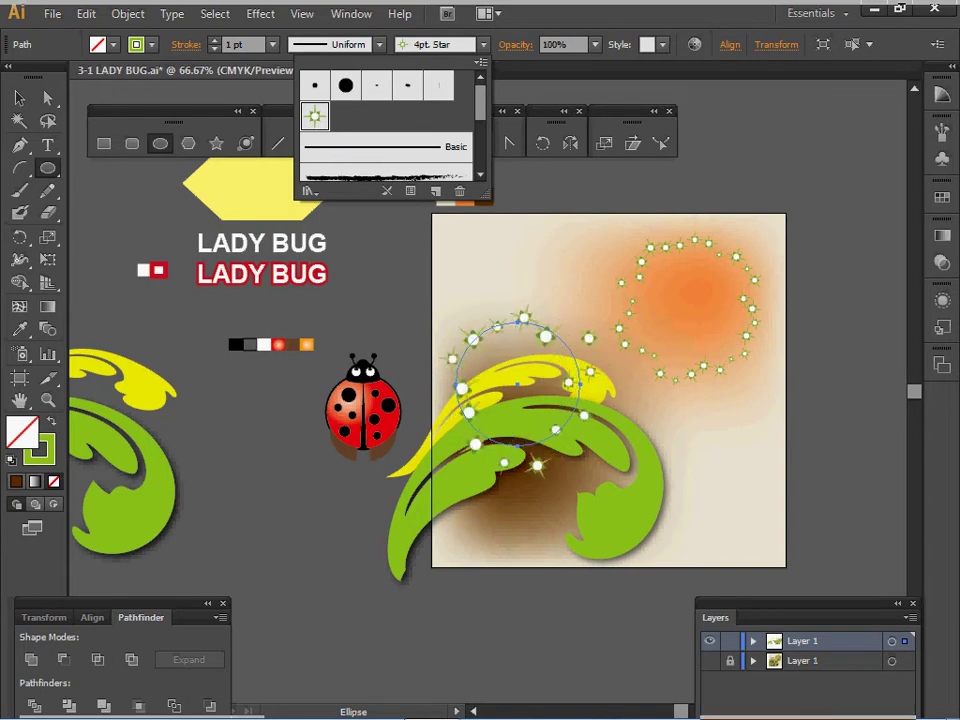
pyautogui.press('ctrl')
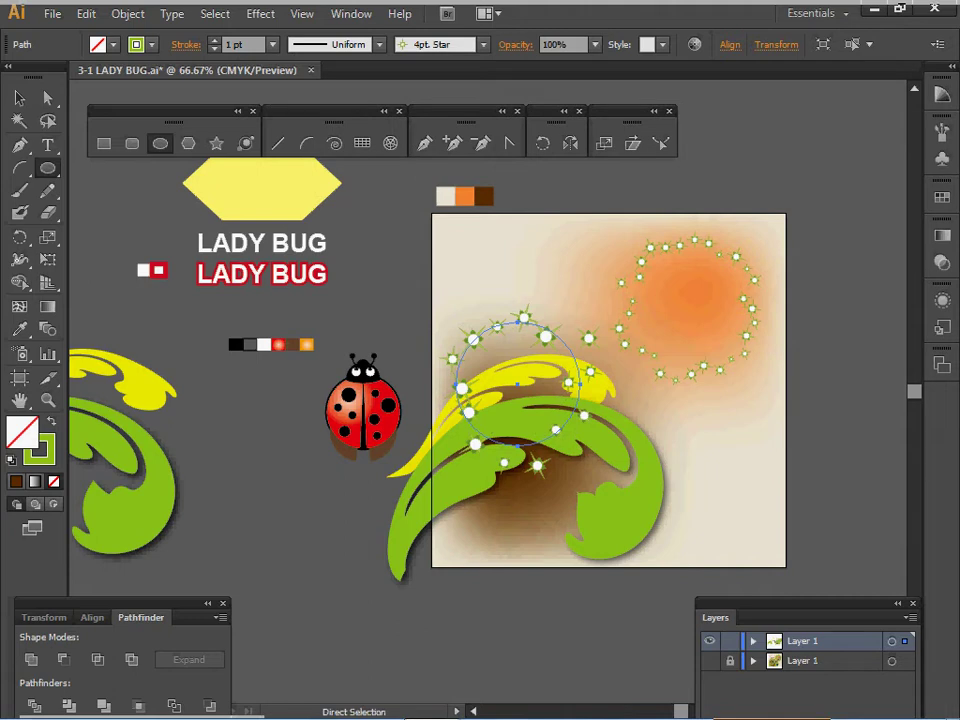
pyautogui.hotkey('ctrl', 's')
# Move the ladybug's row of colour swatches slightly upward to free space beside the ladybug.
pyautogui.hotkey('ctrl', 'space')
pyautogui.keyDown('ctrl'); pyautogui.click(406, 456); pyautogui.keyUp('ctrl')
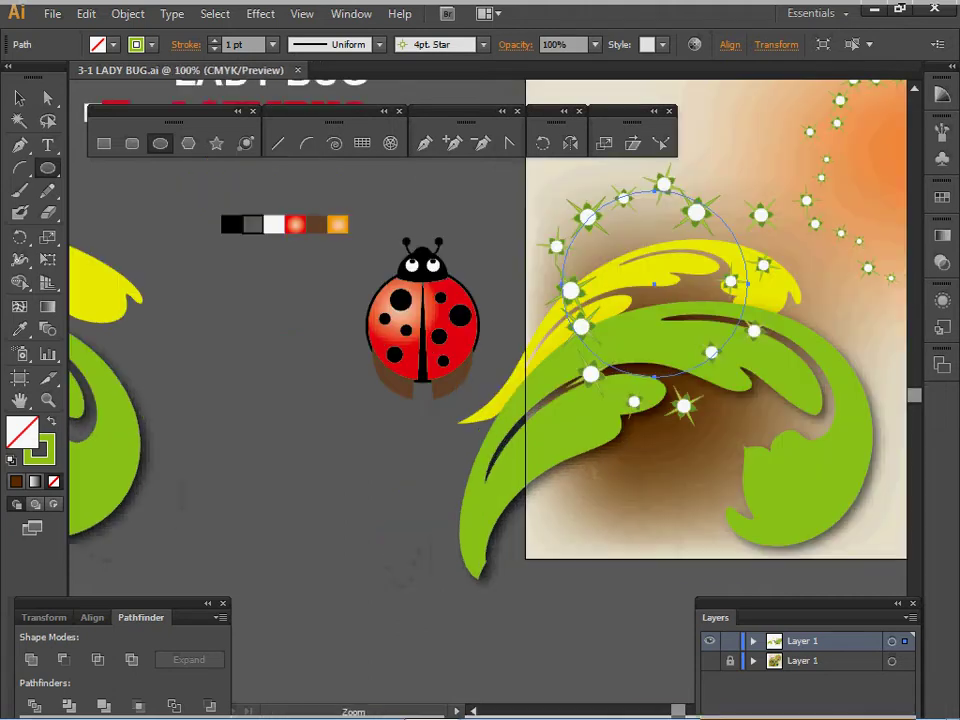
pyautogui.keyDown('ctrl'); pyautogui.click(505, 422); pyautogui.keyUp('ctrl')
pyautogui.moveTo(505, 422); pyautogui.dragTo(740, 595)
pyautogui.press('v')
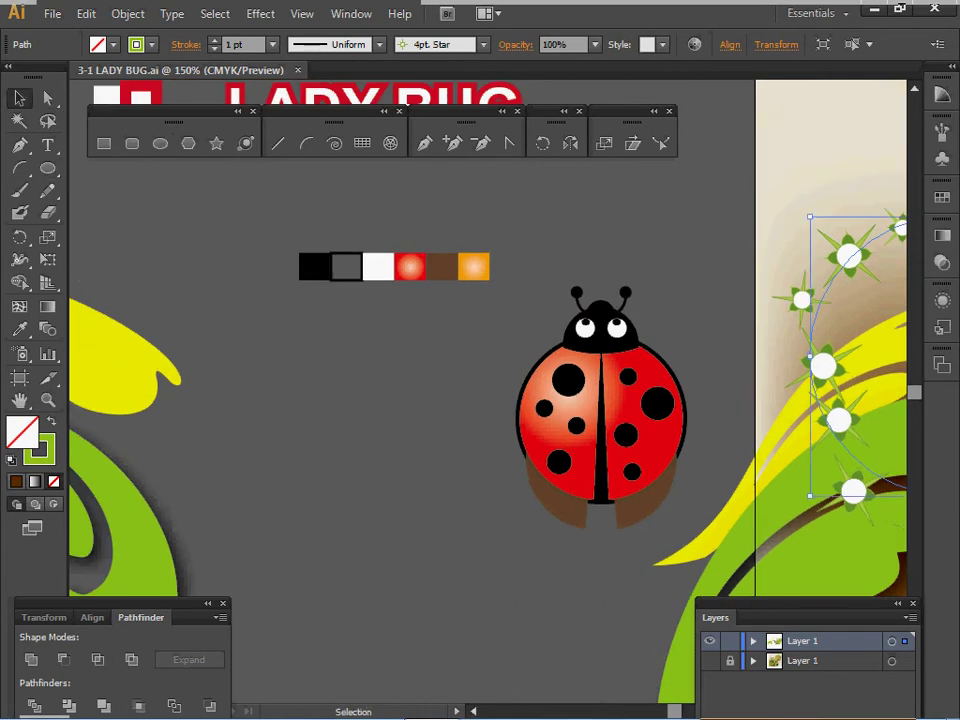
pyautogui.moveTo(264, 203); pyautogui.dragTo(262, 202)
pyautogui.moveTo(316, 267); pyautogui.dragTo(324, 218)
pyautogui.hotkey('ctrl', 'shift', 'a')
# Delete the spare yellow and green leaf copies outside the artboard and save the file.
pyautogui.press('space')
pyautogui.moveTo(149, 479); pyautogui.dragTo(241, 334)
pyautogui.moveTo(150, 335); pyautogui.dragTo(100, 260)
pyautogui.press('Delete')
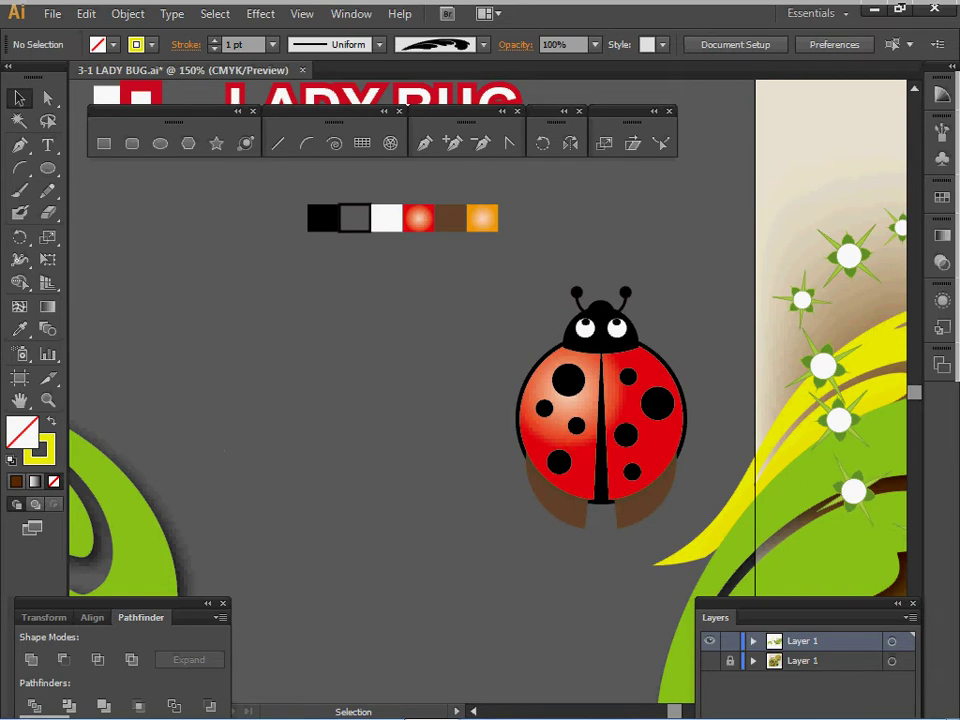
pyautogui.moveTo(179, 473); pyautogui.dragTo(60, 548)
pyautogui.press('Right')
pyautogui.press('Delete')
pyautogui.press('ctrl')
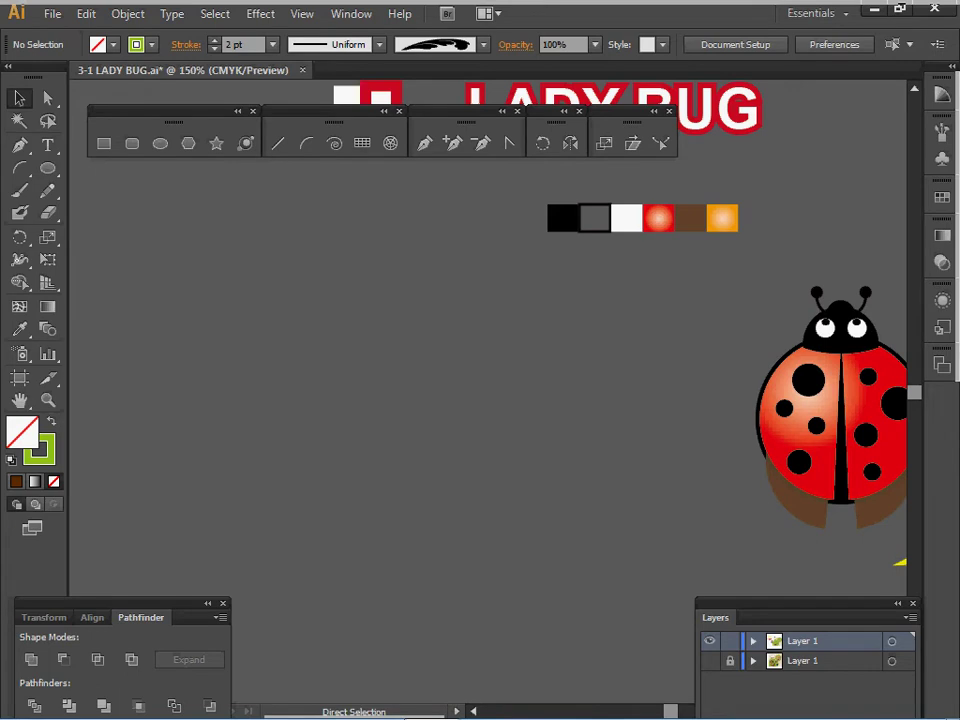
pyautogui.hotkey('ctrl', 's')
# Create a 43 x 43 mm circle beside the ladybug using the black swatch's fill without a stroke, and shift it slightly upward.
pyautogui.press('space')
pyautogui.press('space')
pyautogui.moveTo(600, 400); pyautogui.dragTo(448, 357)
pyautogui.keyDown('ctrl'); pyautogui.click(411, 175); pyautogui.keyUp('ctrl')
pyautogui.hotkey('ctrl', 'shift', 'a')
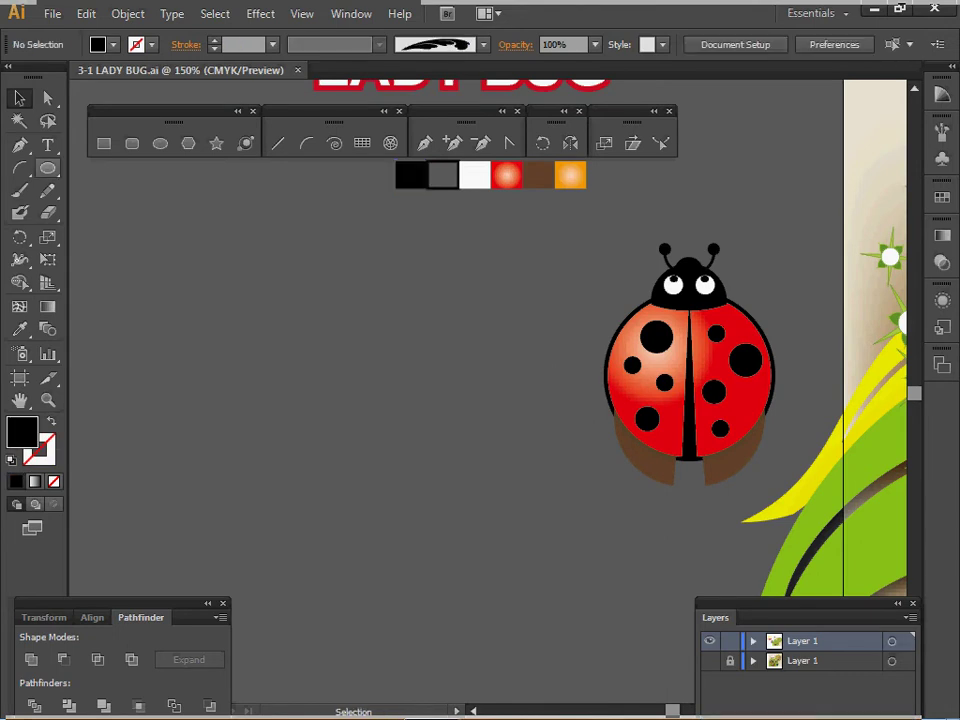
pyautogui.click(47, 168)
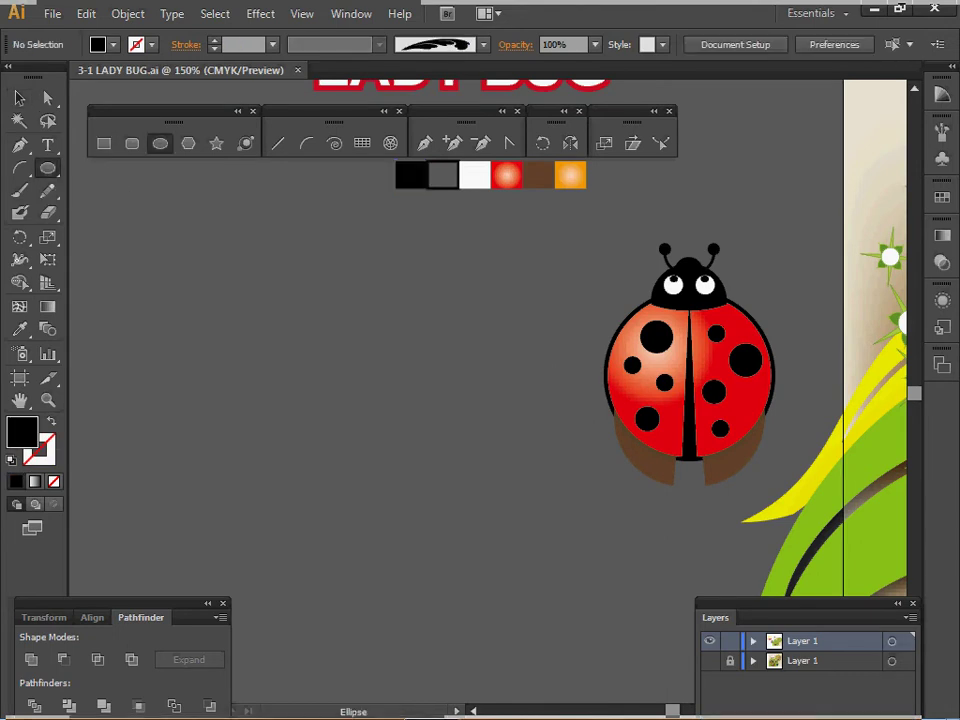
pyautogui.click(345, 310)
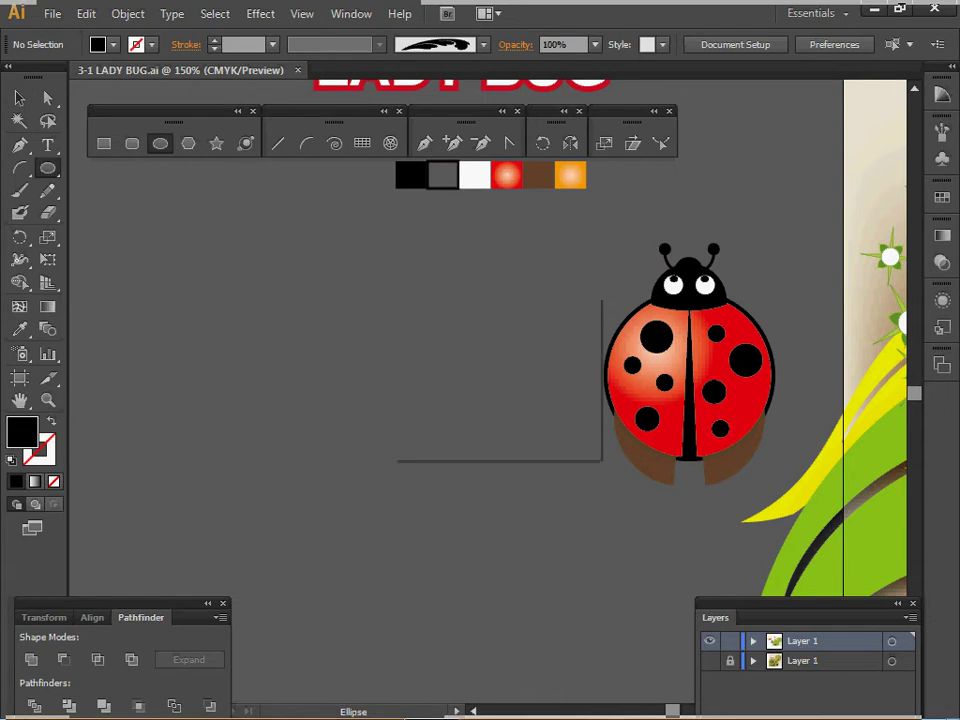
pyautogui.write('43')
pyautogui.press('Tab')
pyautogui.write('43')
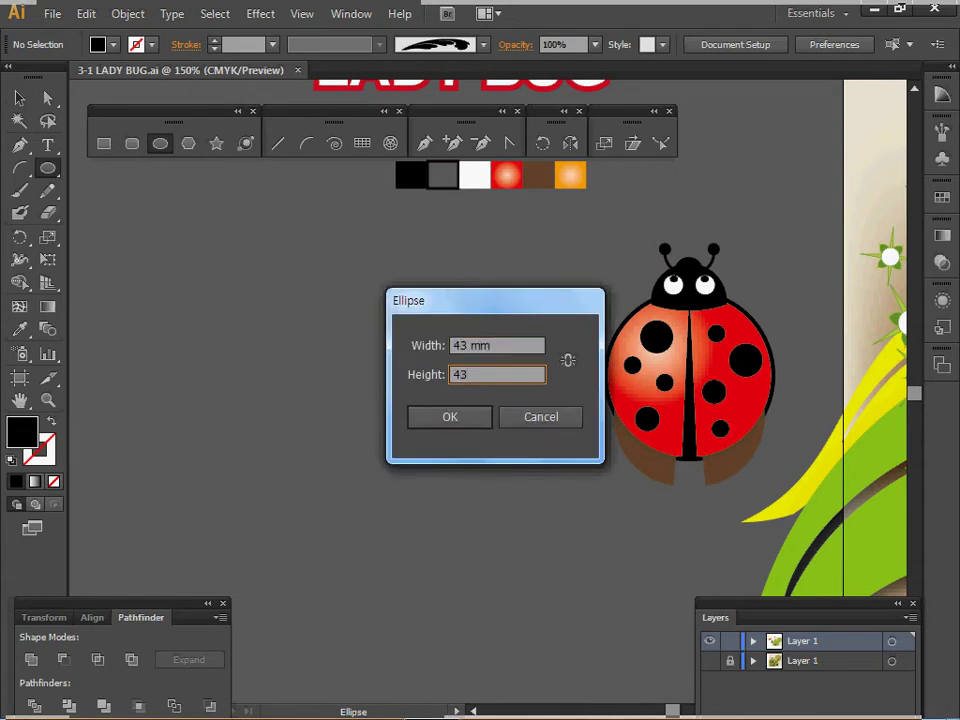
pyautogui.press('Return')
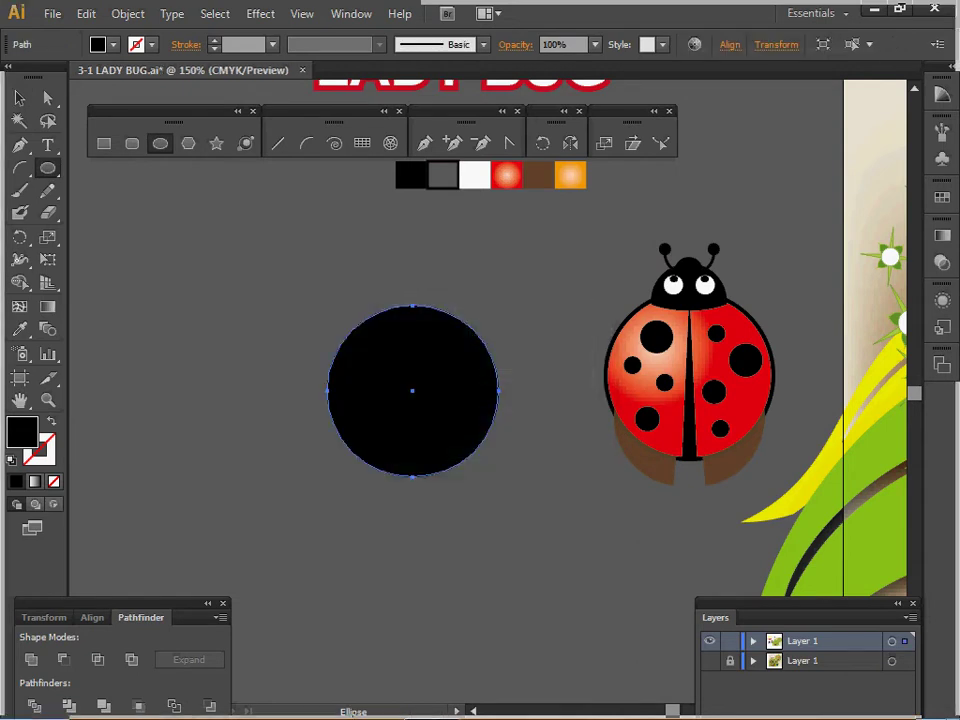
pyautogui.press('v')
pyautogui.moveTo(412, 390); pyautogui.dragTo(404, 366)
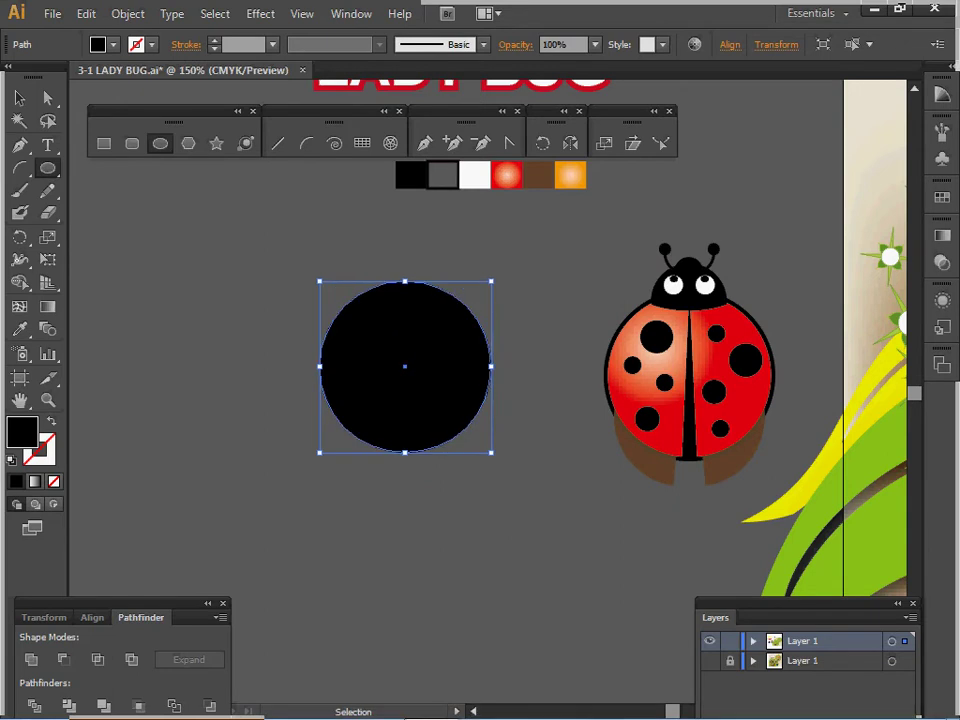
# Make a centred copy of the black circle scaled uniformly to 95% and give it the default white fill and black stroke.
pyautogui.doubleClick(604, 143)
pyautogui.write('95')
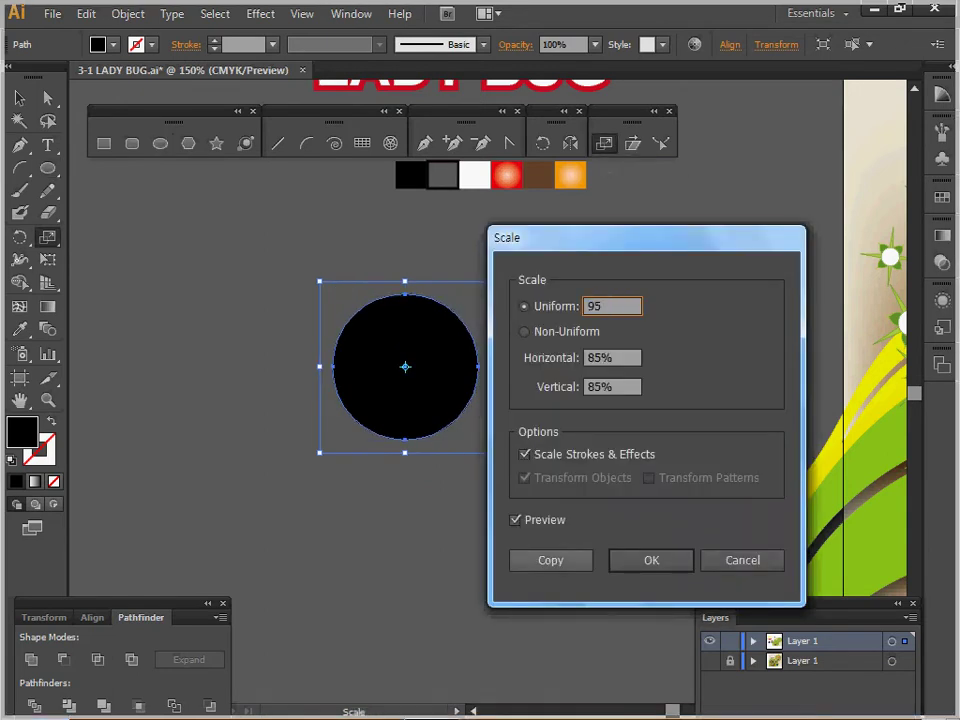
pyautogui.press('Return')
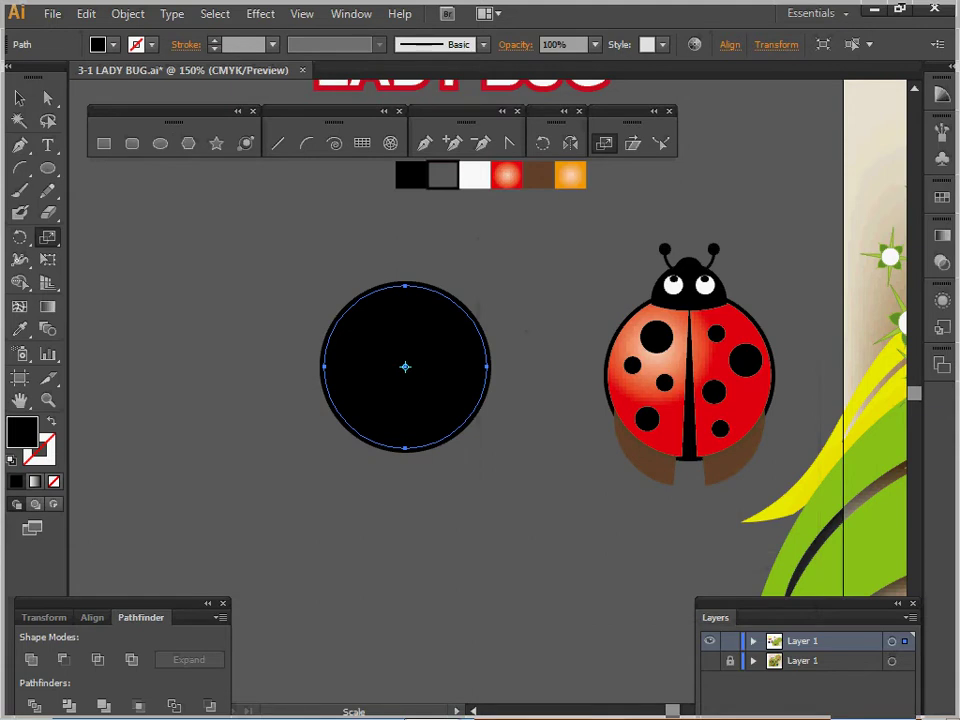
pyautogui.press('d')
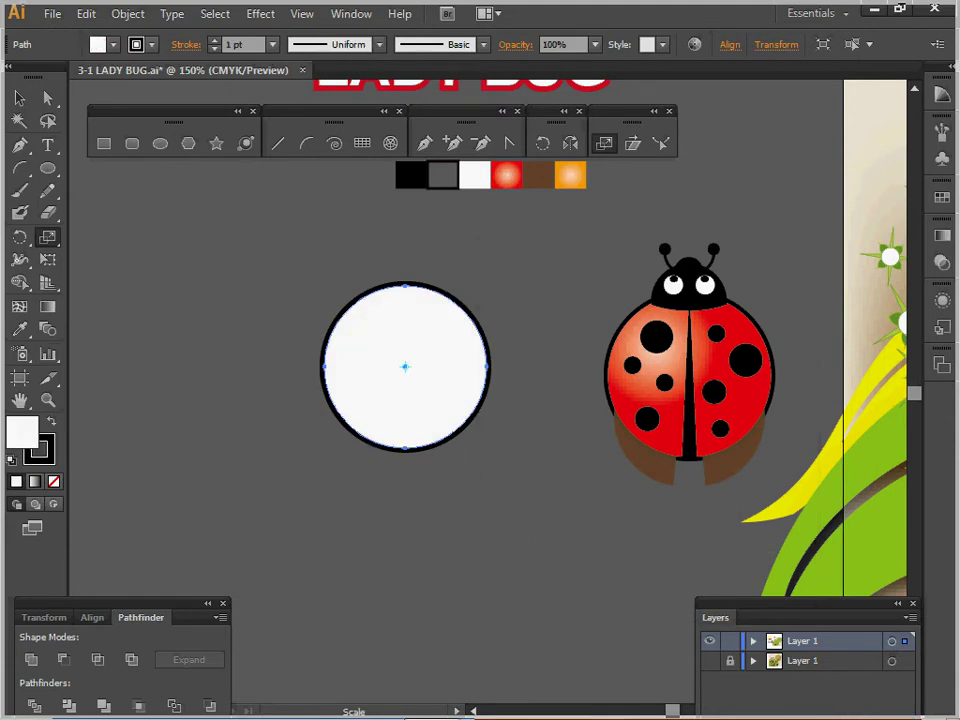
# Create a narrow 4 x 45 mm vertical rectangle over the white circle.
pyautogui.keyDown('ctrl'); pyautogui.click(416, 382); pyautogui.keyUp('ctrl')
pyautogui.moveTo(416, 382); pyautogui.dragTo(234, 388)
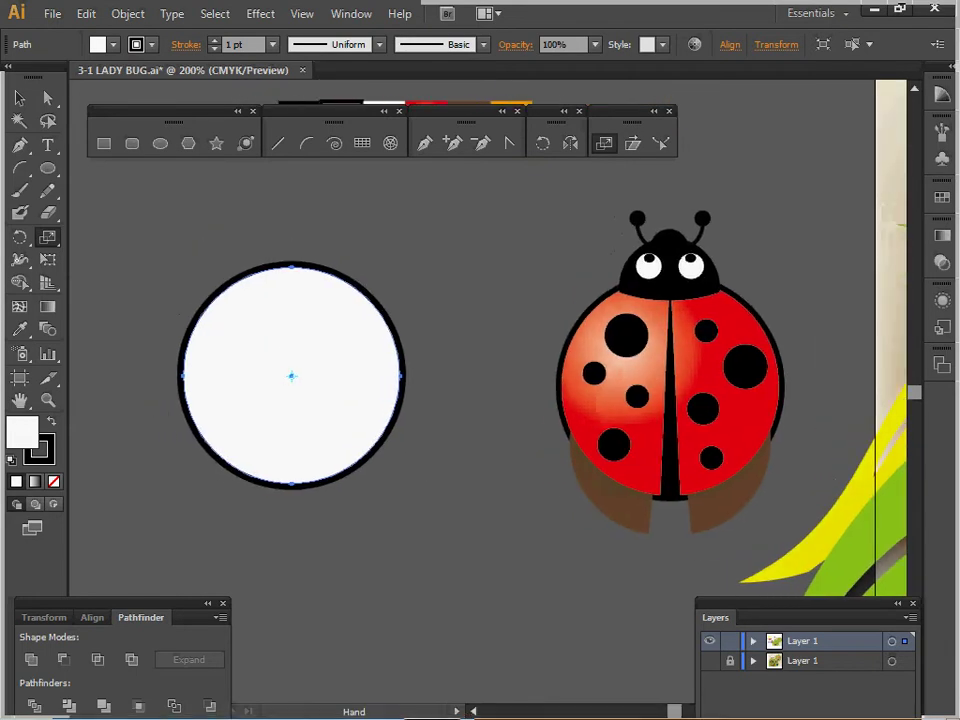
pyautogui.click(131, 143)
pyautogui.press('m')
pyautogui.click(303, 328)
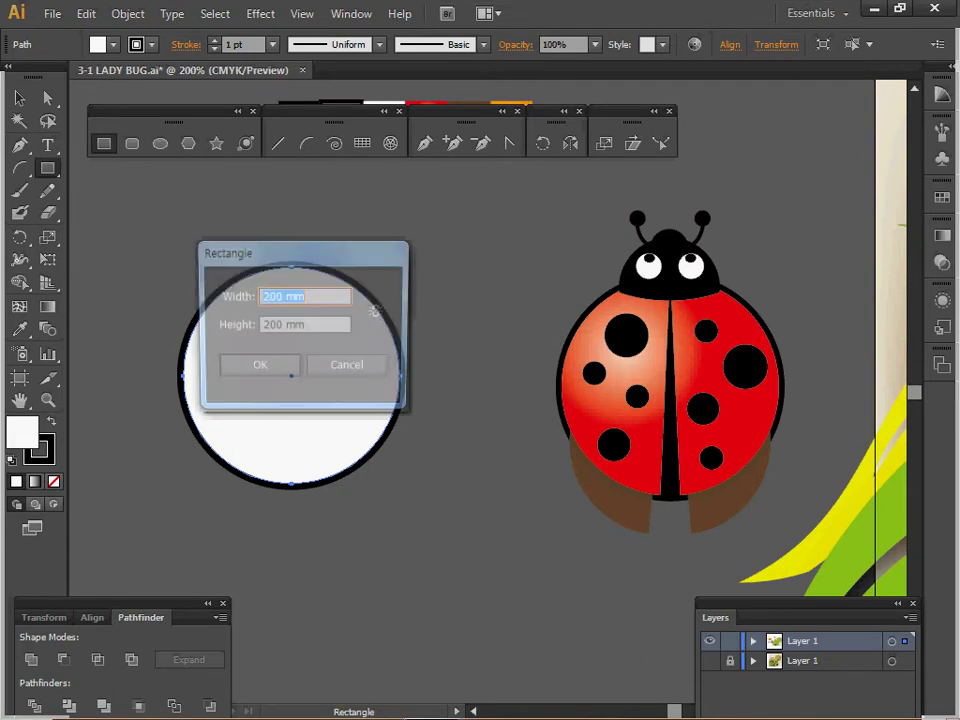
pyautogui.write('4')
pyautogui.press('Tab')
pyautogui.write('45')
pyautogui.press('Return')
# Align the narrow rectangle and both circles on their horizontal centres.
pyautogui.click(19, 97)
pyautogui.moveTo(189, 236); pyautogui.dragTo(328, 354)
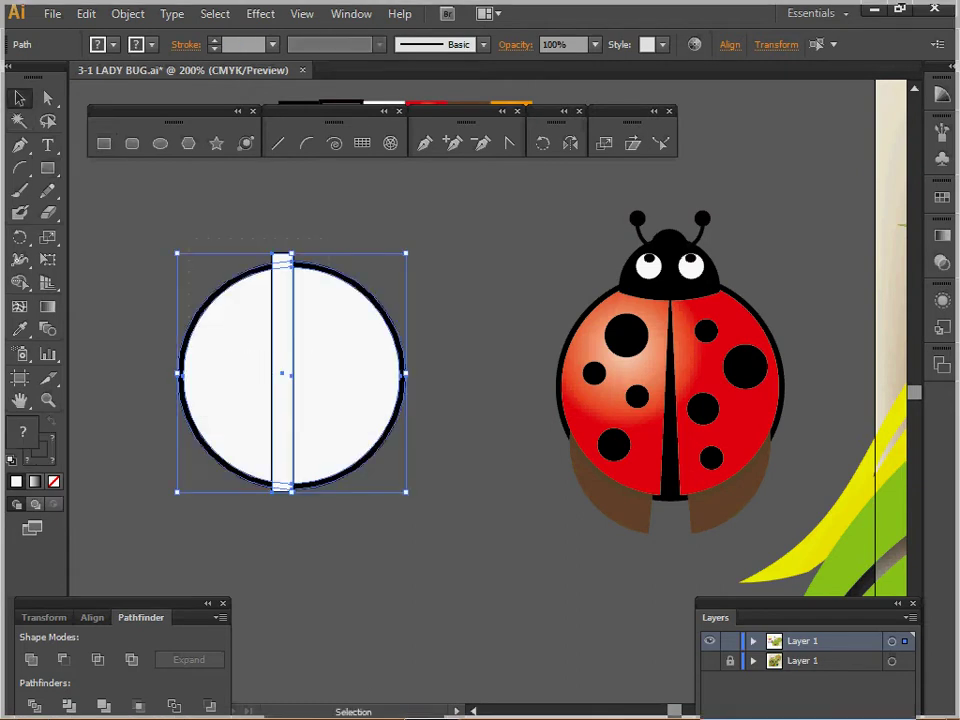
pyautogui.click(92, 617)
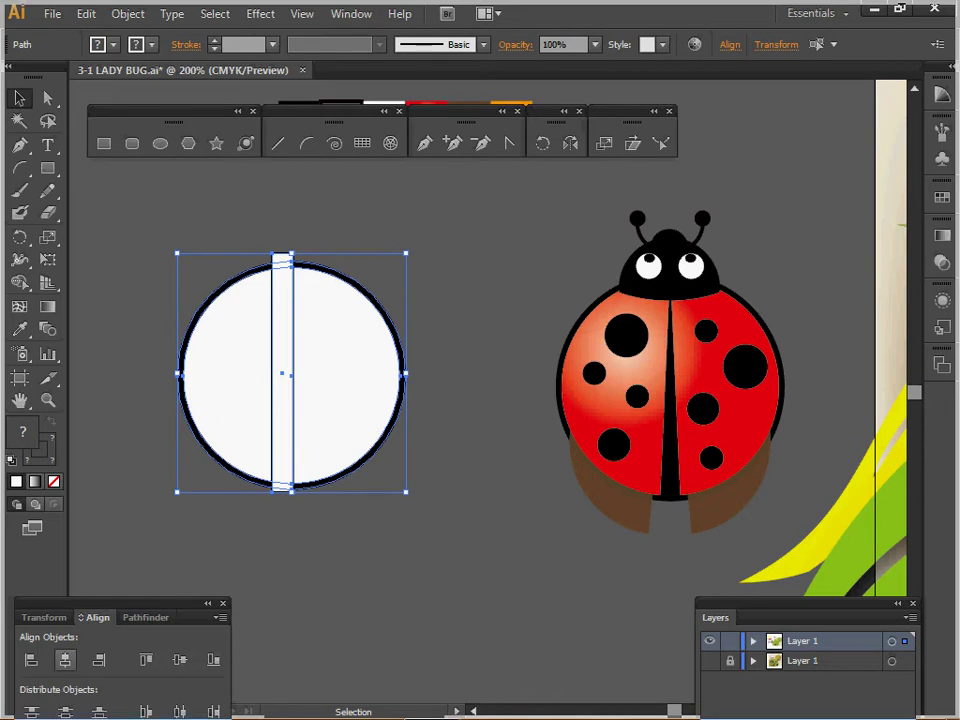
pyautogui.click(65, 660)
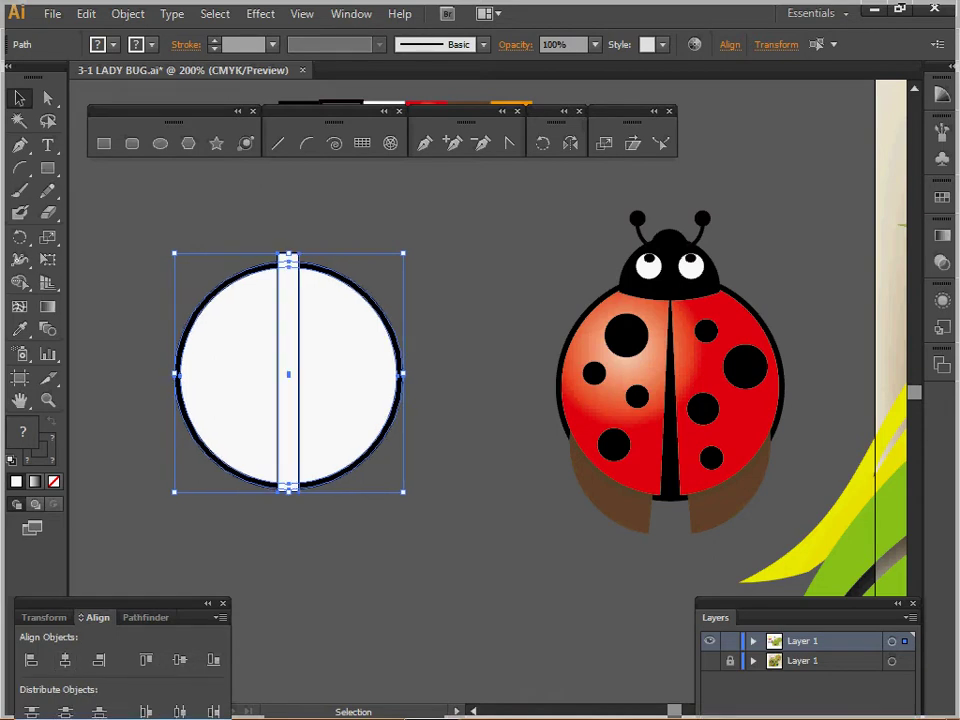
pyautogui.hotkey('ctrl', 'shift', 'a')
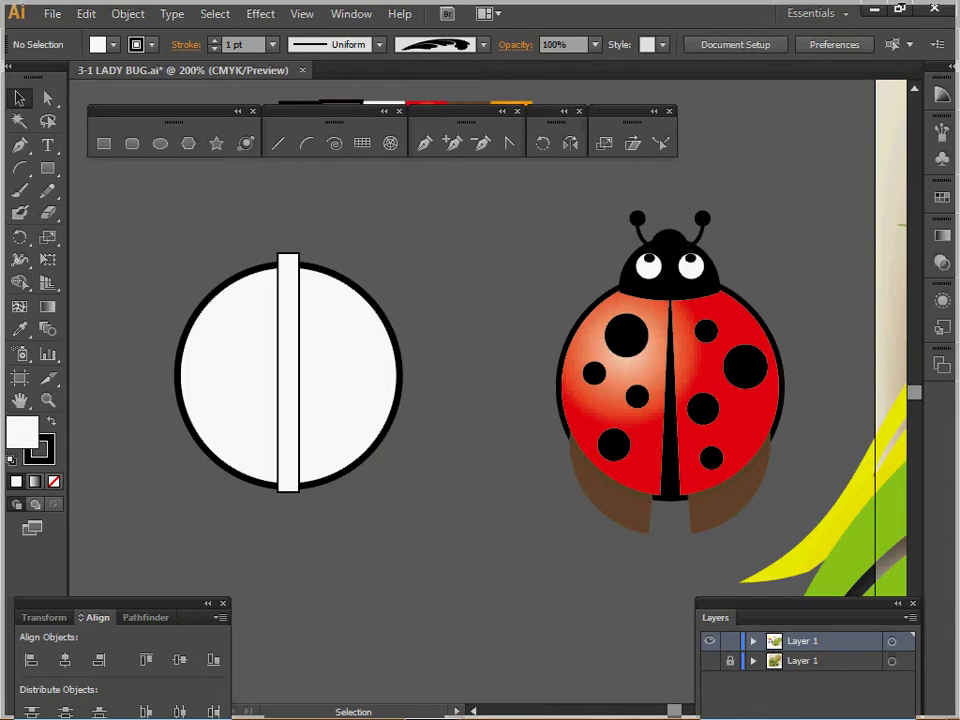
# Average the rectangle's two upper anchor points on both axes to turn it into a pointed wedge.
pyautogui.press('a')
pyautogui.moveTo(307, 251); pyautogui.dragTo(316, 260)
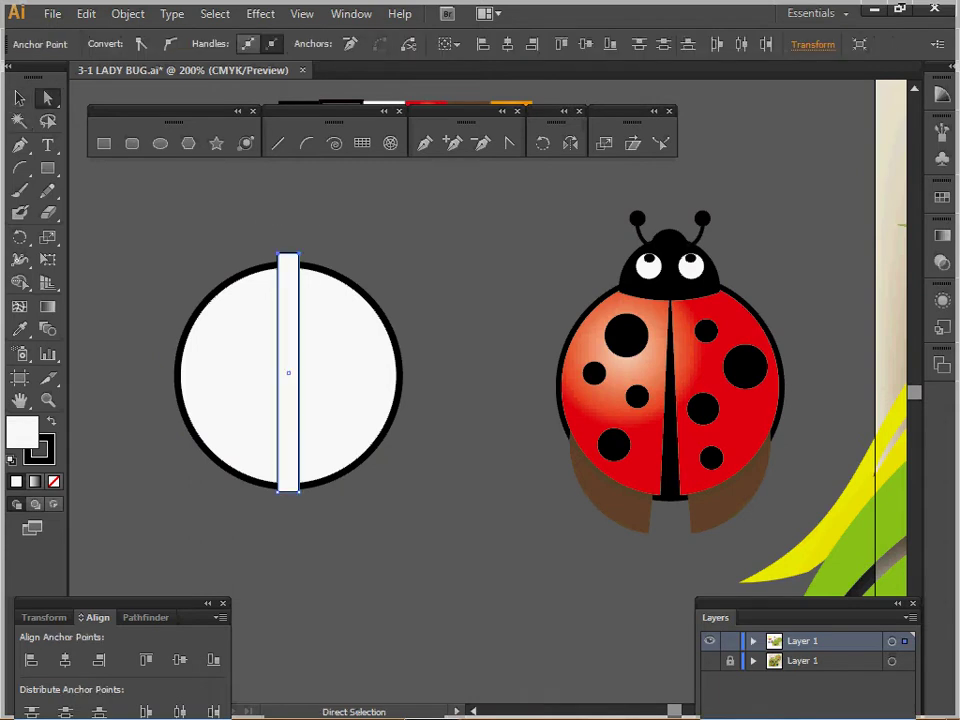
pyautogui.rightClick(355, 218)
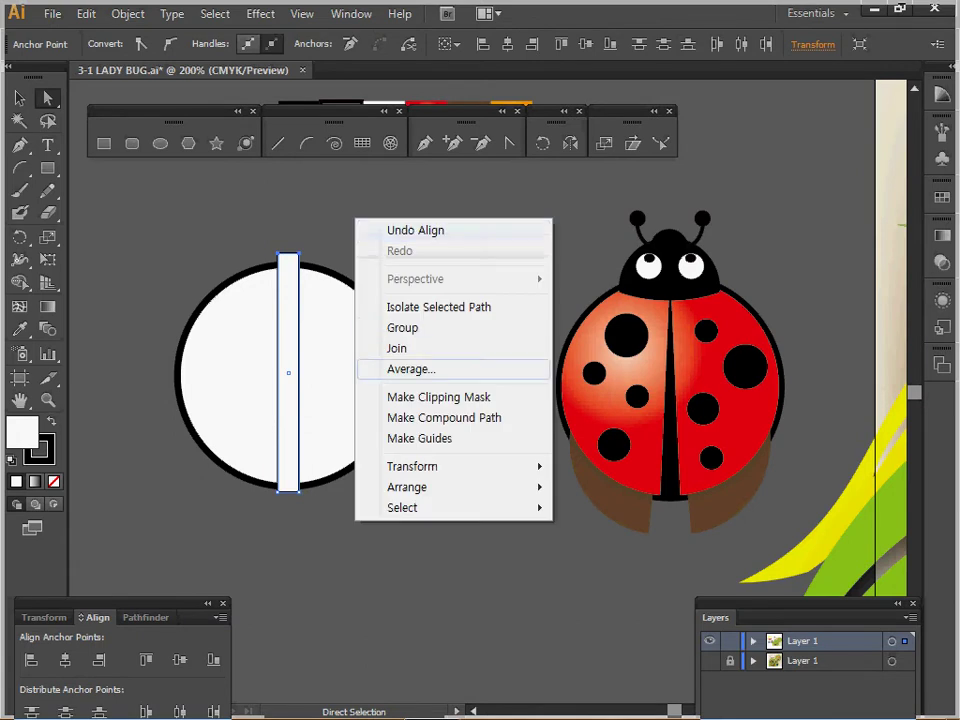
pyautogui.click(411, 369)
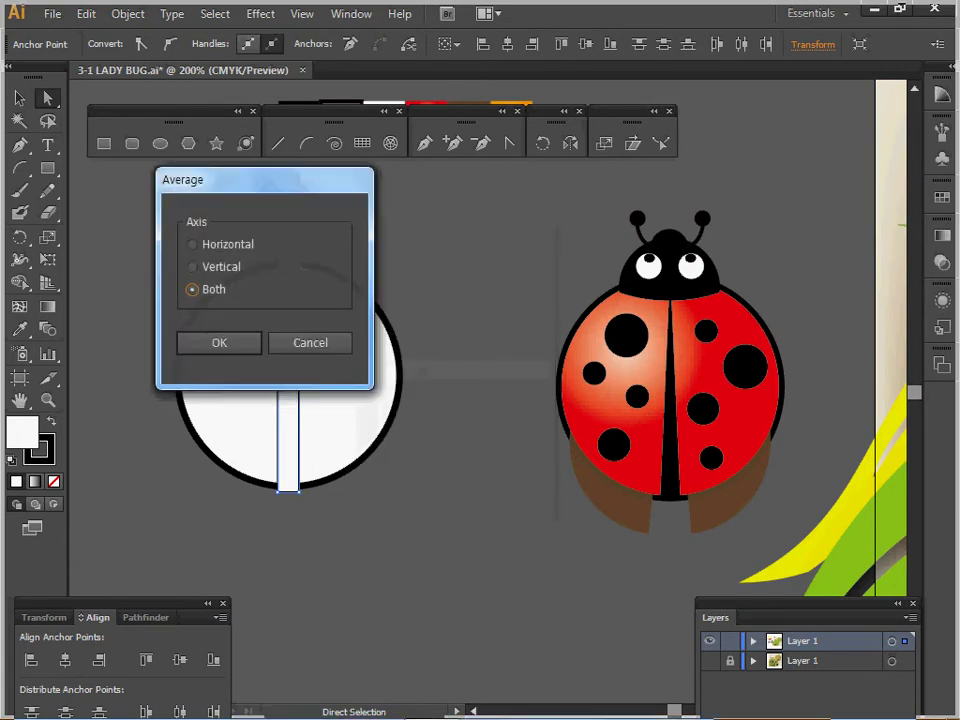
pyautogui.moveTo(265, 180); pyautogui.dragTo(397, 198)
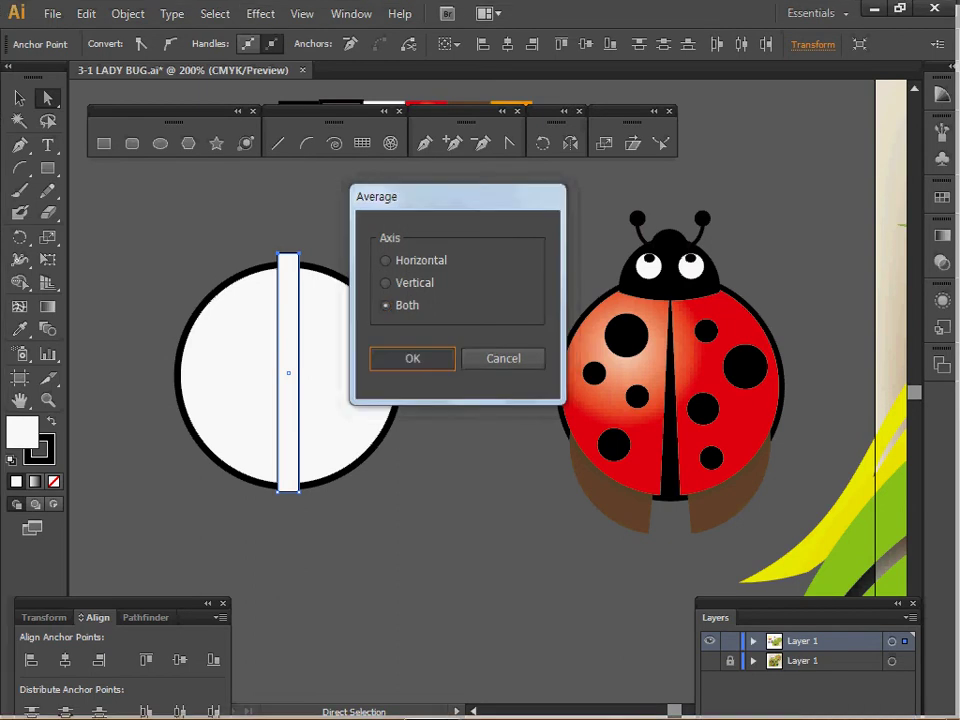
pyautogui.press('Return')
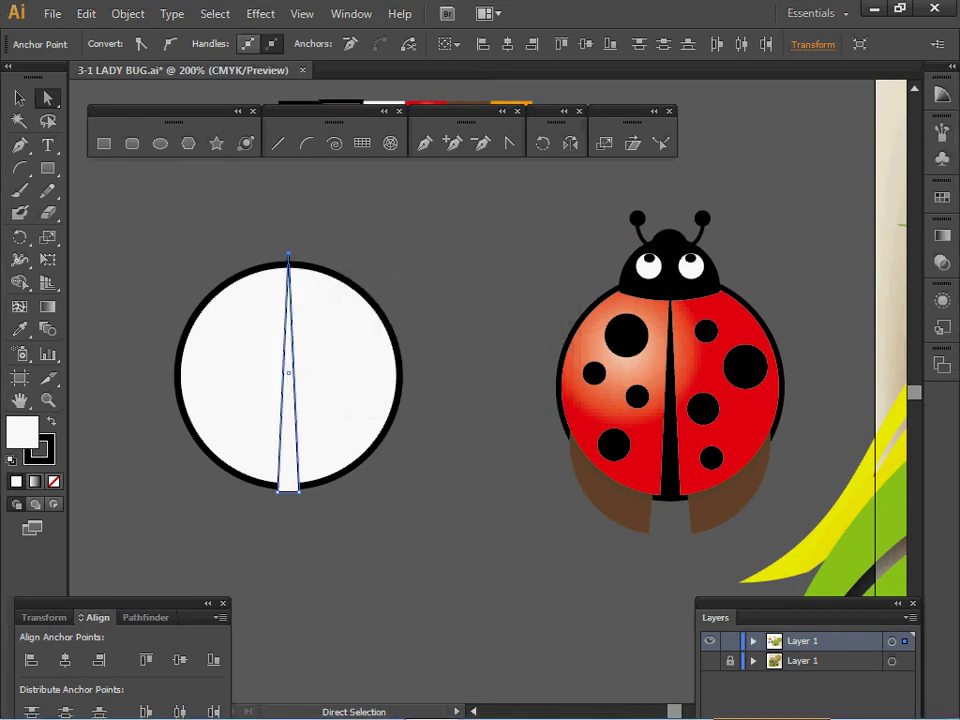
# Divide the white circle with the wedge using the Pathfinder Divide operation, leaving the black circle out.
pyautogui.click(289, 420)
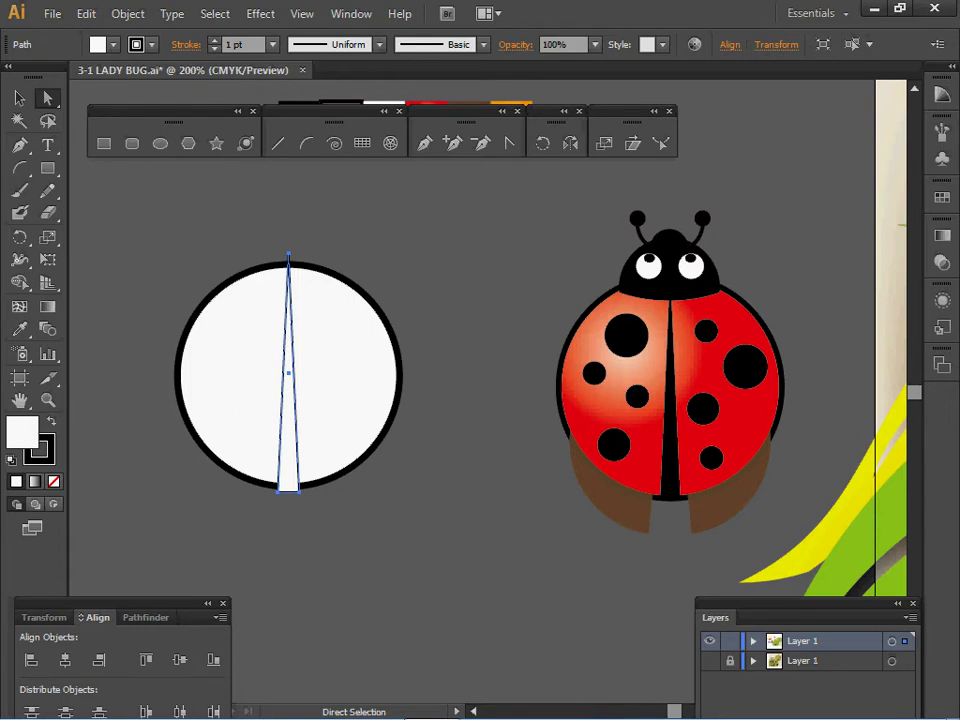
pyautogui.hotkey('ctrl', 'shift', 'a')
pyautogui.click(289, 430)
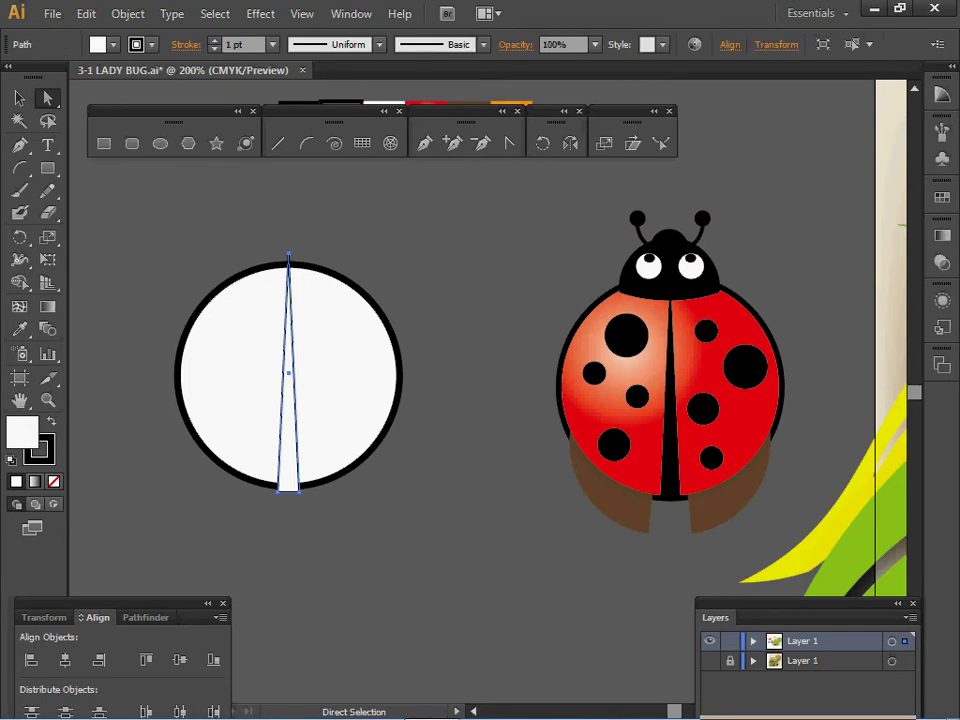
pyautogui.keyDown('shift'); pyautogui.click(340, 410); pyautogui.keyUp('shift')
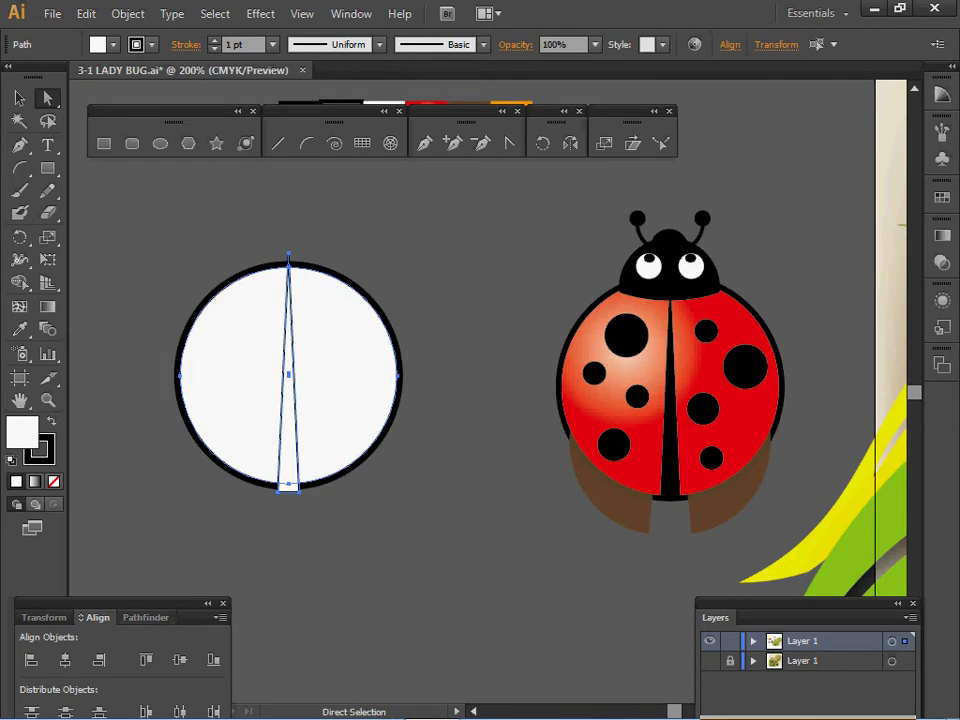
pyautogui.click(145, 618)
pyautogui.hotkey('ctrl', 'g')
pyautogui.click(20, 98)
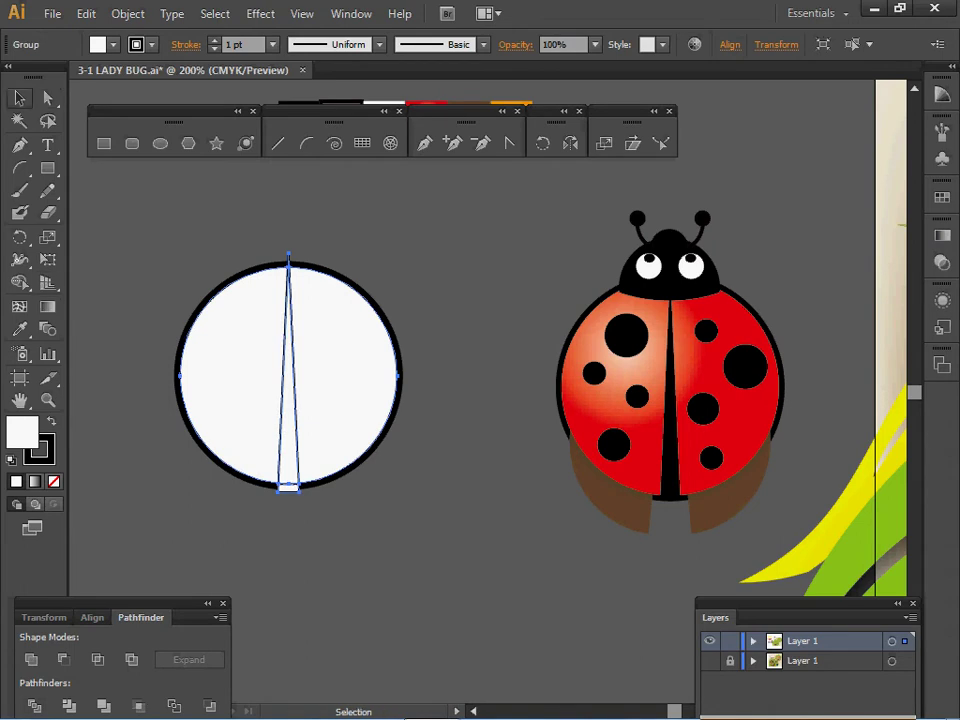
# Isolate the divided group and delete the wedge pieces so only the two white wing halves are left.
pyautogui.doubleClick(250, 375)
pyautogui.moveTo(303, 256); pyautogui.dragTo(307, 257)
pyautogui.press('Delete')
pyautogui.click(289, 400)
pyautogui.press('Delete')
pyautogui.moveTo(279, 483); pyautogui.dragTo(297, 492)
pyautogui.hotkey('ctrl', 'j')
pyautogui.hotkey('ctrl', 'shift', 'a')
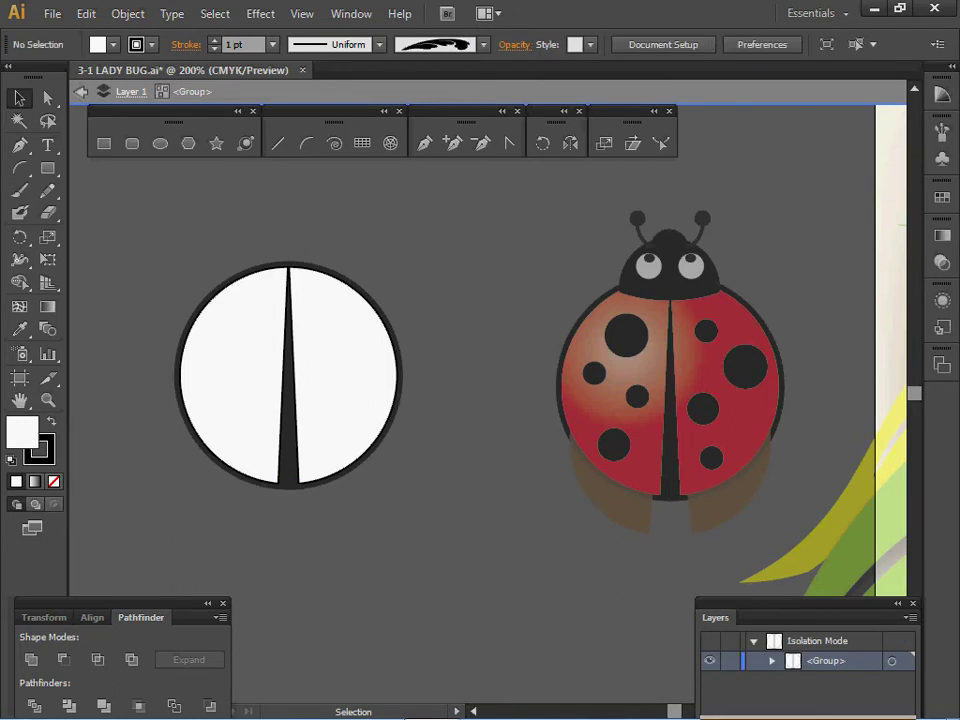
# Fill both white wing halves with the red radial gradient sampled from the colour swatch row, and inspect its two colour stops.
pyautogui.press('a')
pyautogui.hotkey('ctrl', 'a')
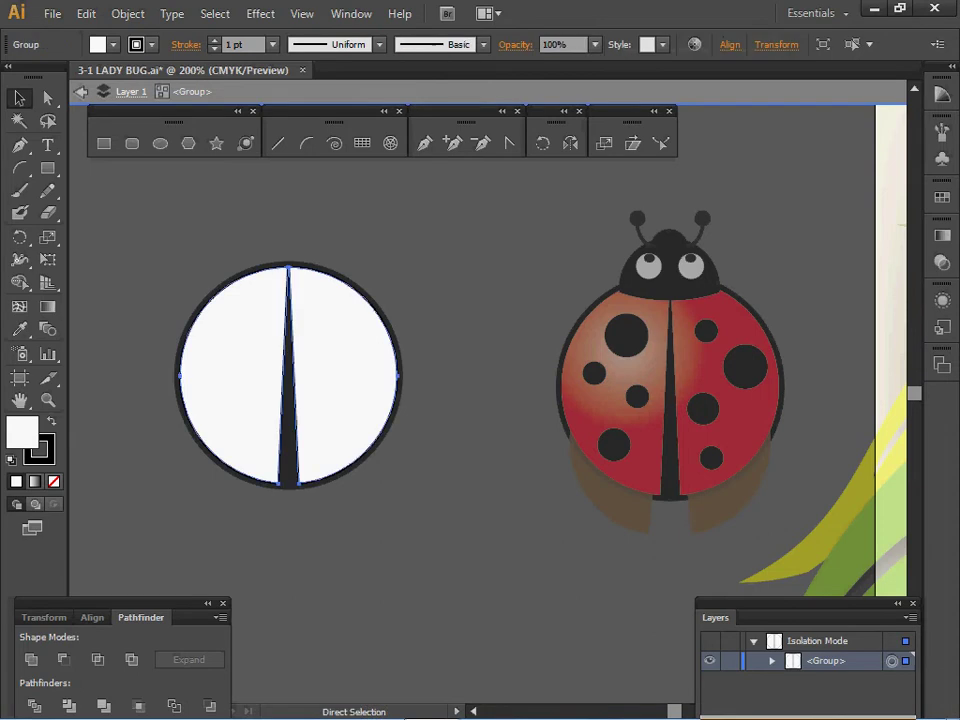
pyautogui.moveTo(440, 340); pyautogui.dragTo(414, 368)
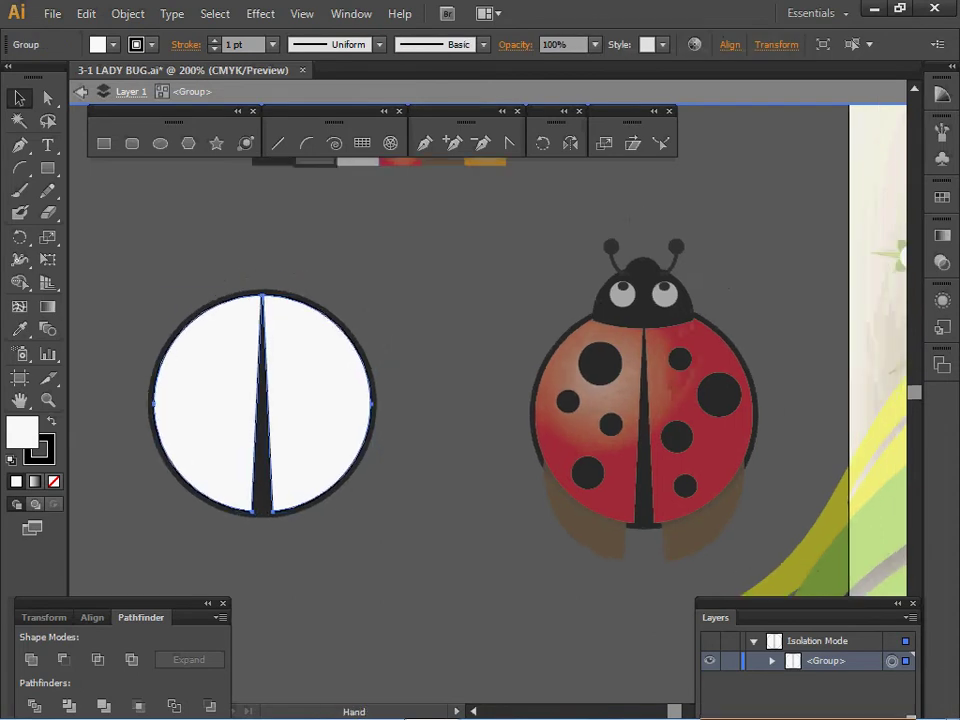
pyautogui.press('v')
pyautogui.press('i')
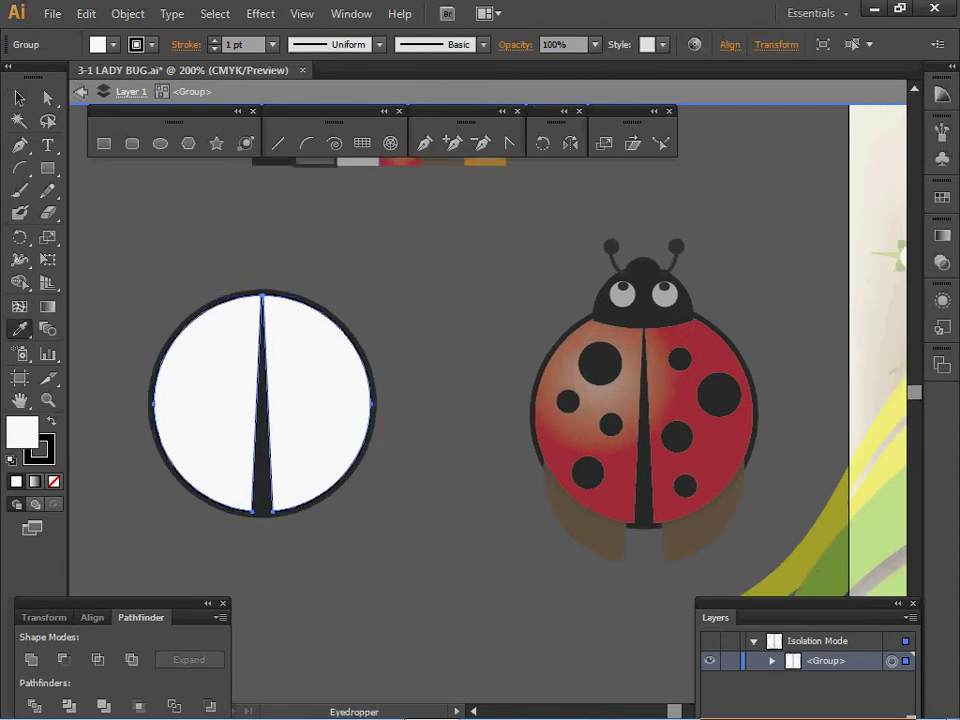
pyautogui.click(400, 161)
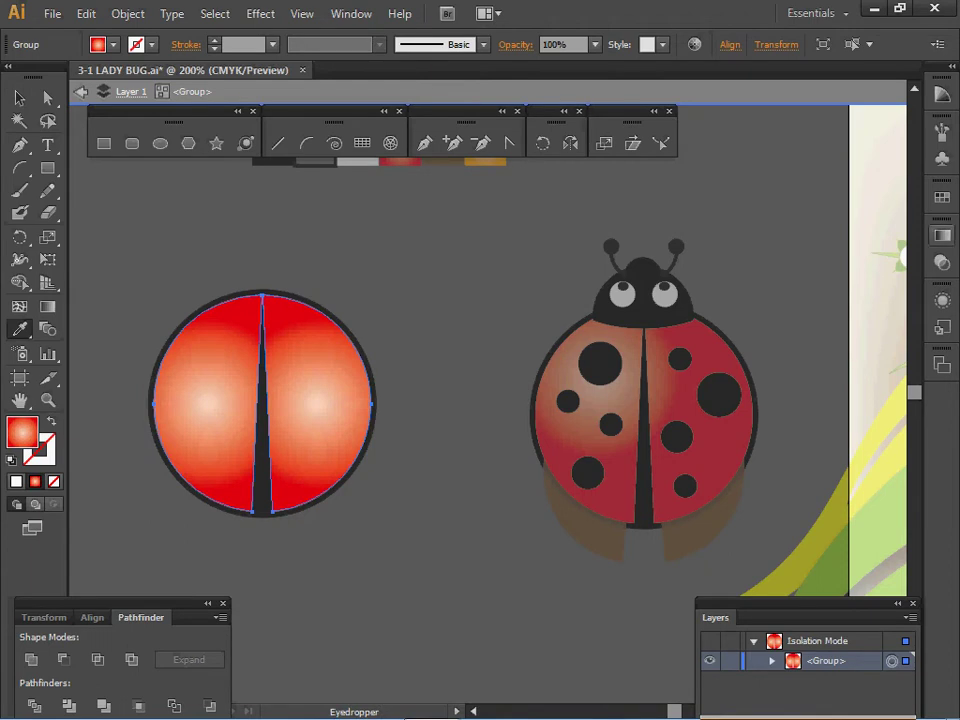
pyautogui.click(942, 236)
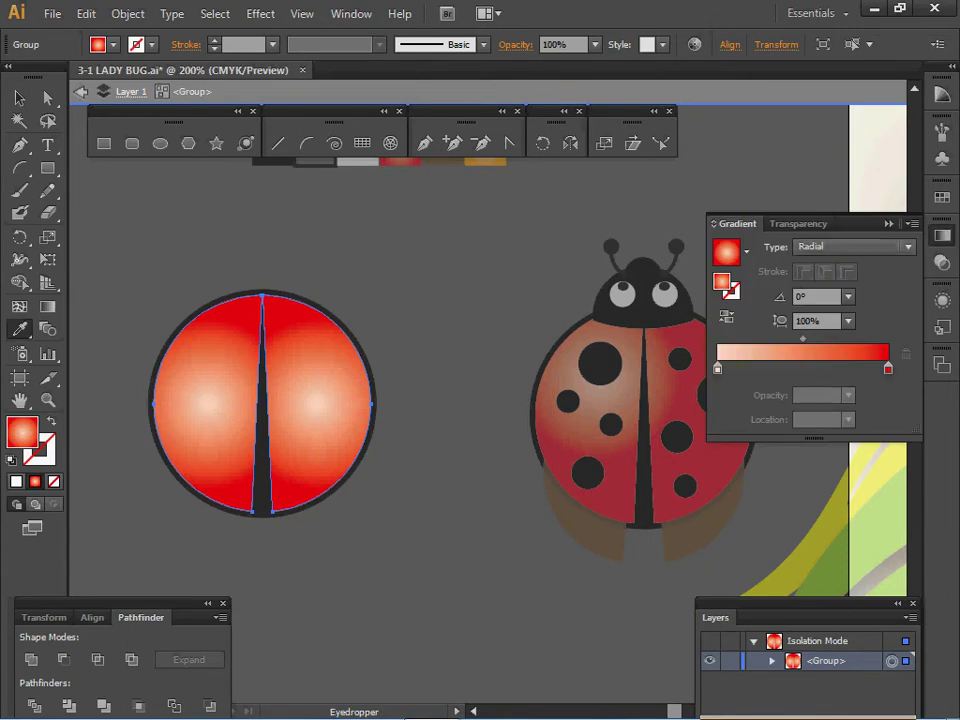
pyautogui.click(718, 369)
pyautogui.click(888, 369)
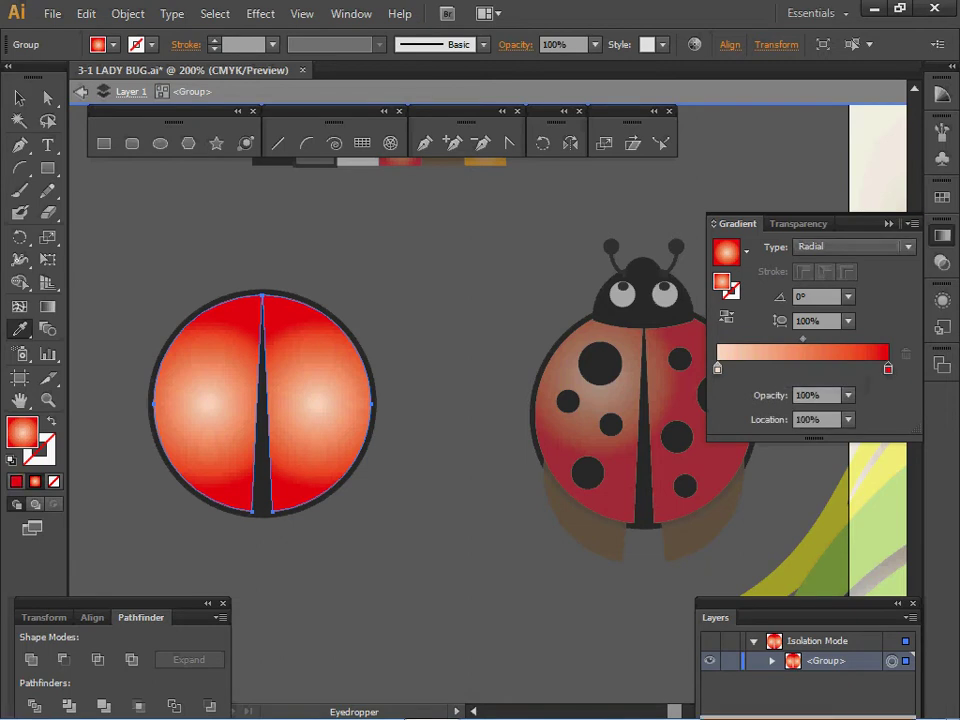
pyautogui.click(888, 224)
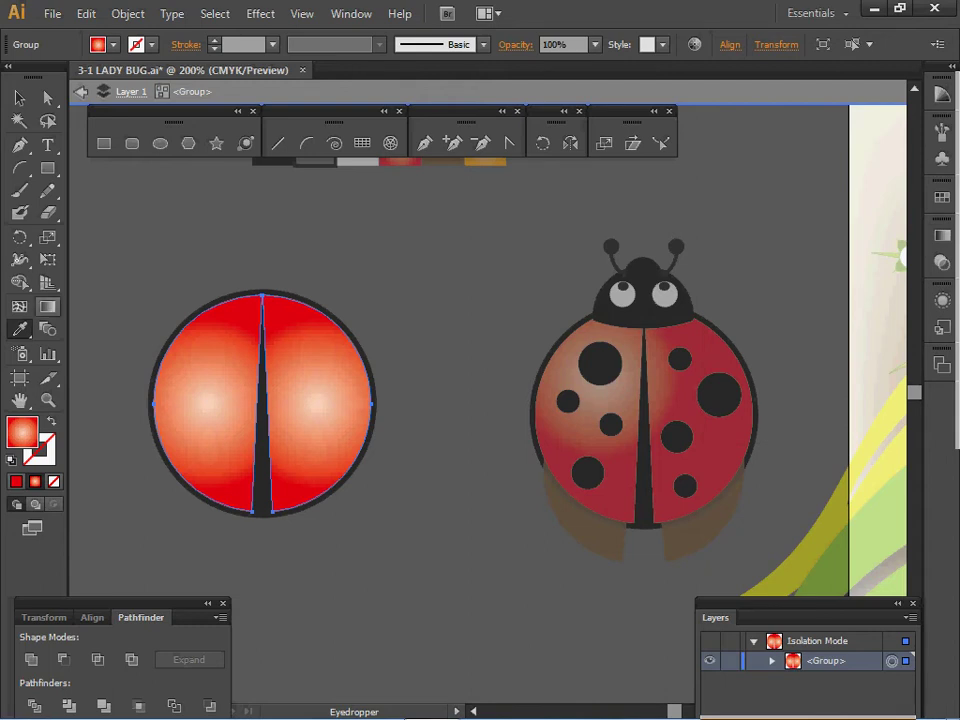
# Redraw the radial gradient horizontally across both wing halves so one shared highlight sits on the upper left half, and leave isolation.
pyautogui.click(47, 306)
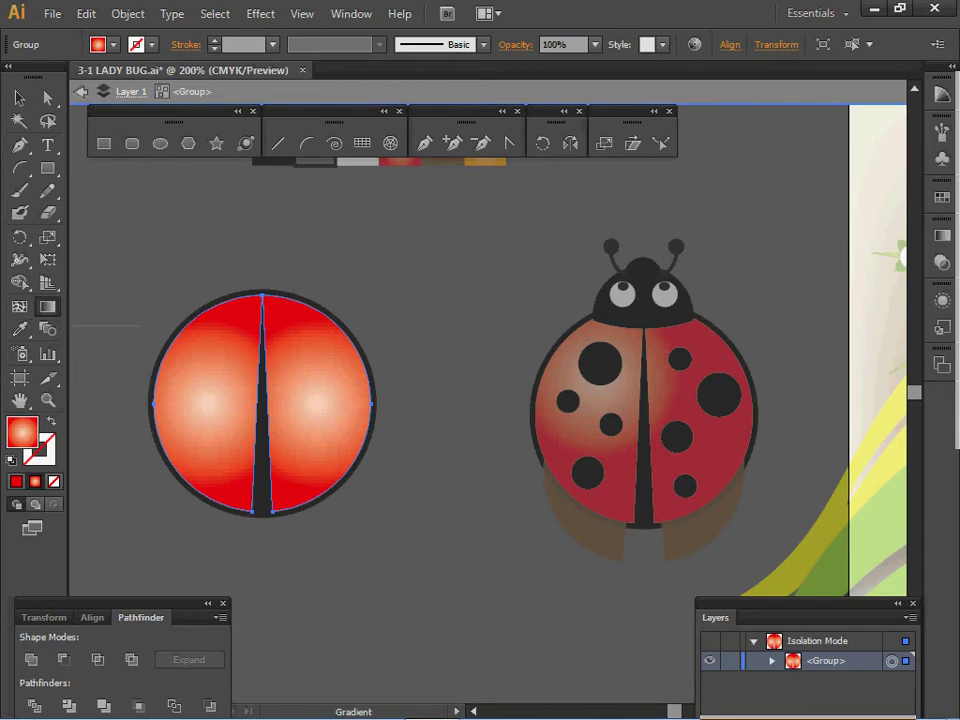
pyautogui.moveTo(225, 359)
pyautogui.mouseDown()
pyautogui.moveTo(308, 359)
pyautogui.moveTo(299, 359)
pyautogui.mouseUp()
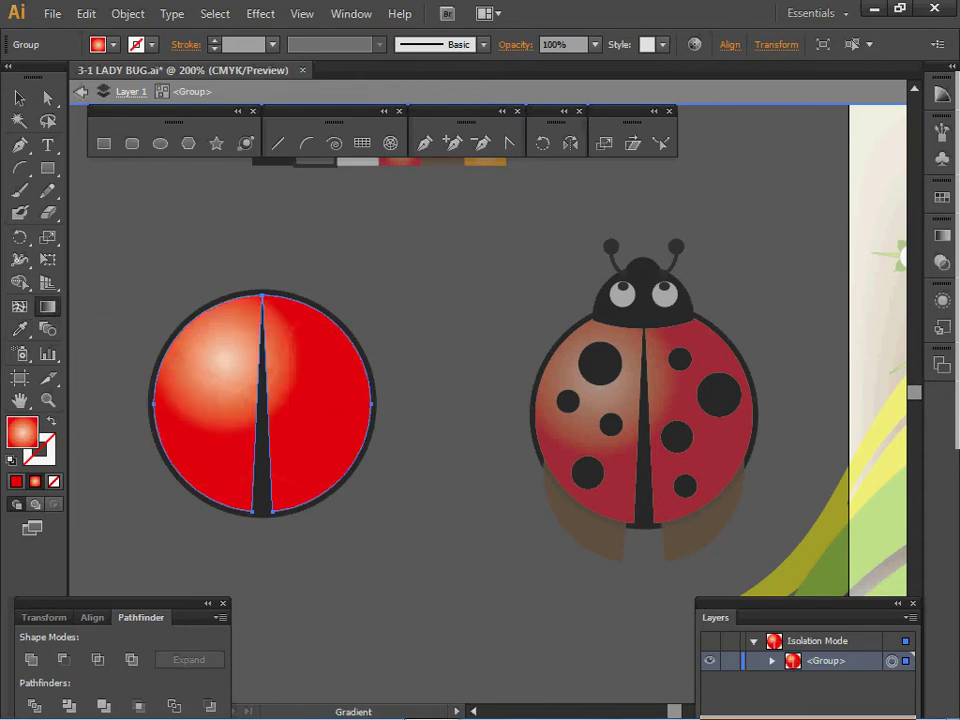
pyautogui.press('v')
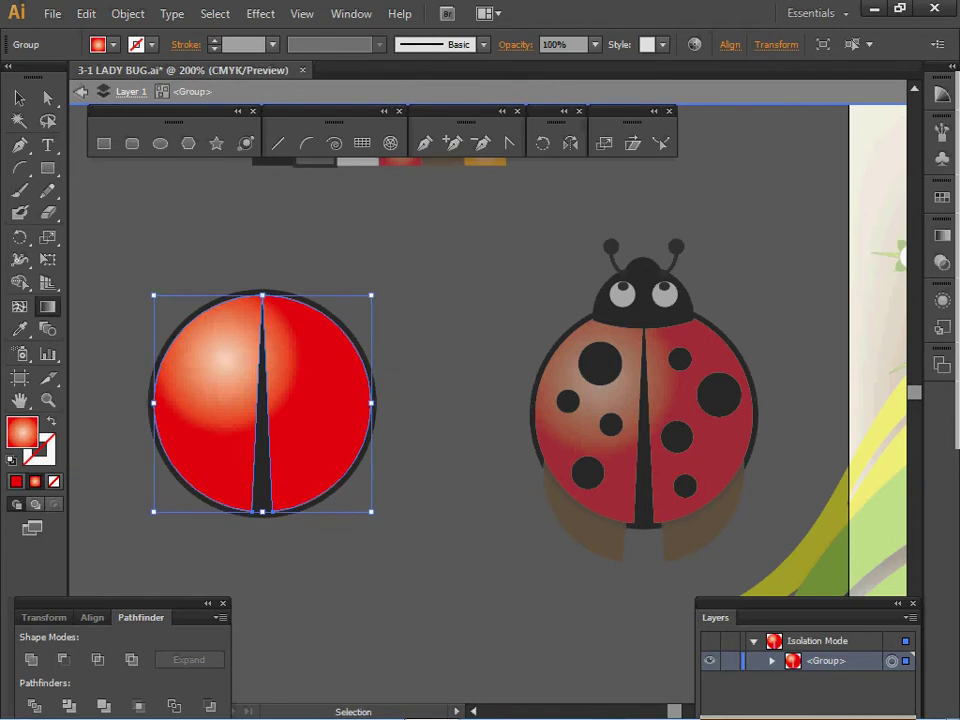
pyautogui.press('Escape')
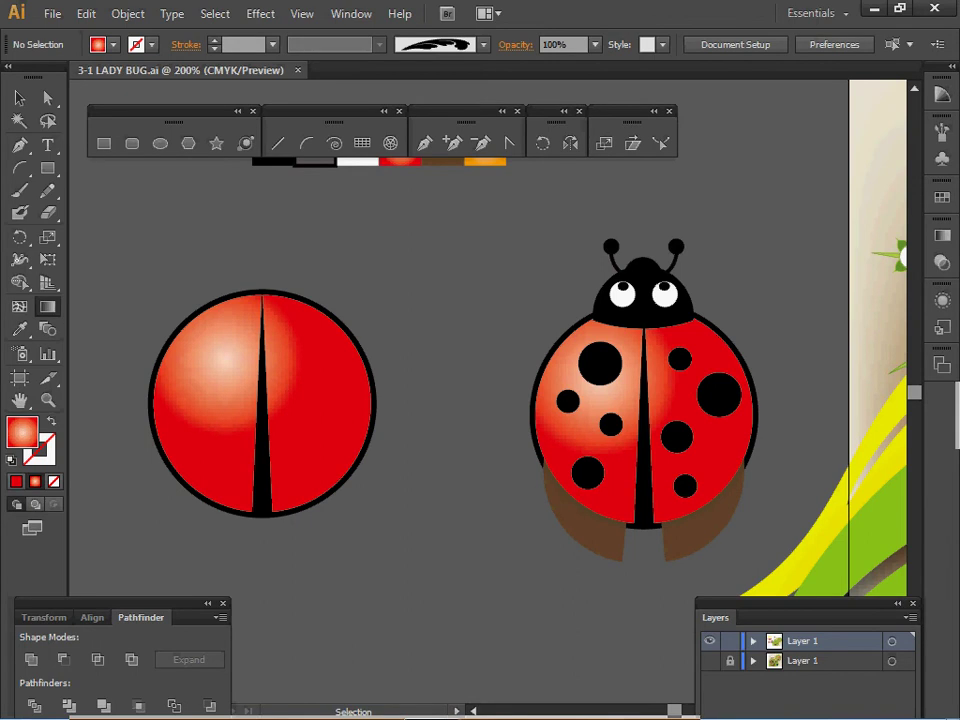
# Isolate the wing group and make an 85% uniformly scaled copy of the left wing half.
pyautogui.doubleClick(208, 420)
pyautogui.click(208, 420)
pyautogui.press('g')
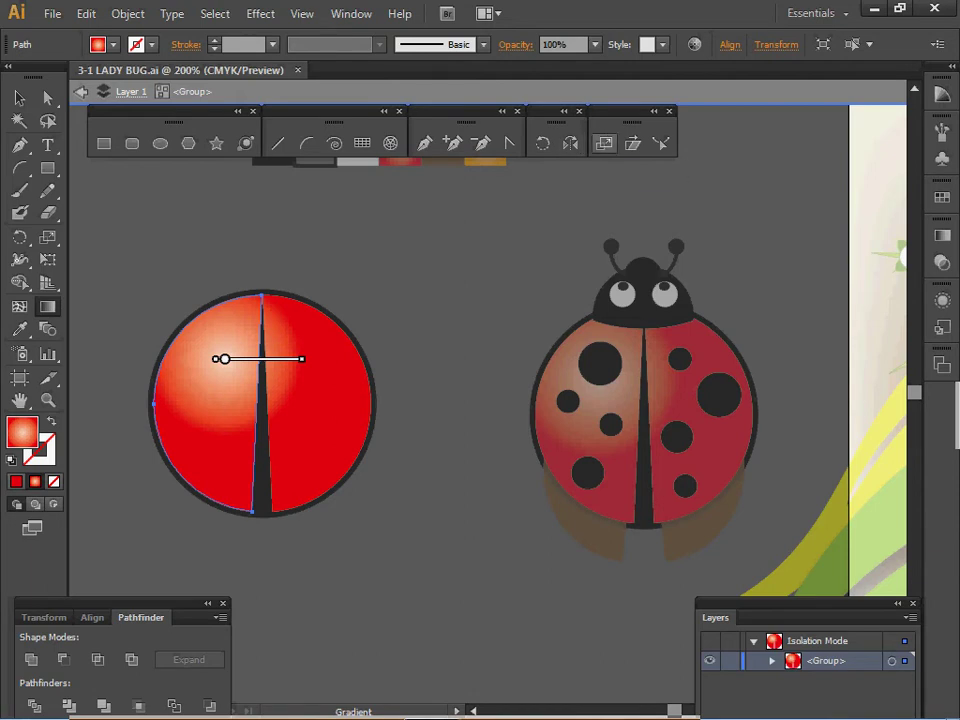
pyautogui.click(604, 143)
pyautogui.keyDown('alt'); pyautogui.click(207, 403); pyautogui.keyUp('alt')
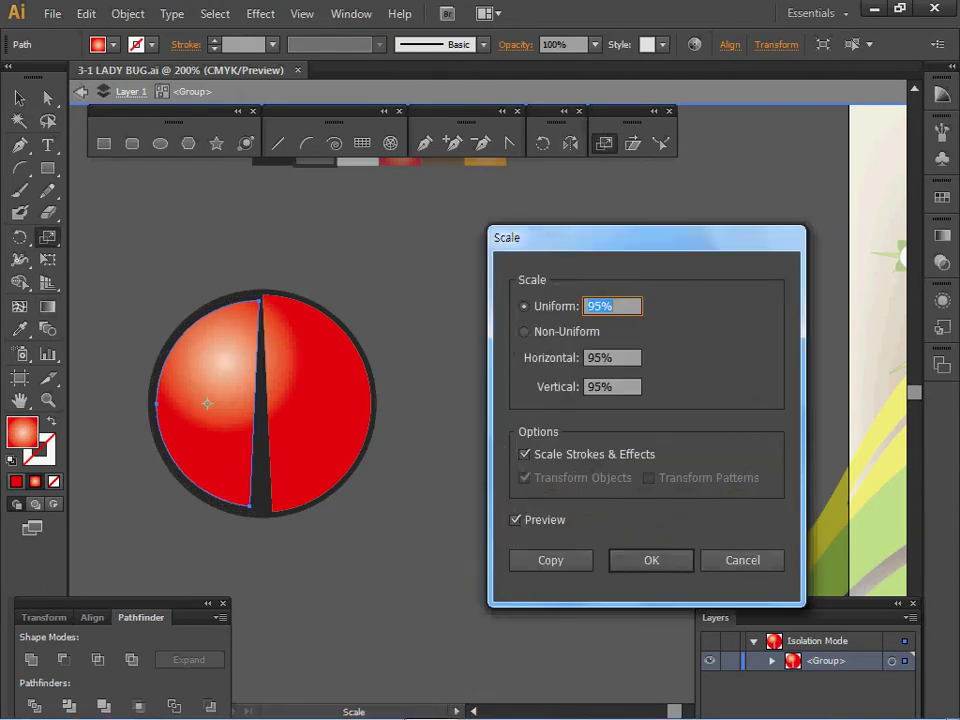
pyautogui.write('85')
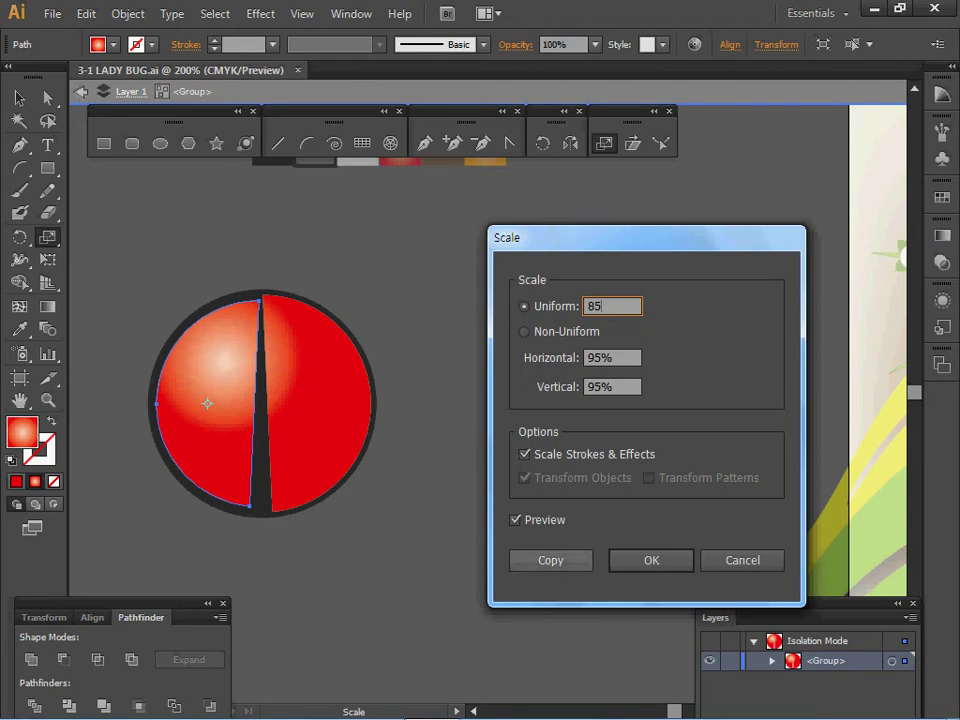
pyautogui.click(551, 560)
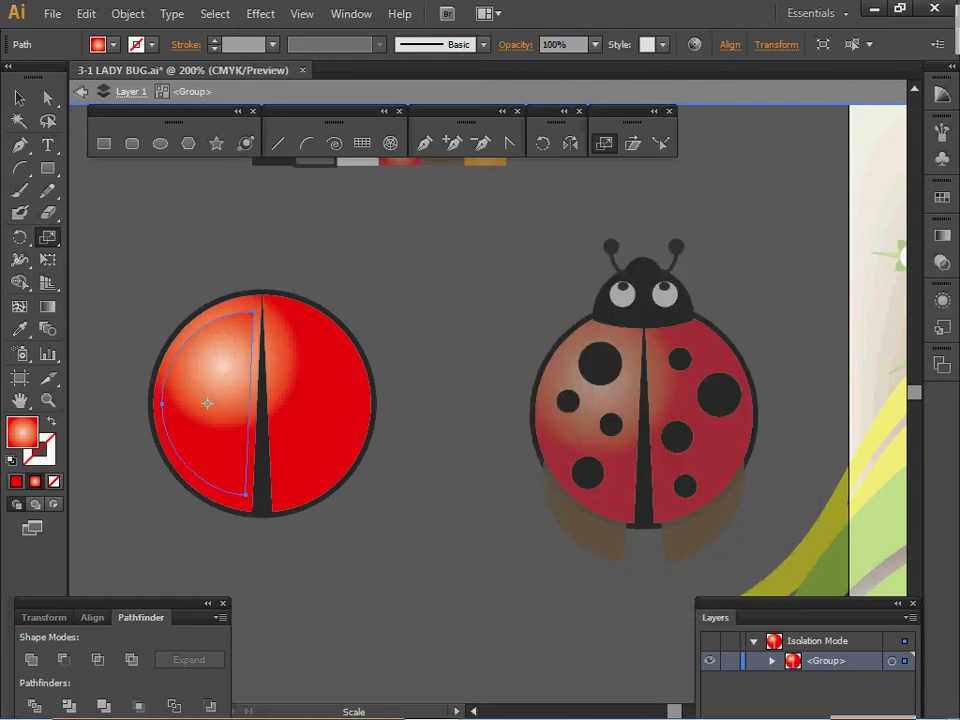
# Move the scaled wing copy 0 mm horizontally and 10 mm vertically.
pyautogui.doubleClick(48, 98)
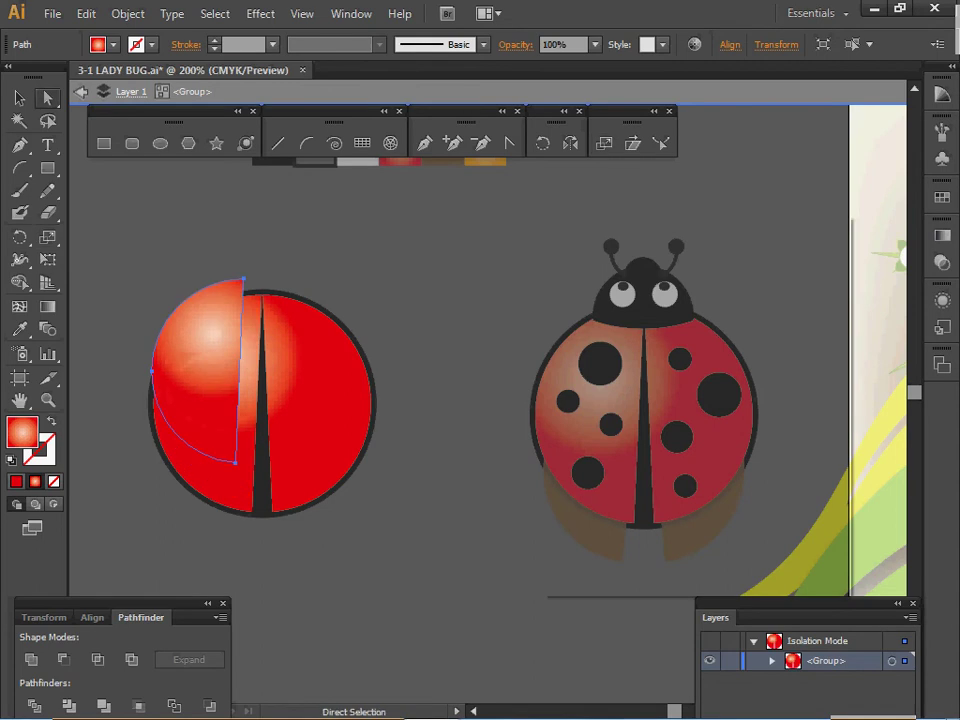
pyautogui.write('0')
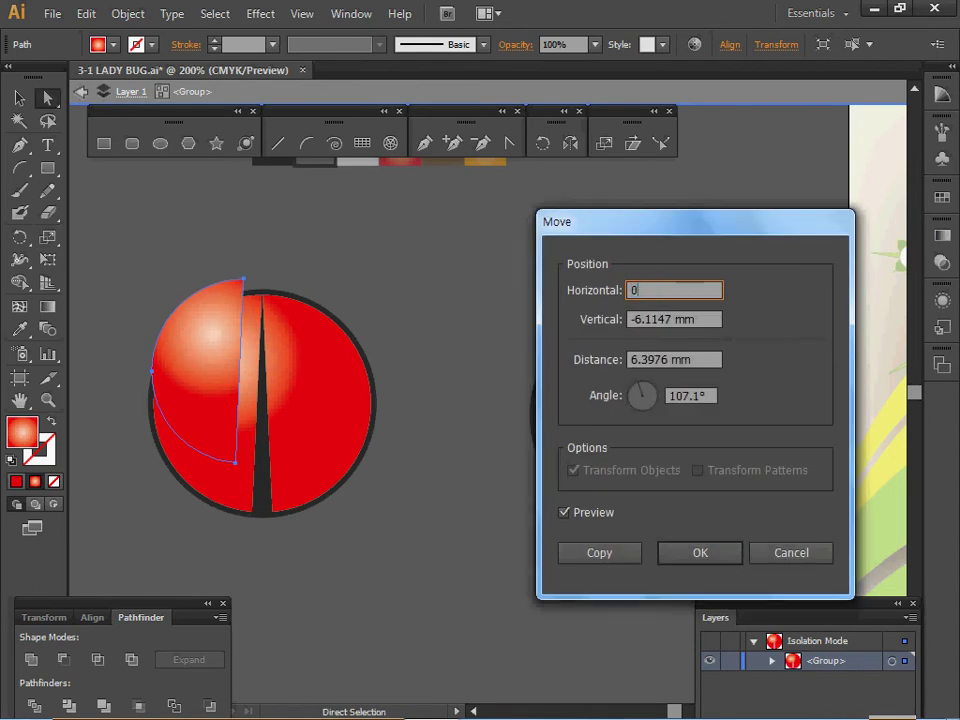
pyautogui.press('Tab')
pyautogui.write('10')
pyautogui.press('Tab')
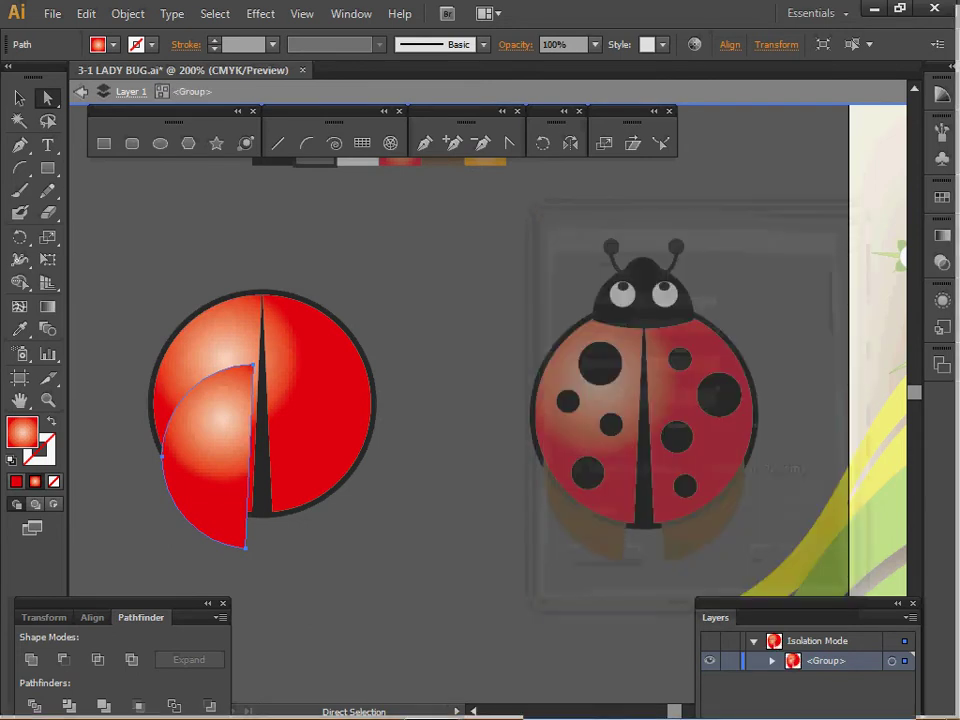
# Apply the reference under-wing's brown fill and 60% opacity to the shifted copy, and send it behind the red wing halves.
pyautogui.press('i')
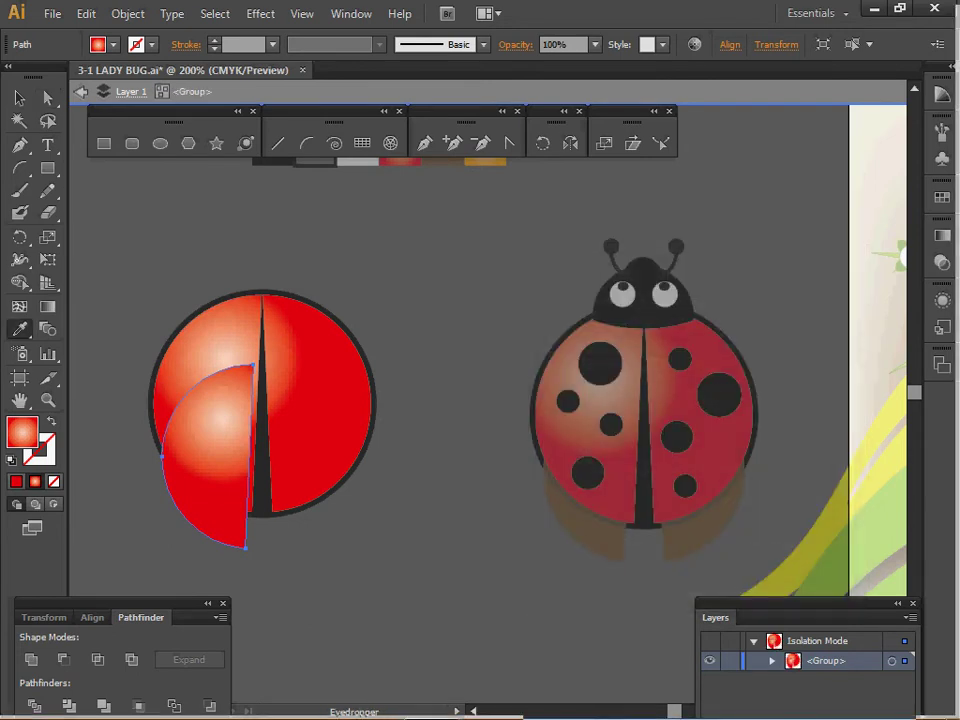
pyautogui.click(592, 534)
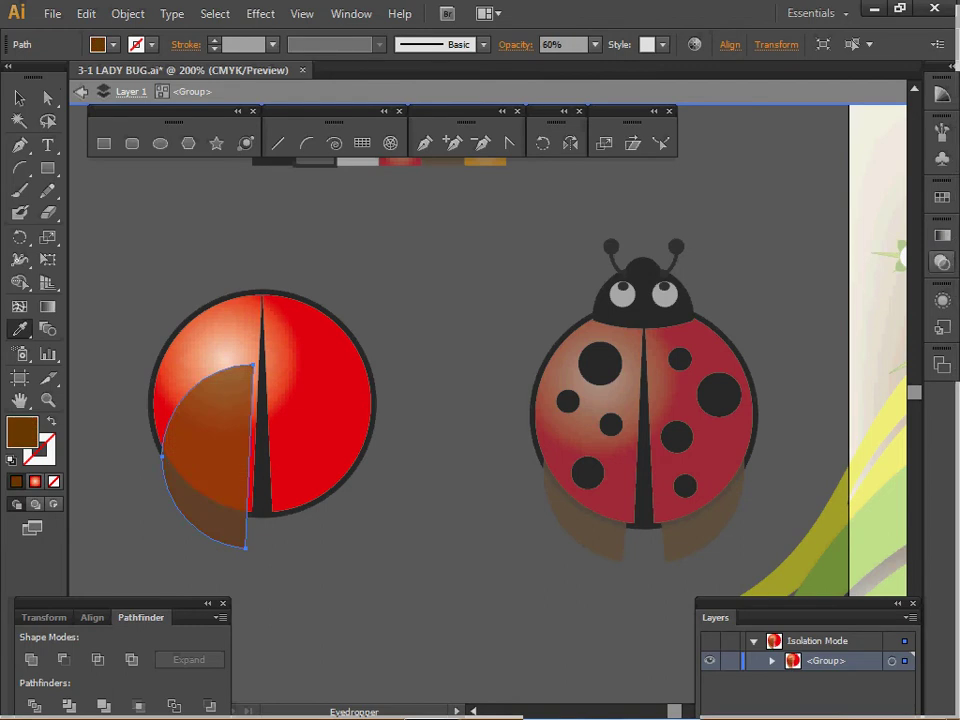
pyautogui.click(942, 262)
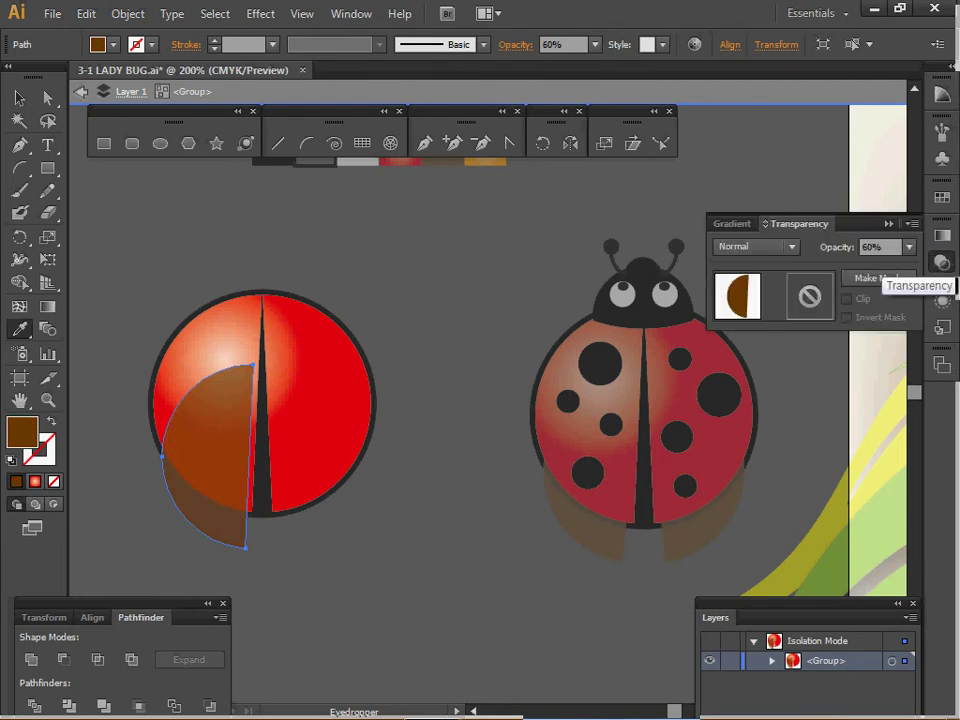
pyautogui.click(872, 247)
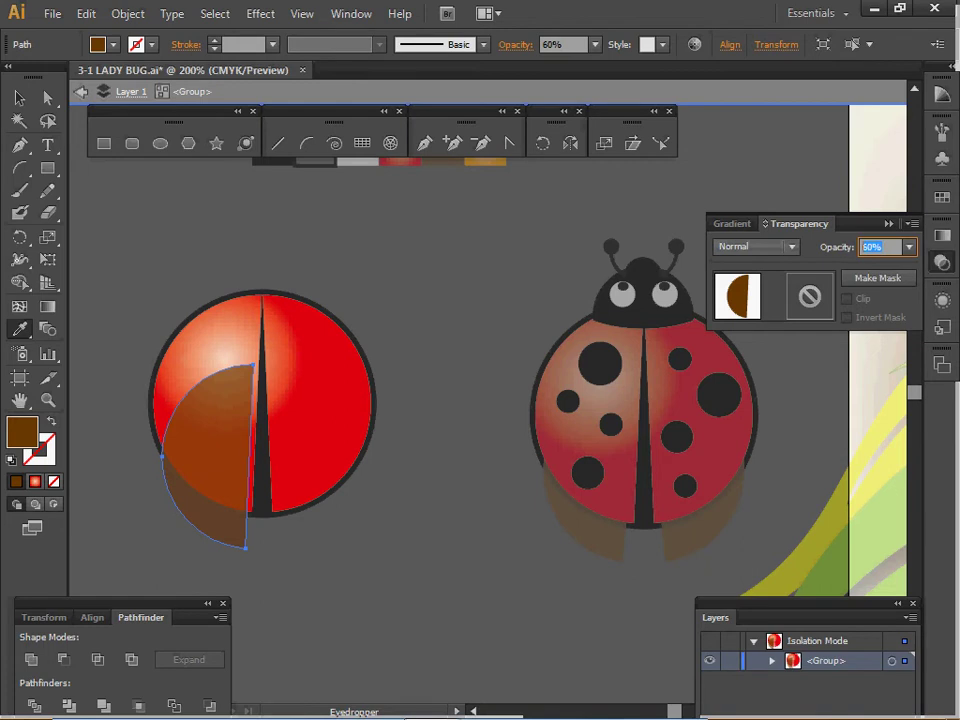
pyautogui.press('Return')
pyautogui.hotkey('ctrl', 'shift', '[')
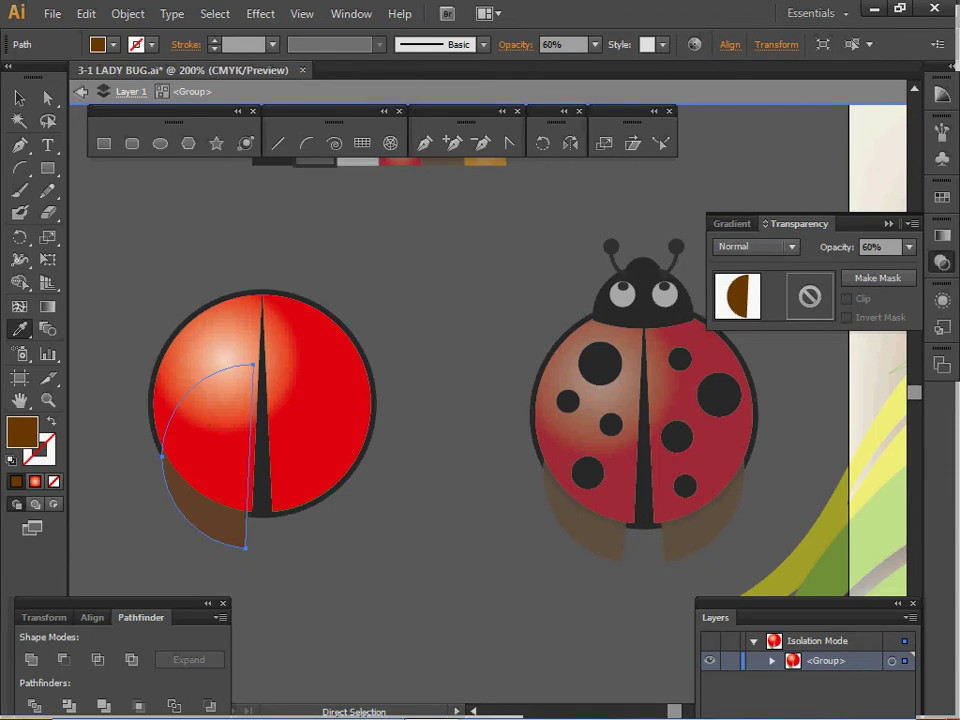
pyautogui.press('Escape')
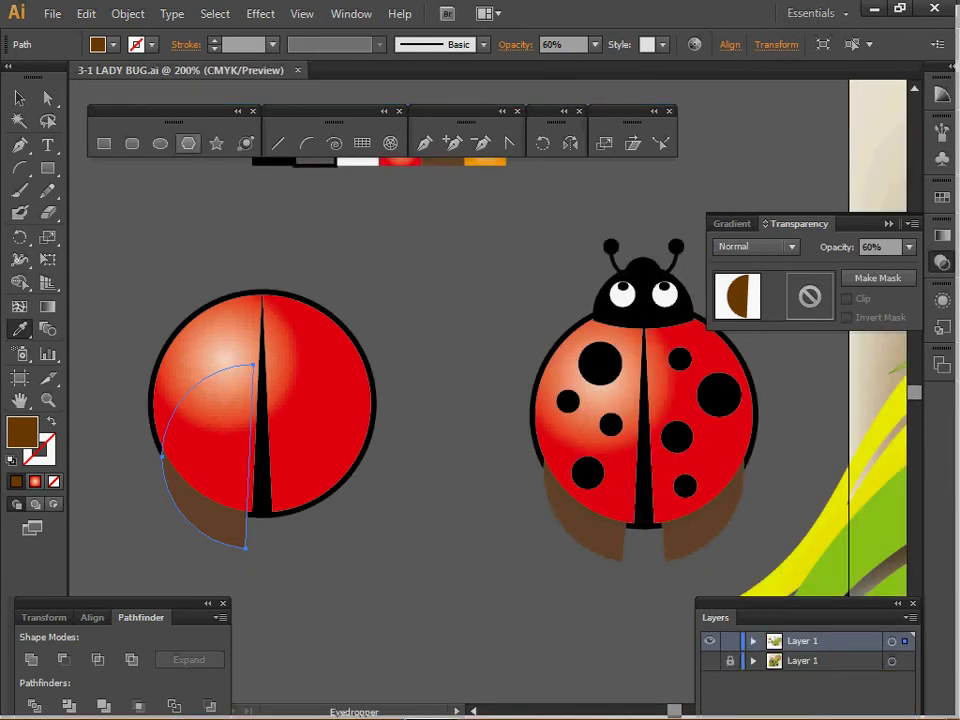
# Reflect a copy of the brown under-wing across a vertical axis through the wedge's upper tip, and save the file.
pyautogui.press('o')
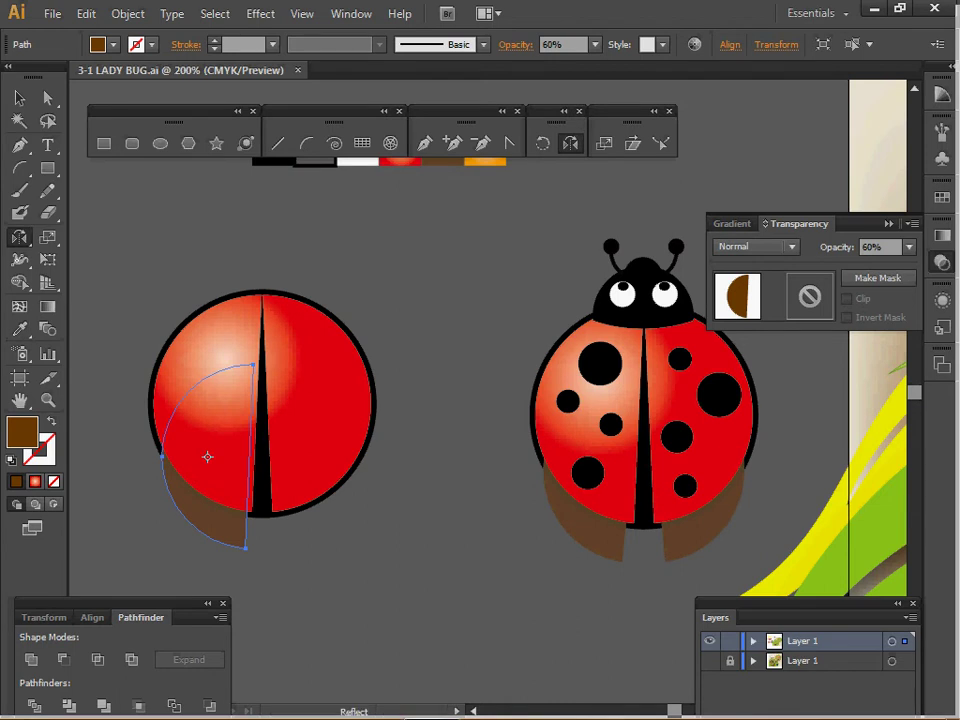
pyautogui.press('v')
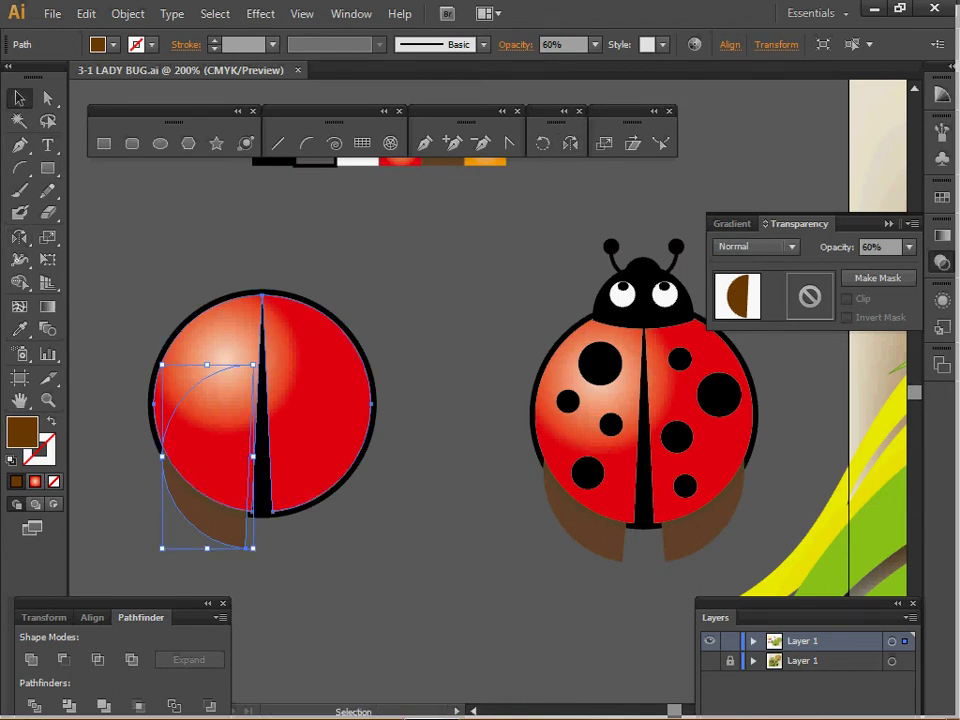
pyautogui.doubleClick(212, 476)
pyautogui.click(207, 518)
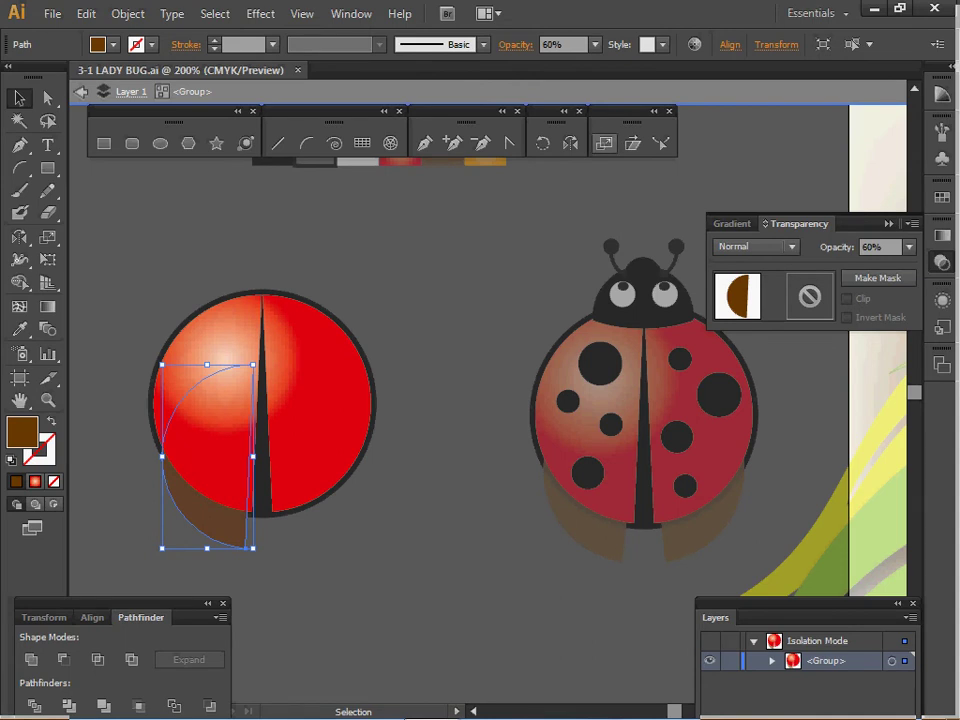
pyautogui.click(570, 143)
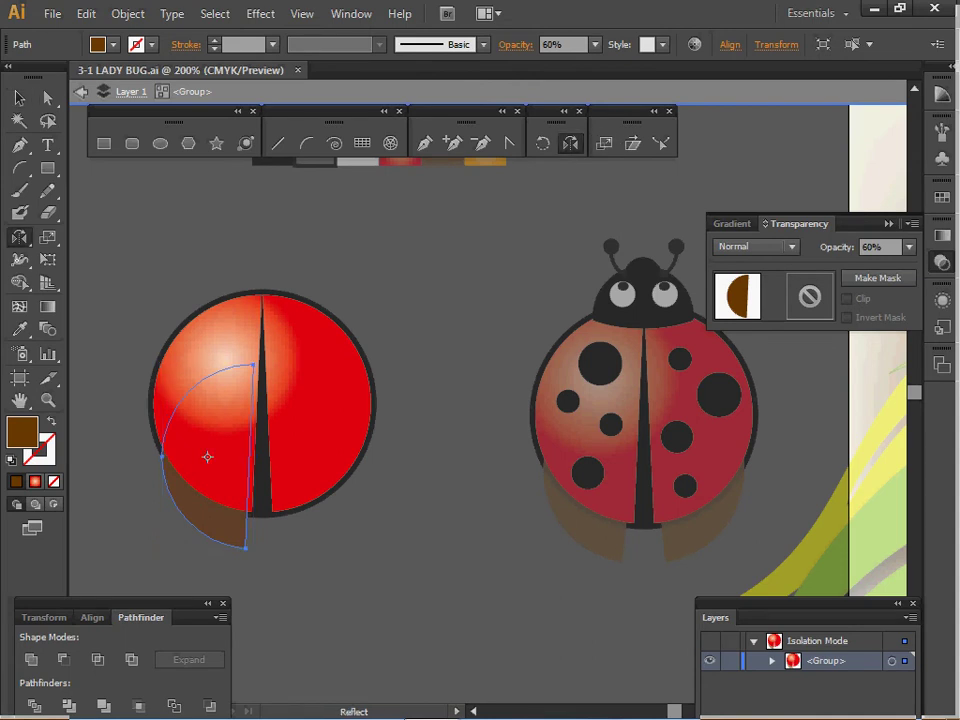
pyautogui.keyDown('alt'); pyautogui.click(262, 296); pyautogui.keyUp('alt')
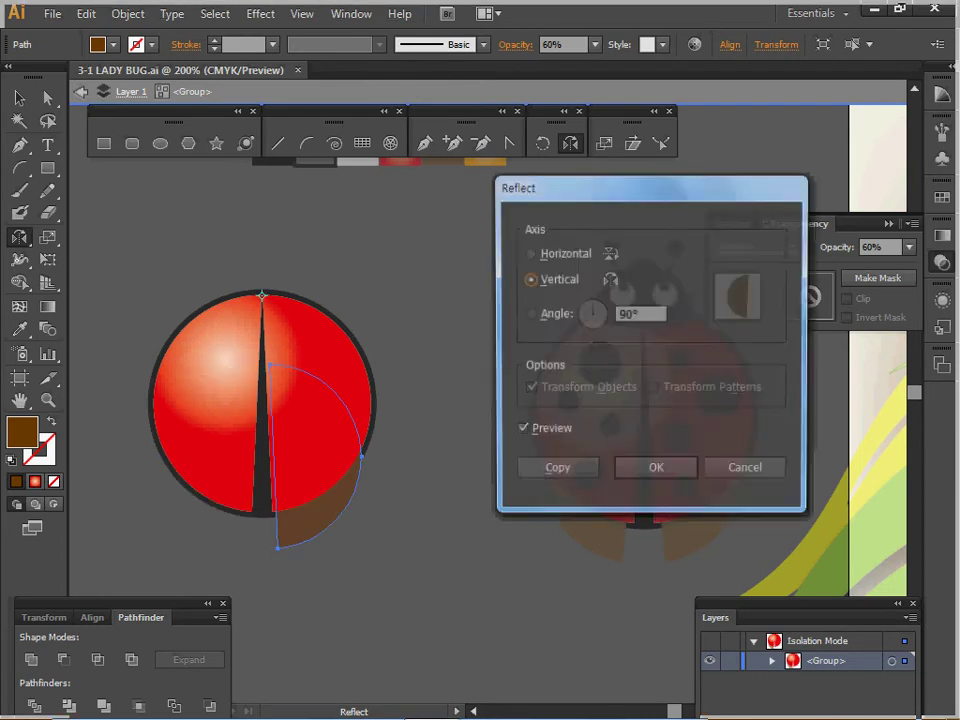
pyautogui.click(555, 471)
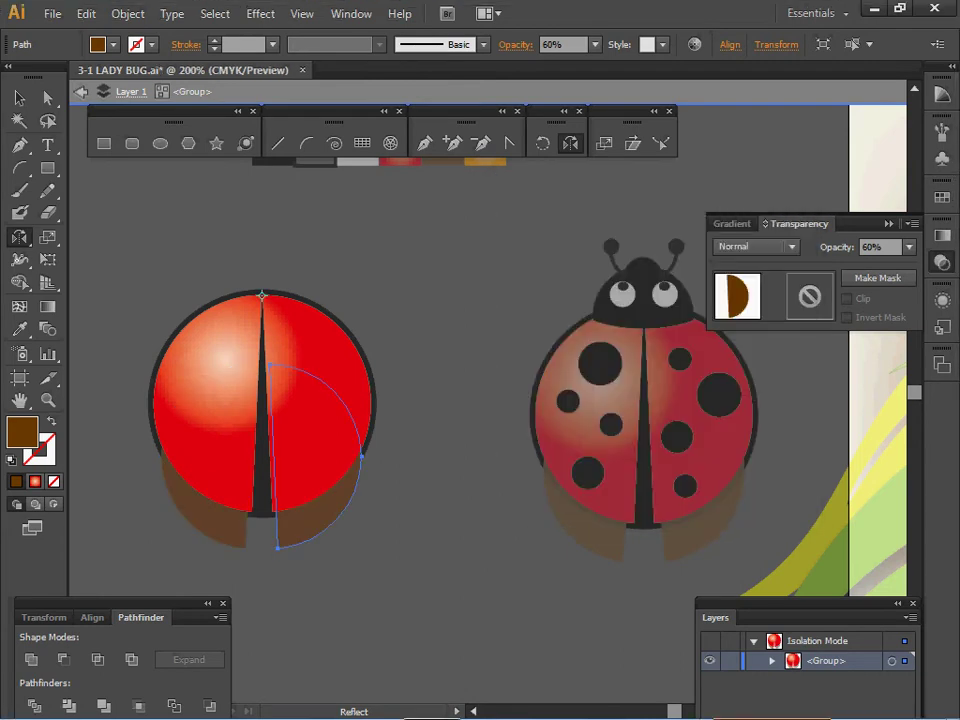
pyautogui.press('v')
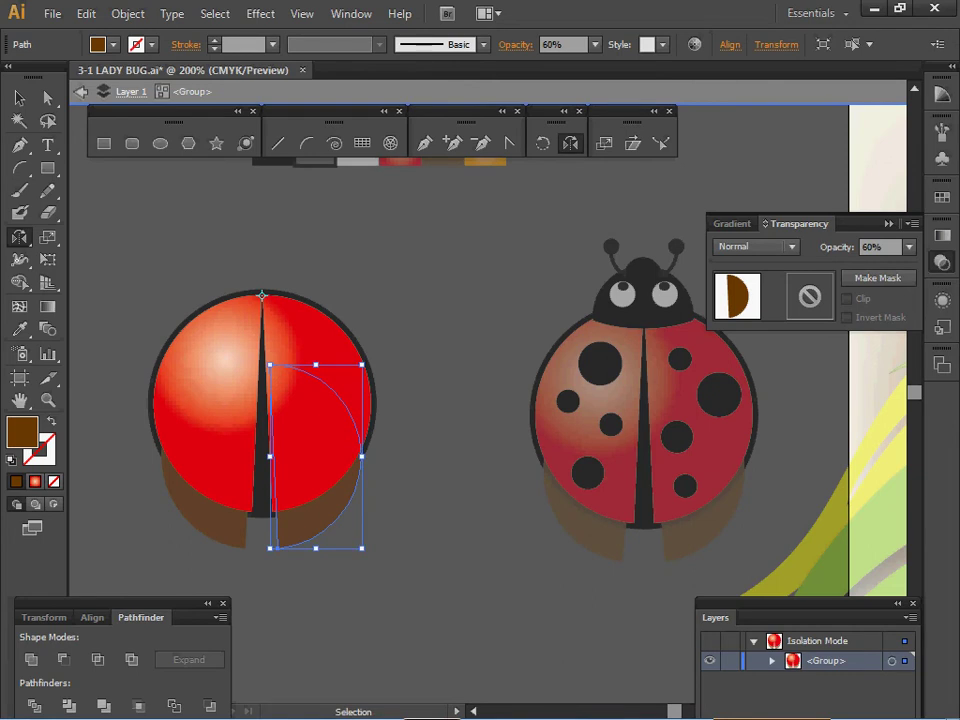
pyautogui.hotkey('ctrl', 's')
pyautogui.hotkey('ctrl', 'shift', 'a')
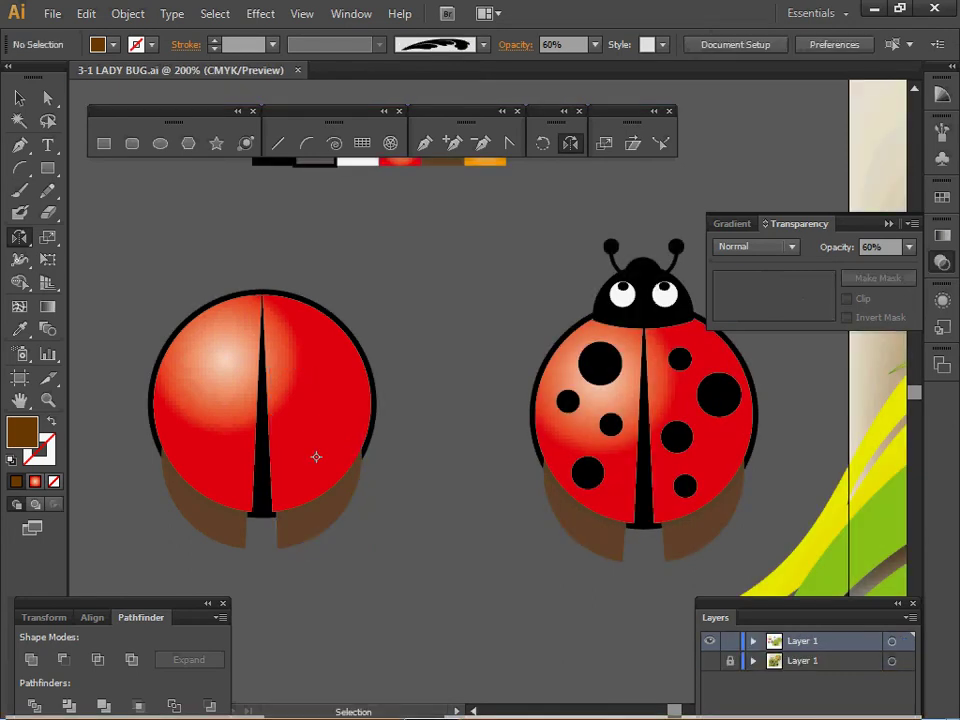
# Pick up the outlined swatch's style, no fill with a 2 pt black stroke, as the current drawing attributes.
pyautogui.press('space')
pyautogui.moveTo(460, 300); pyautogui.dragTo(451, 338)
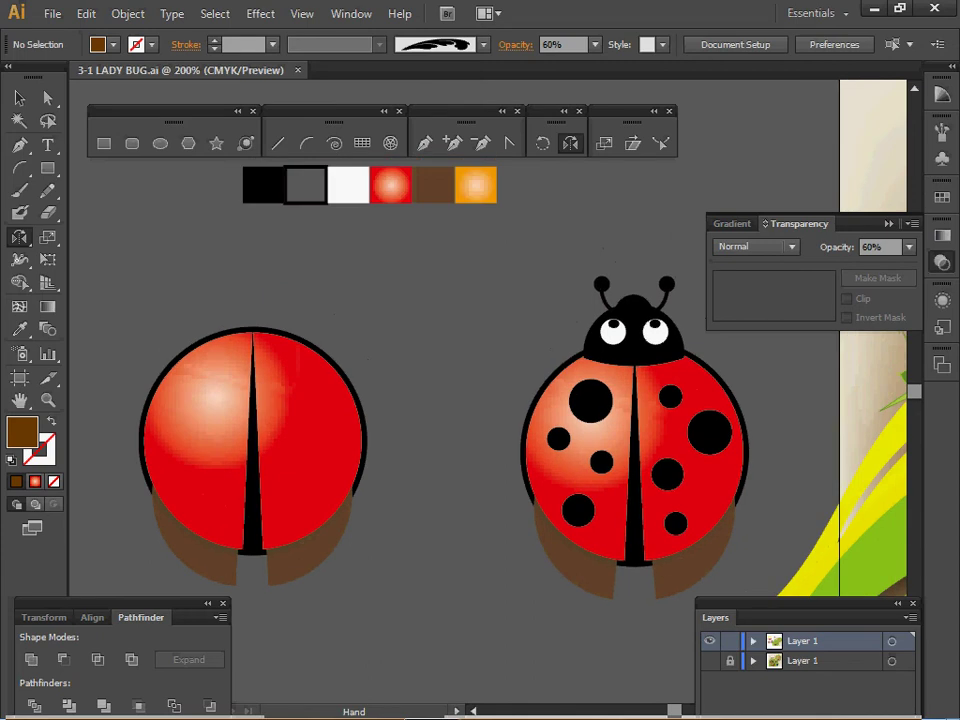
pyautogui.hotkey('ctrl', 'space')
pyautogui.click(942, 262)
pyautogui.press('space')
pyautogui.moveTo(560, 300); pyautogui.dragTo(596, 302)
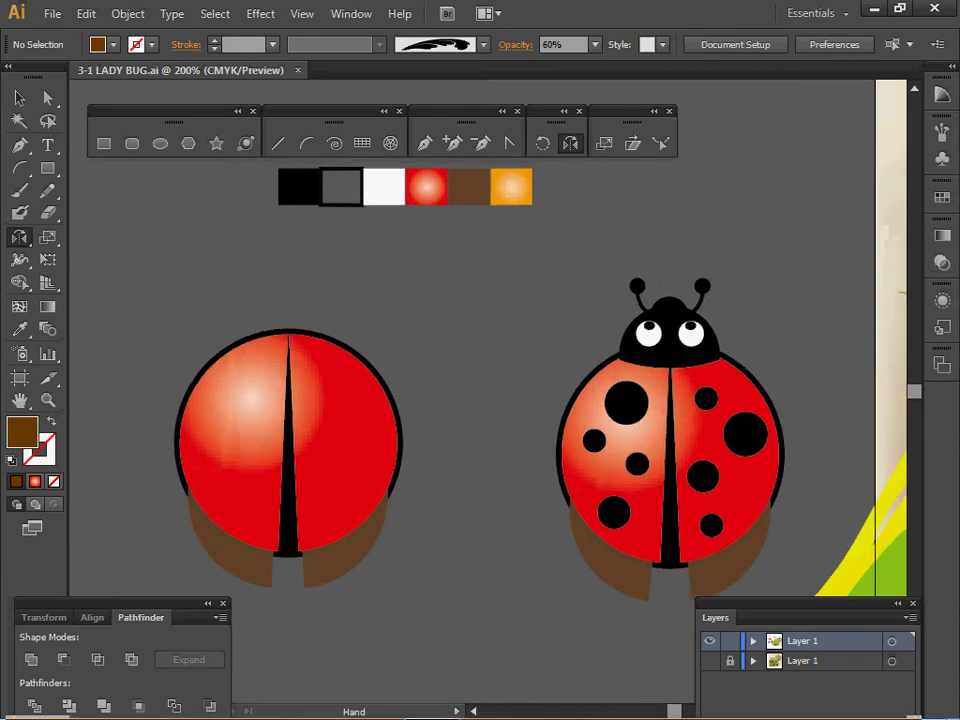
pyautogui.keyDown('ctrl'); pyautogui.click(299, 188); pyautogui.keyUp('ctrl')
pyautogui.hotkey('ctrl', 'shift', 'a')
pyautogui.moveTo(350, 222); pyautogui.dragTo(322, 195)
pyautogui.hotkey('ctrl', 'shift', 'a')
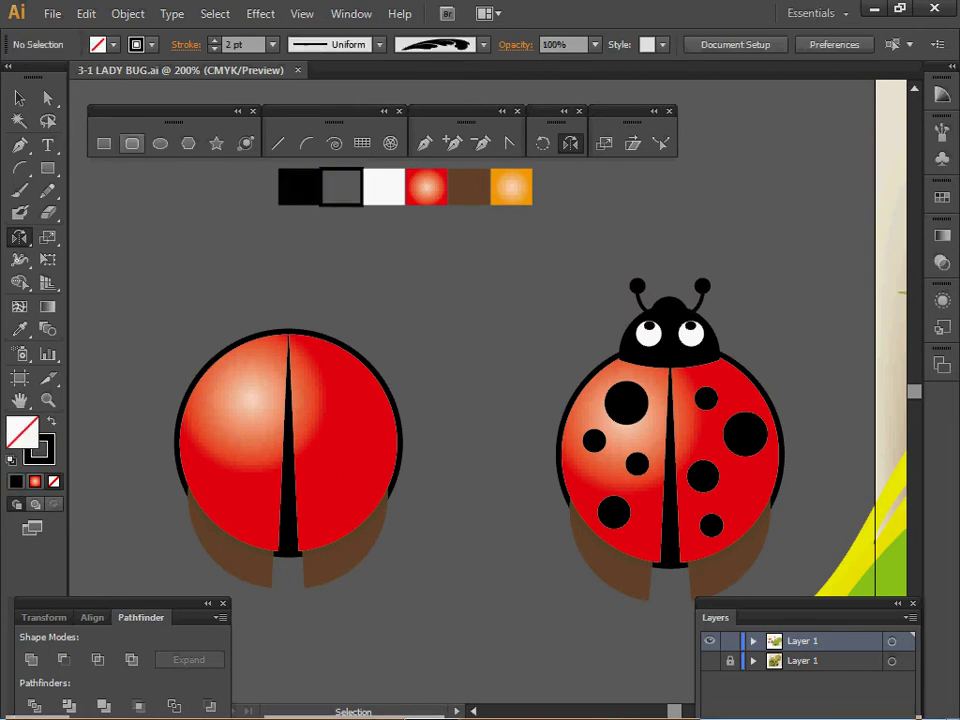
# Draw a circle centred on the black wedge's upper tip, overlapping the top of the ladybug's body.
pyautogui.press('l')
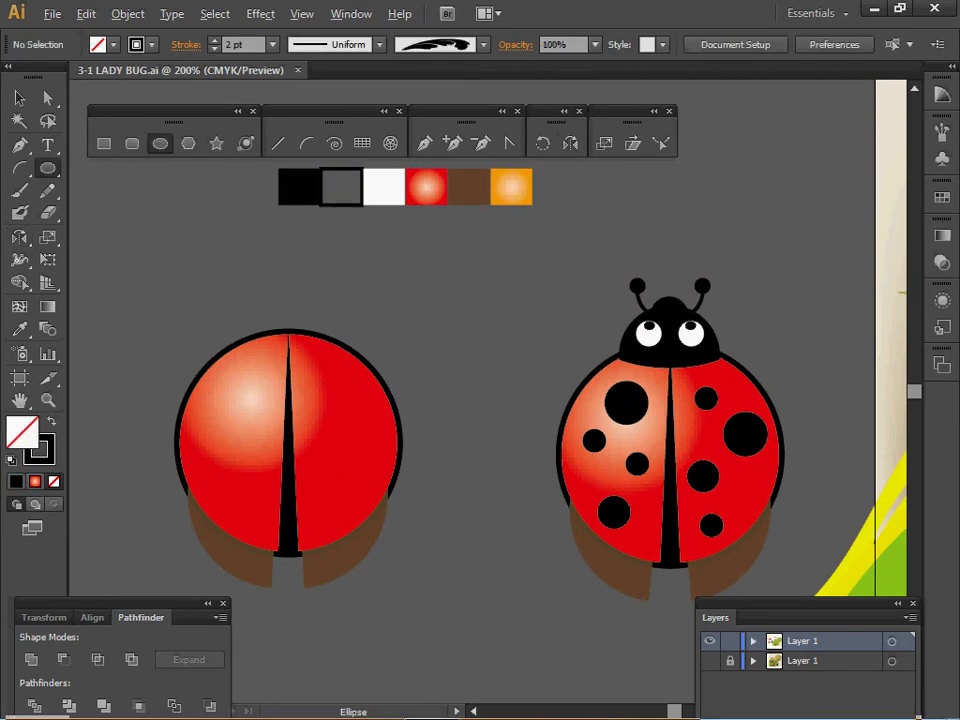
pyautogui.moveTo(288, 345); pyautogui.dragTo(336, 389)
pyautogui.moveTo(335, 390); pyautogui.dragTo(335, 390)
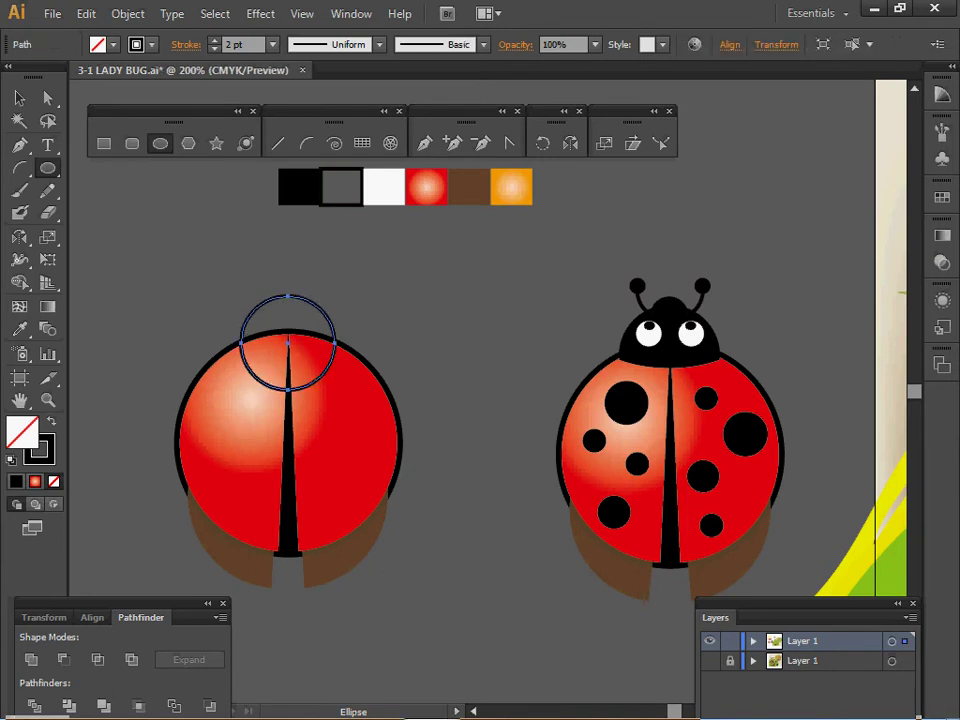
# Draw a wide ellipse covering the circle's upper half, and intersect the two shapes into a dome-shaped head.
pyautogui.moveTo(148, 195)
pyautogui.mouseDown()
pyautogui.moveTo(358, 322)
pyautogui.moveTo(364, 340)
pyautogui.moveTo(437, 348)
pyautogui.moveTo(429, 340)
pyautogui.mouseUp()
pyautogui.press('v')
pyautogui.moveTo(120, 257); pyautogui.dragTo(285, 311)
pyautogui.click(93, 618)
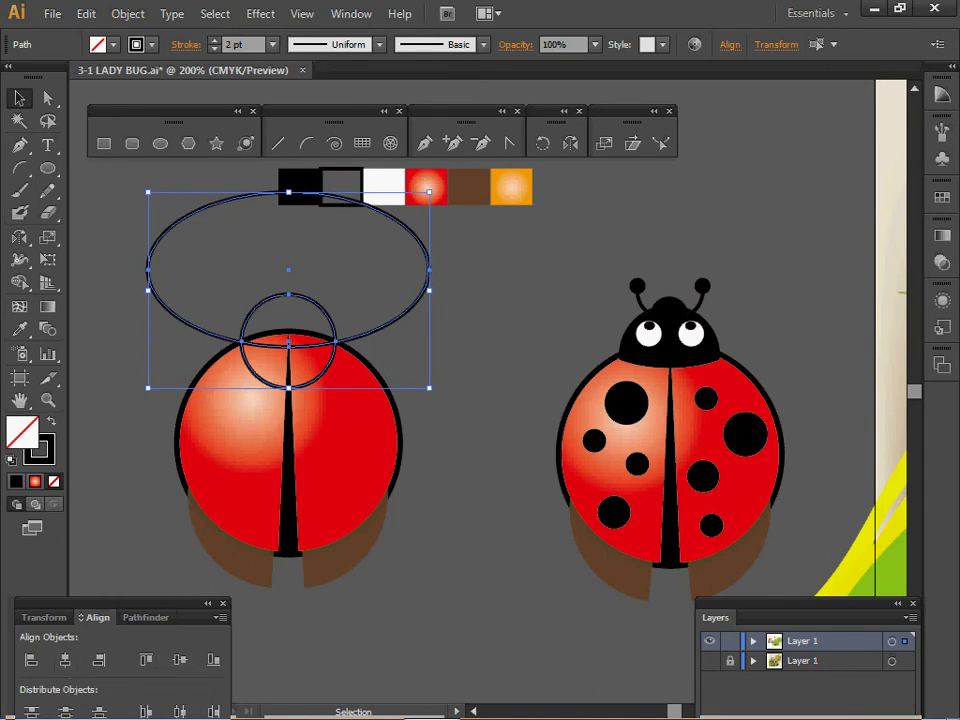
pyautogui.hotkey('ctrl', 'shift', 'F9')
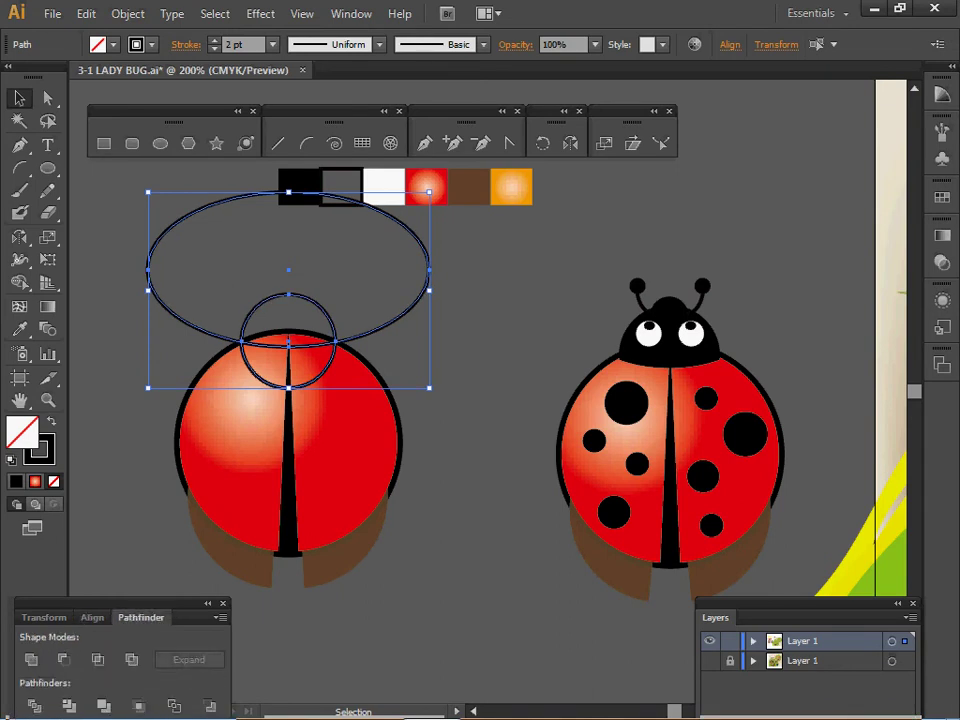
pyautogui.click(98, 659)
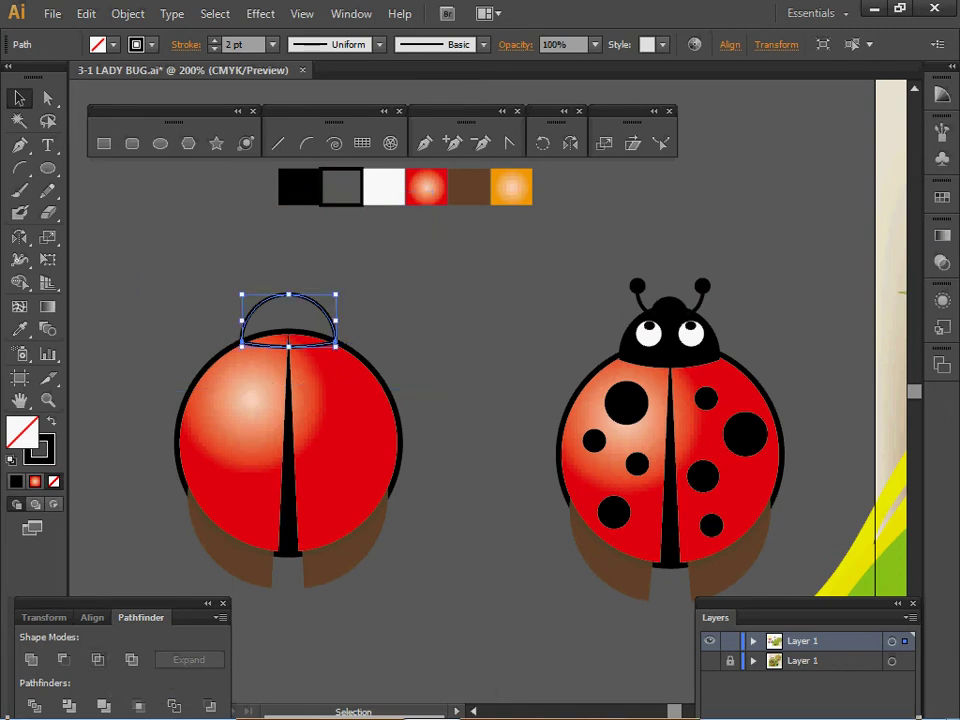
# Apply the black swatch's solid fill without stroke to the dome-shaped head, and deselect it.
pyautogui.press('i')
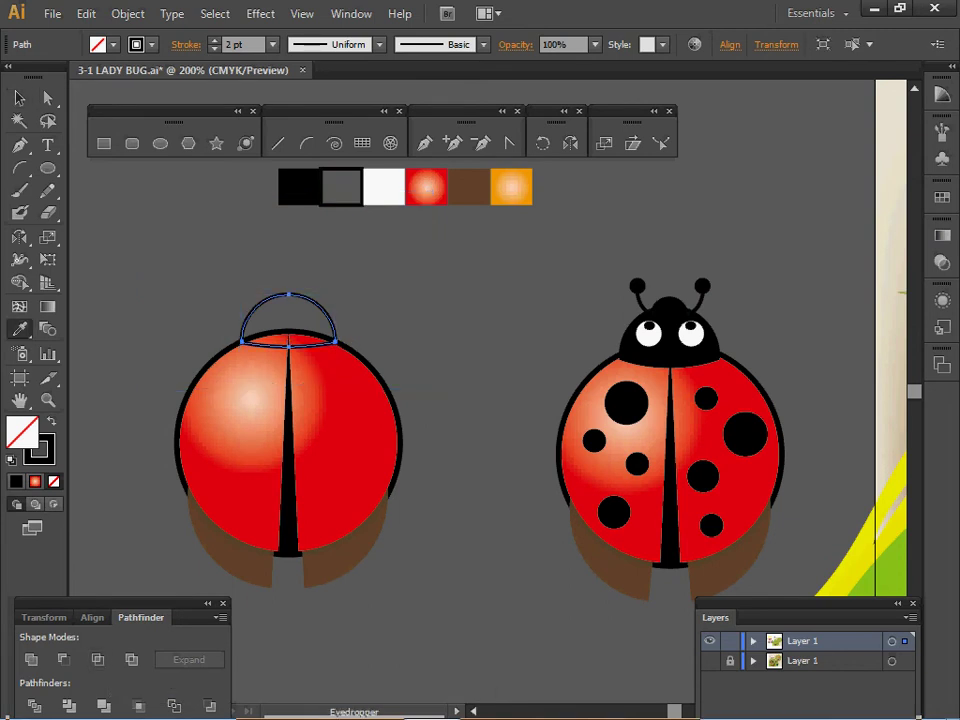
pyautogui.click(298, 187)
pyautogui.hotkey('ctrl', 'shift', 'a')
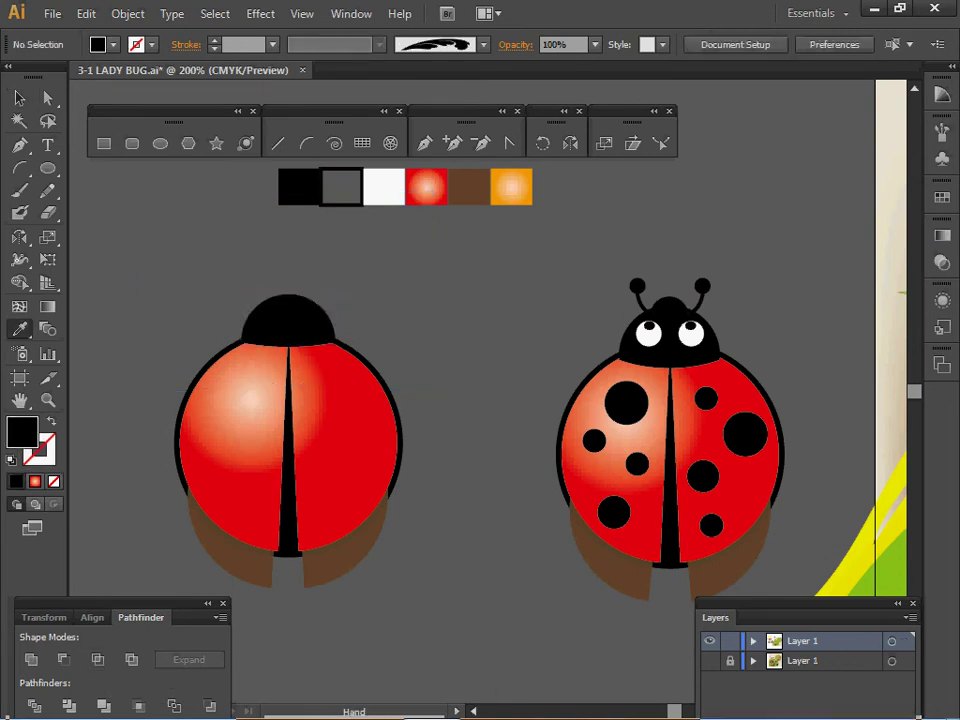
pyautogui.moveTo(400, 300); pyautogui.dragTo(413, 322)
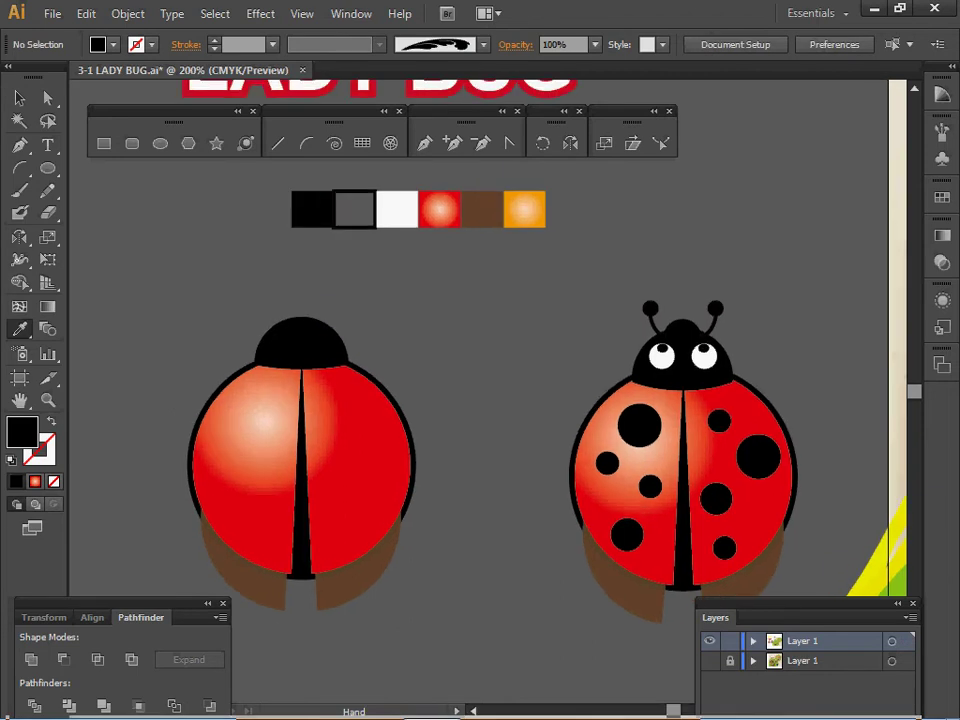
# Draw a small black ellipse on the top centre of the head so it bulges above the dome.
pyautogui.hotkey('ctrl', 'space')
pyautogui.press('space')
pyautogui.hotkey('ctrl', 'space')
pyautogui.click(322, 367)
pyautogui.press('space')
pyautogui.moveTo(322, 367); pyautogui.dragTo(136, 318)
pyautogui.click(160, 143)
pyautogui.moveTo(246, 254); pyautogui.dragTo(271, 275)
pyautogui.keyDown('ctrl'); pyautogui.click(330, 245); pyautogui.keyUp('ctrl')
pyautogui.keyDown('ctrl'); pyautogui.click(330, 245); pyautogui.keyUp('ctrl')
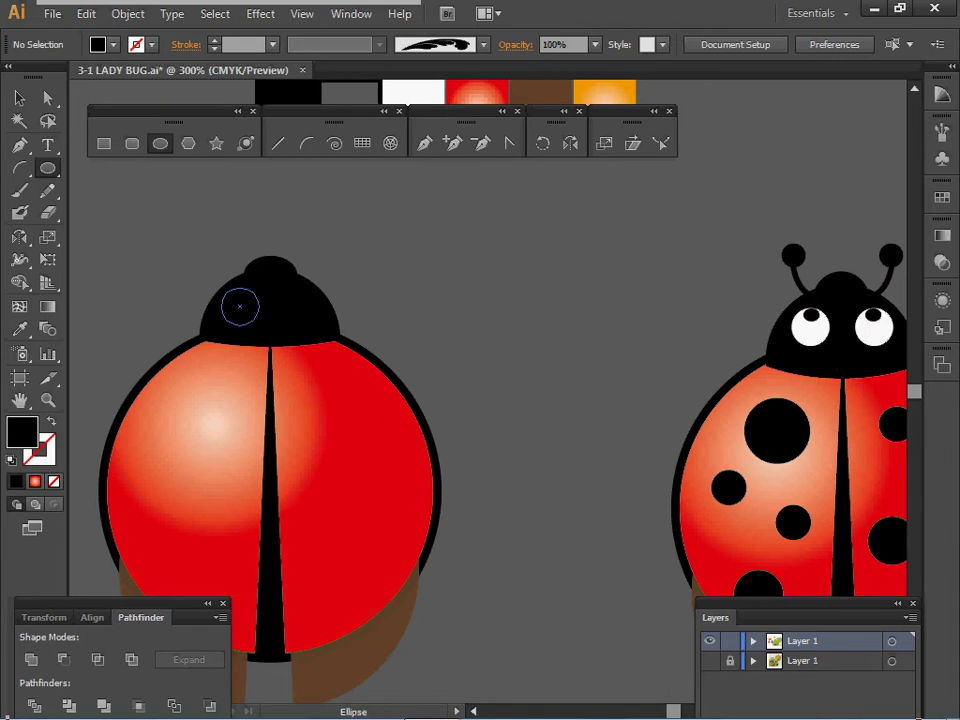
# Draw a small circle on the left half of the head as an eye, with white fill and no stroke.
pyautogui.moveTo(256, 323); pyautogui.dragTo(256, 323)
pyautogui.press('d')
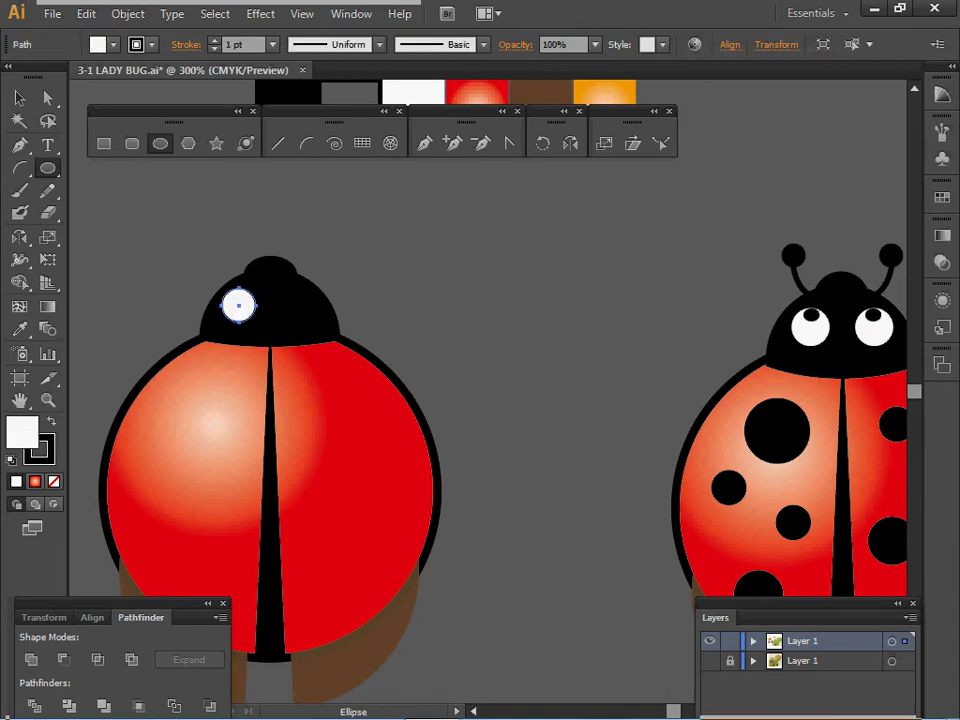
pyautogui.press('x')
pyautogui.press('/')
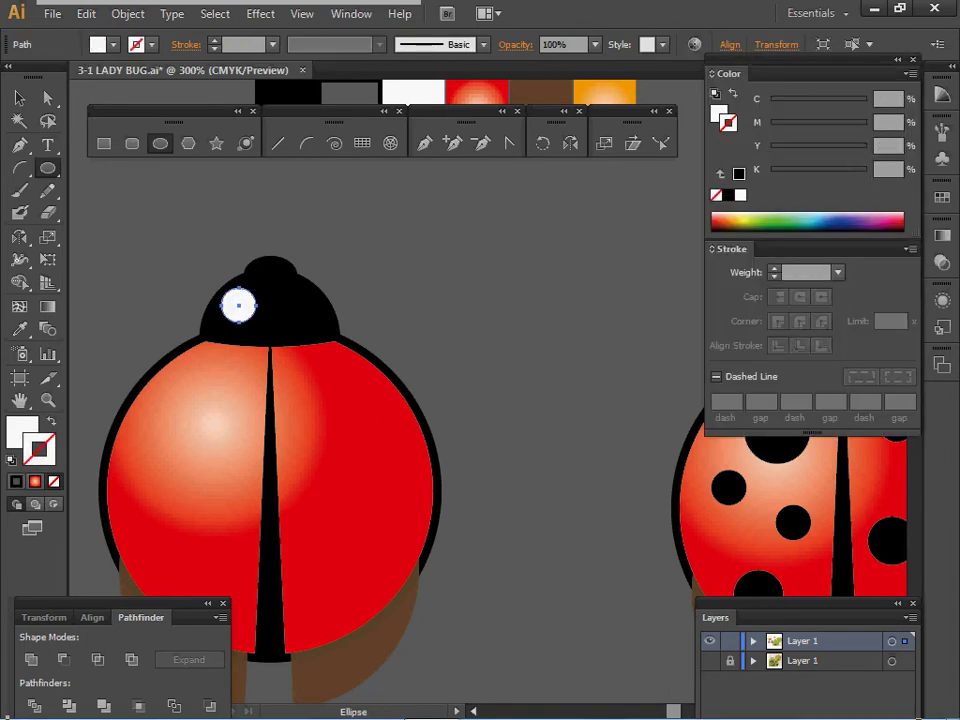
pyautogui.moveTo(240, 295); pyautogui.dragTo(248, 303)
pyautogui.hotkey('ctrl', 'z')
pyautogui.moveTo(574, 399)
pyautogui.mouseDown()
pyautogui.moveTo(525, 423)
pyautogui.moveTo(501, 388)
pyautogui.mouseUp()
pyautogui.keyDown('ctrl'); pyautogui.keyDown('alt'); pyautogui.click(525, 423); pyautogui.keyUp('alt'); pyautogui.keyUp('ctrl')
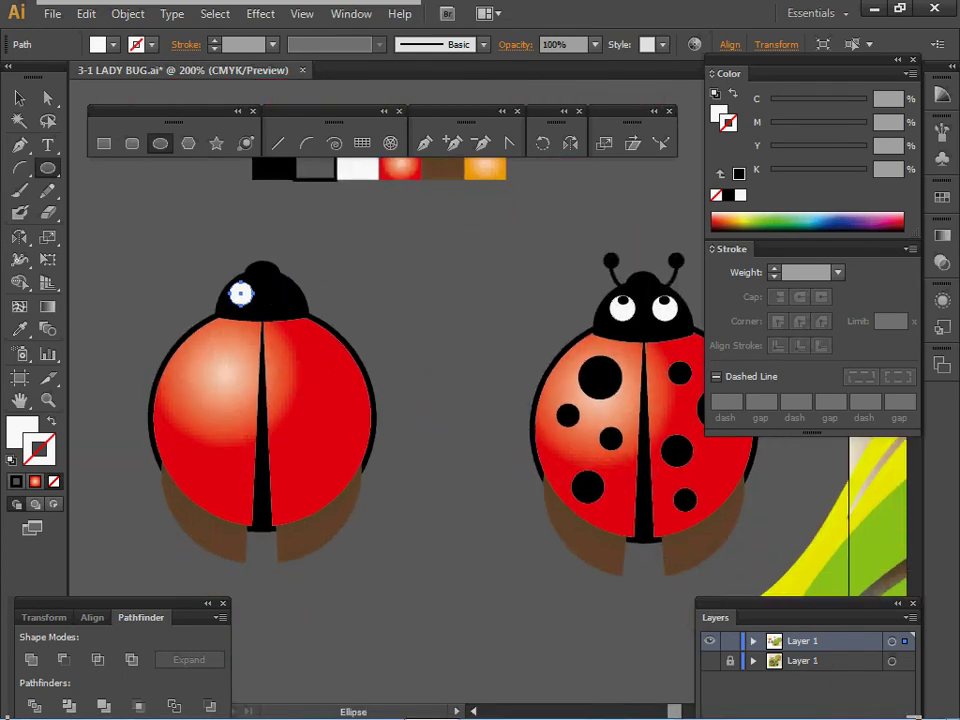
pyautogui.moveTo(242, 293); pyautogui.dragTo(248, 298)
# Draw a small pupil in the upper part of the white eye and fill it with black.
pyautogui.click(898, 60)
pyautogui.keyDown('ctrl'); pyautogui.click(254, 341); pyautogui.keyUp('ctrl')
pyautogui.keyDown('ctrl'); pyautogui.click(380, 369); pyautogui.keyUp('ctrl')
pyautogui.moveTo(784, 387); pyautogui.dragTo(173, 293)
pyautogui.keyDown('ctrl'); pyautogui.keyDown('alt'); pyautogui.click(339, 344); pyautogui.keyUp('alt'); pyautogui.keyUp('ctrl')
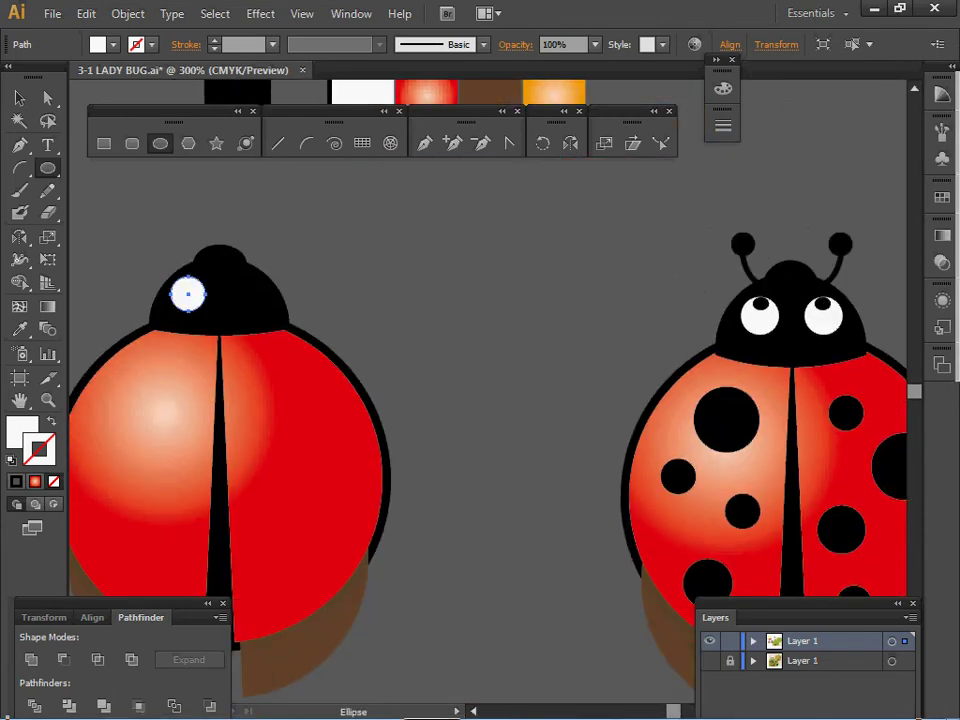
pyautogui.moveTo(181, 277); pyautogui.dragTo(194, 290)
pyautogui.press('F6')
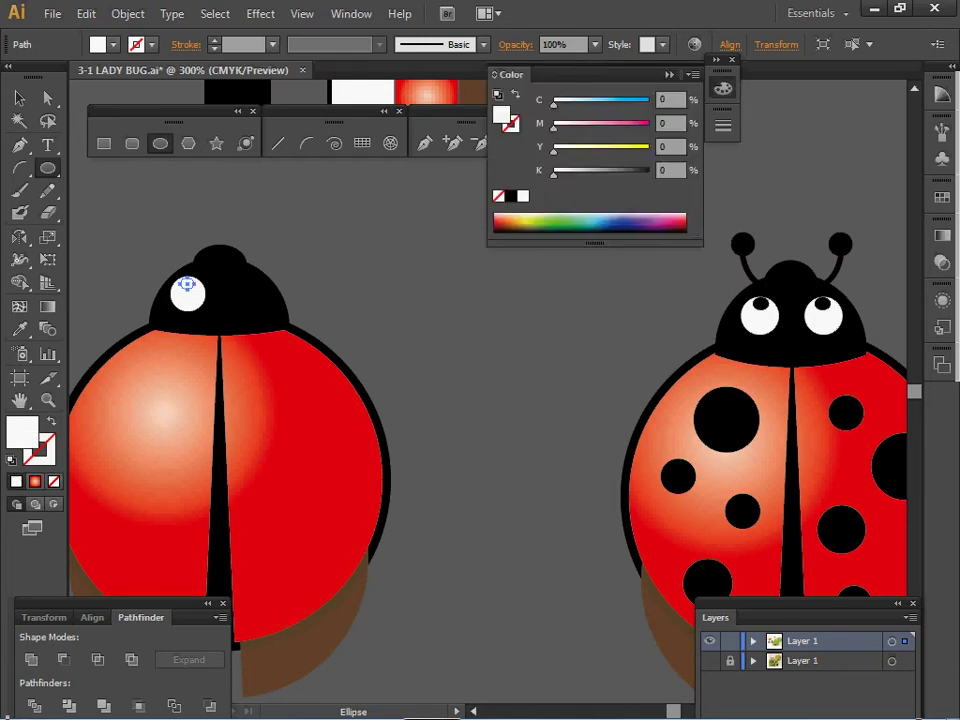
pyautogui.click(511, 196)
pyautogui.click(722, 88)
pyautogui.moveTo(186, 285); pyautogui.dragTo(216, 309)
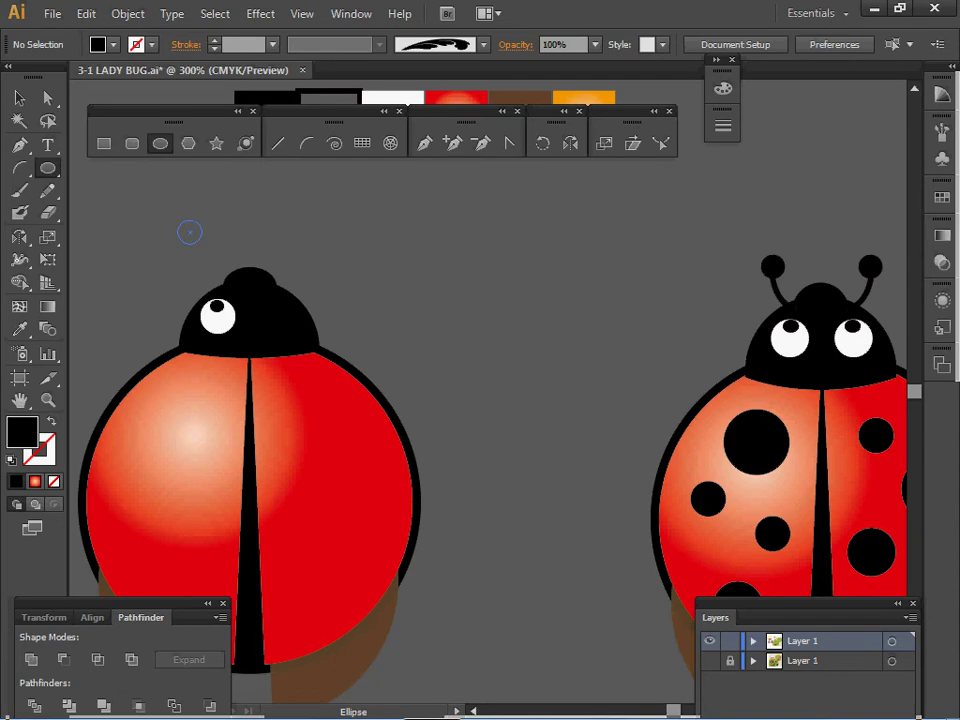
# Draw a small black circle above the left side of the head and a curved arc from it down to the head.
pyautogui.moveTo(190, 232); pyautogui.dragTo(206, 249)
pyautogui.hotkey('ctrl', 'shift', 'a')
pyautogui.click(307, 143)
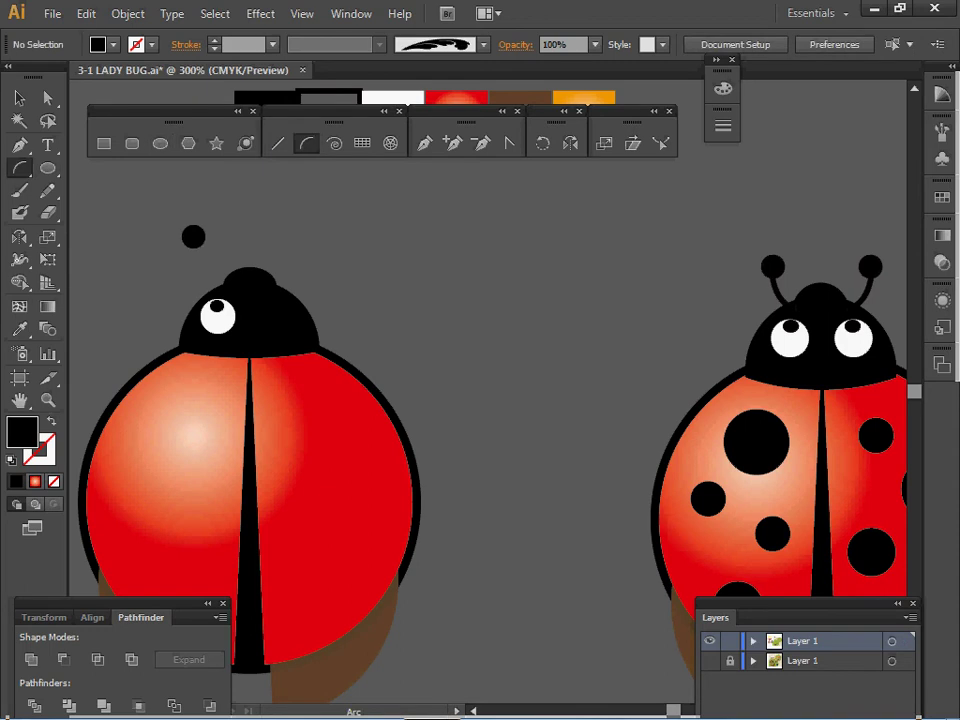
pyautogui.moveTo(193, 237)
pyautogui.mouseDown()
pyautogui.moveTo(231, 283)
pyautogui.moveTo(218, 289)
pyautogui.mouseUp()
pyautogui.hotkey('ctrl', 'z')
pyautogui.moveTo(165, 253); pyautogui.dragTo(201, 269)
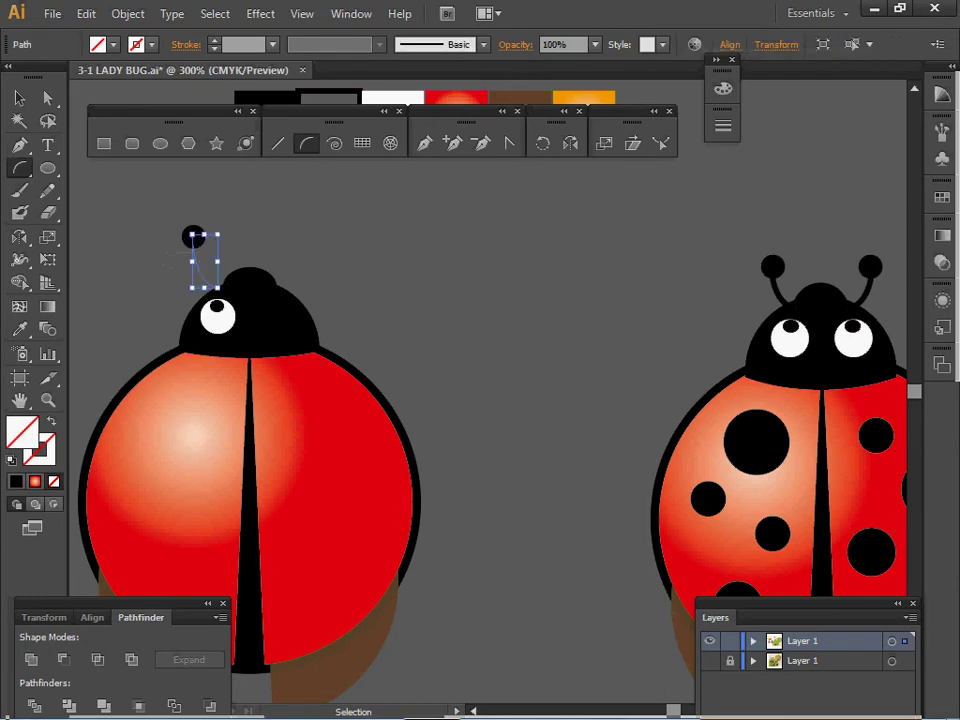
# Give the antenna arc no fill and a 2 pt black stroke.
pyautogui.press('d')
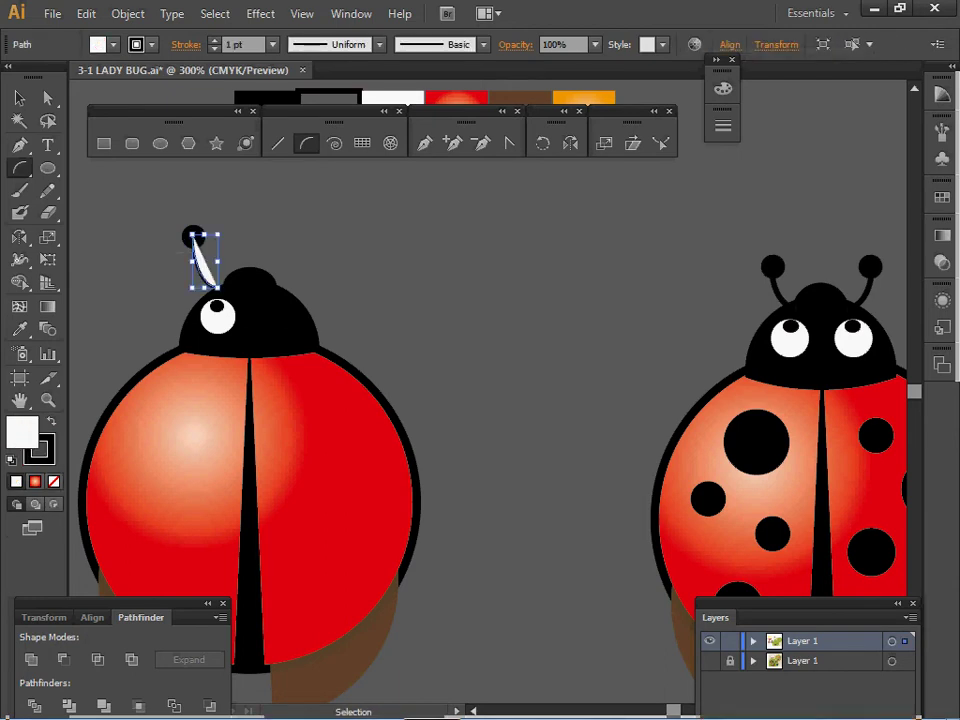
pyautogui.press('/')
pyautogui.press('x')
pyautogui.click(669, 75)
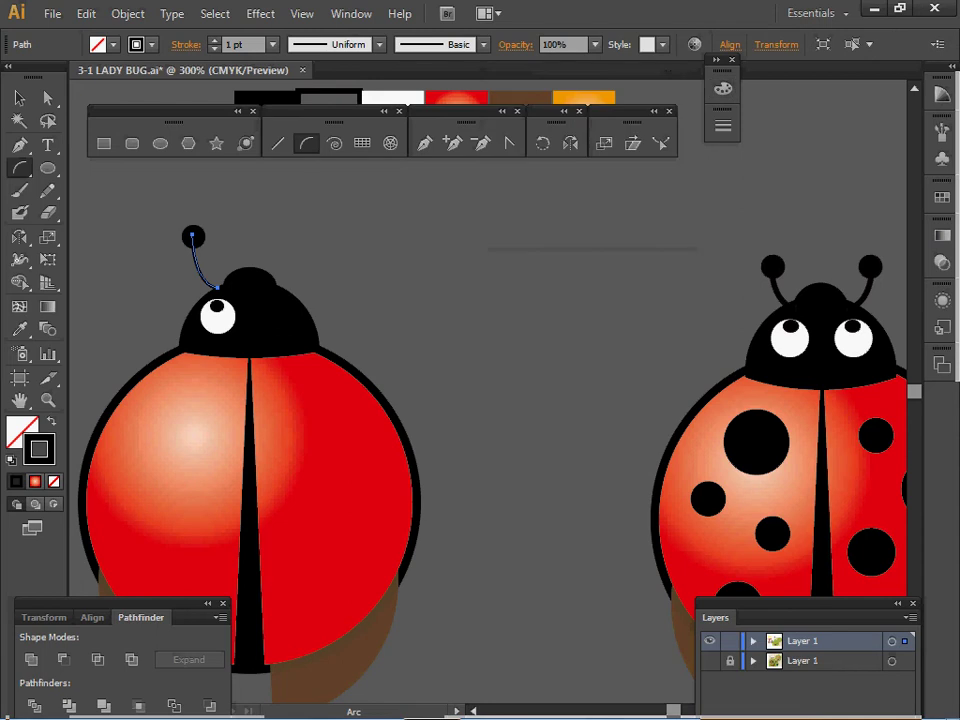
pyautogui.click(214, 40)
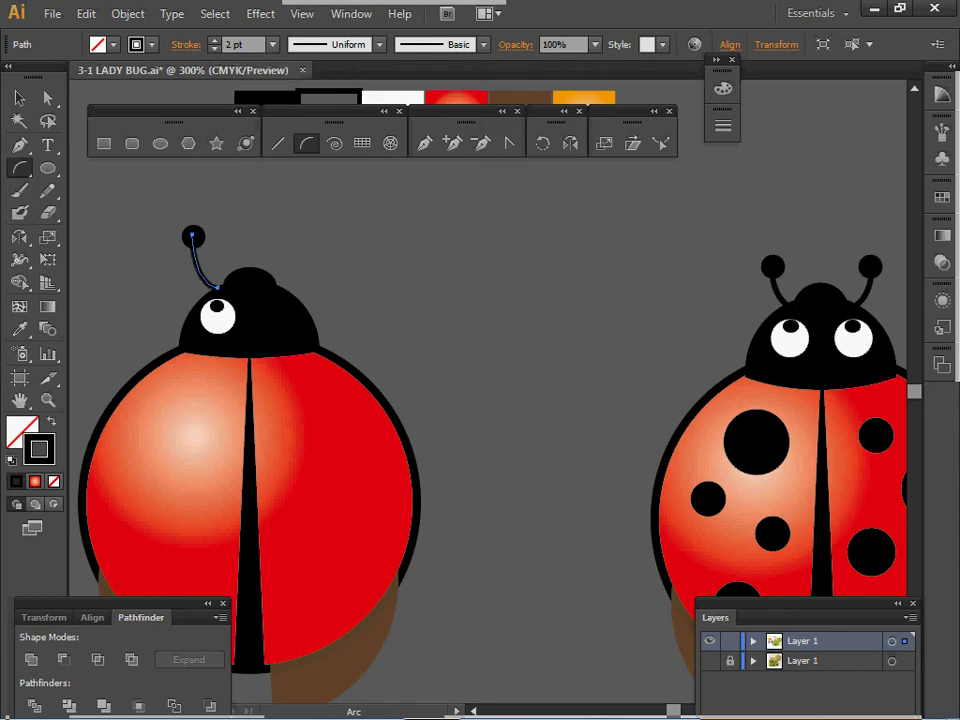
pyautogui.hotkey('ctrl', 'shift', 'a')
# Move the antenna's arc and tip closer to the head and tilt them so the stalk ends inside the black dome.
pyautogui.keyDown('ctrl'); pyautogui.click(194, 240); pyautogui.keyUp('ctrl')
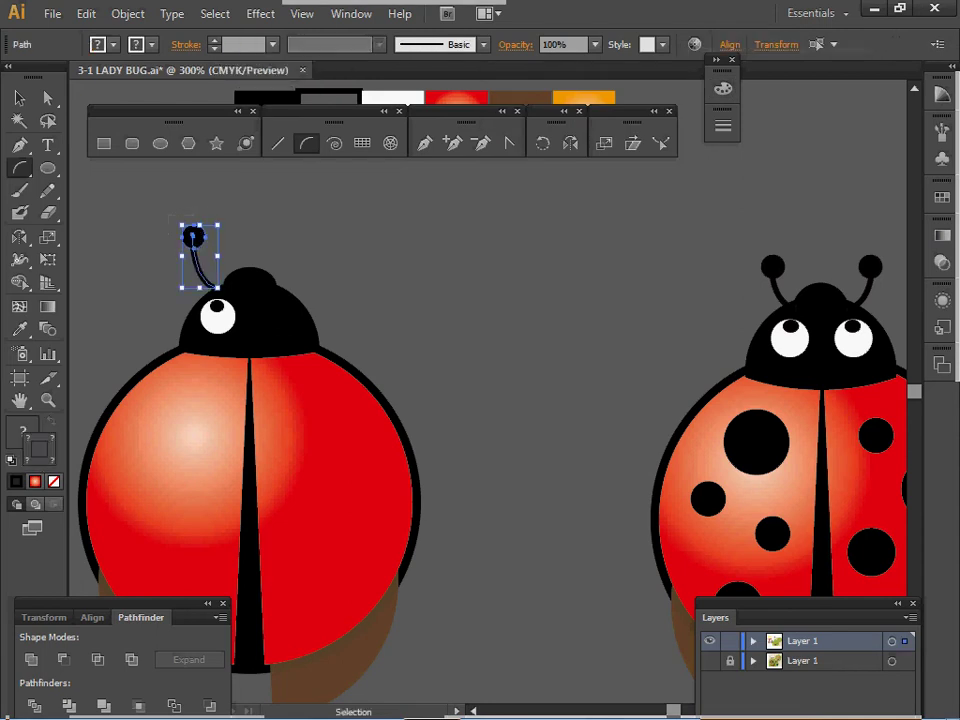
pyautogui.moveTo(194, 246); pyautogui.dragTo(200, 247)
pyautogui.hotkey('ctrl', 'shift', 'a')
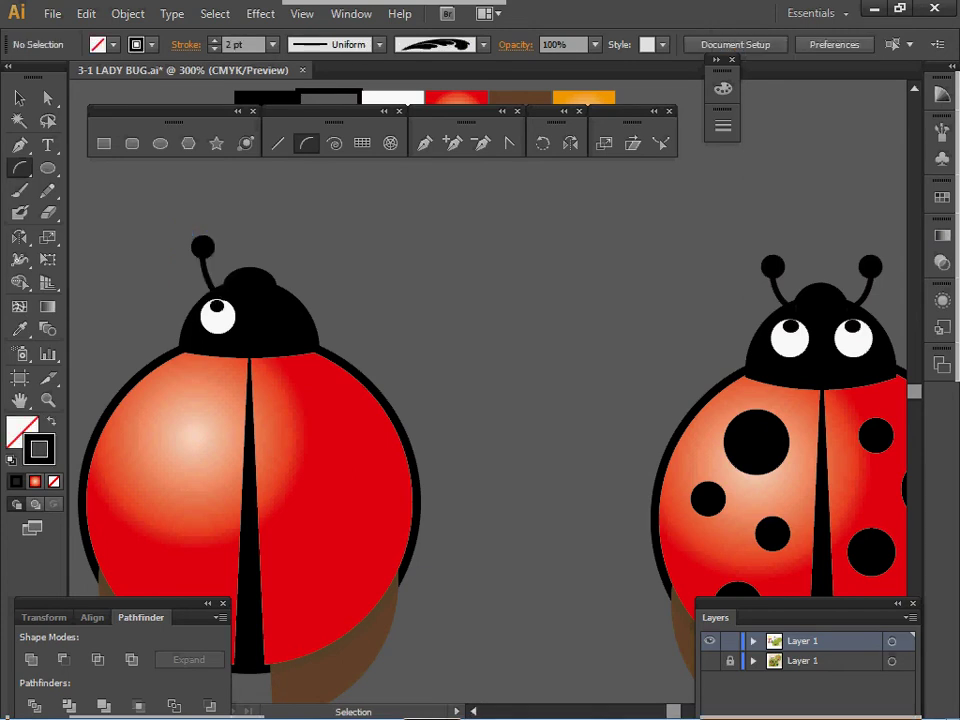
pyautogui.moveTo(172, 221); pyautogui.dragTo(202, 254)
pyautogui.hotkey('ctrl', 'shift', 'a')
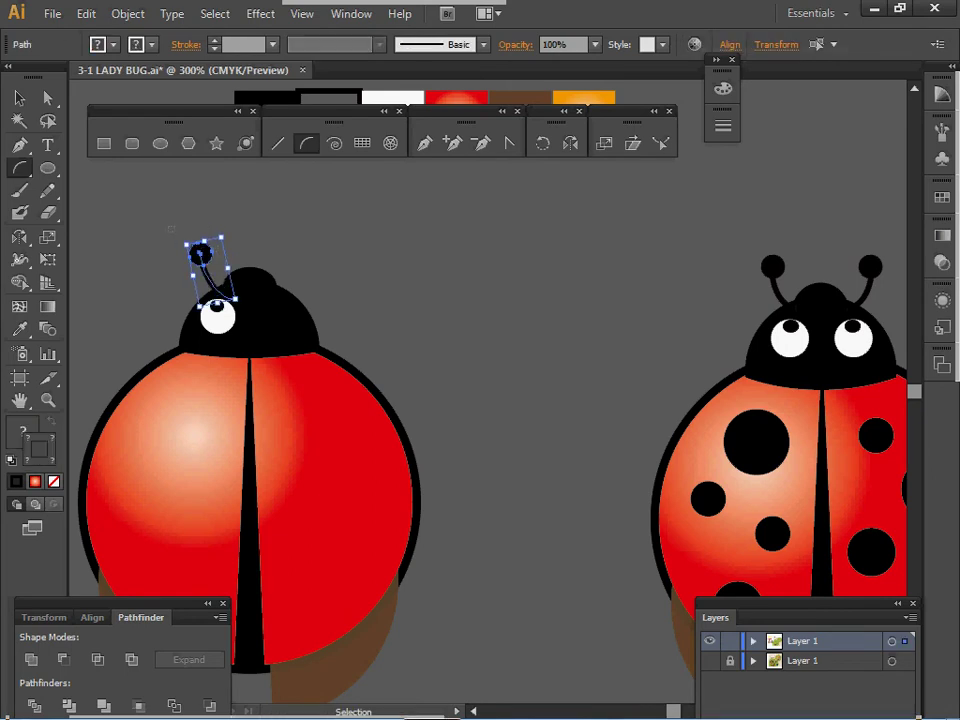
# Reflect a copy of the antenna, eye and pupil across a vertical axis through the wedge's upper tip, and save the file.
pyautogui.click(217, 307)
pyautogui.moveTo(275, 242); pyautogui.dragTo(250, 341)
pyautogui.moveTo(152, 199); pyautogui.dragTo(218, 325)
pyautogui.moveTo(286, 216); pyautogui.dragTo(251, 313)
pyautogui.keyDown('ctrl'); pyautogui.keyDown('shift'); pyautogui.click(252, 279); pyautogui.keyUp('shift'); pyautogui.keyUp('ctrl')
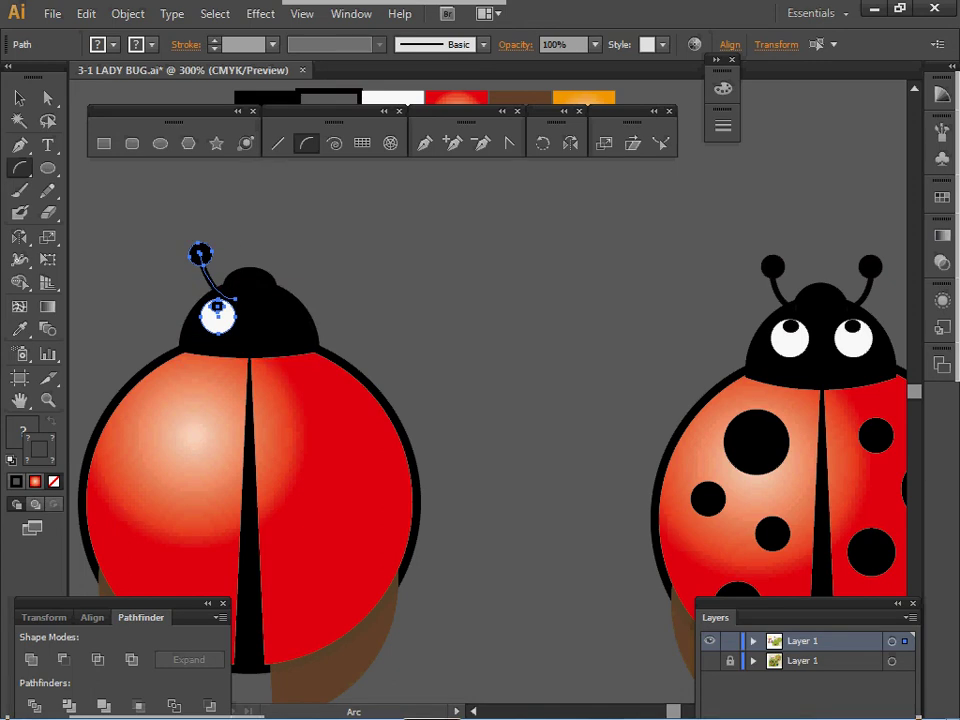
pyautogui.press('o')
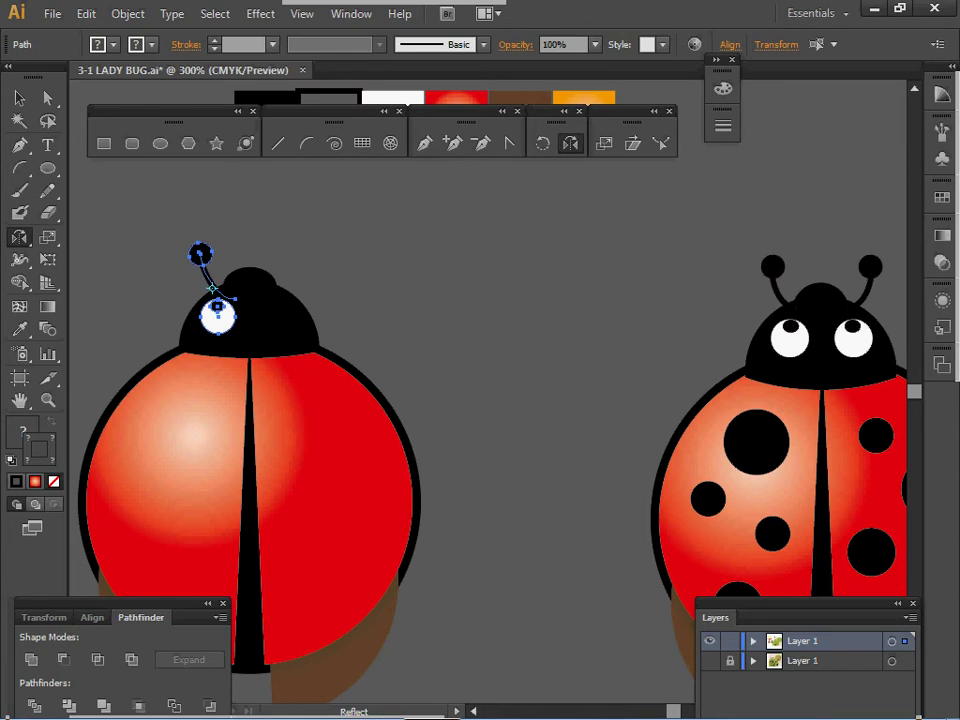
pyautogui.click(249, 358)
pyautogui.moveTo(249, 358); pyautogui.dragTo(249, 420)
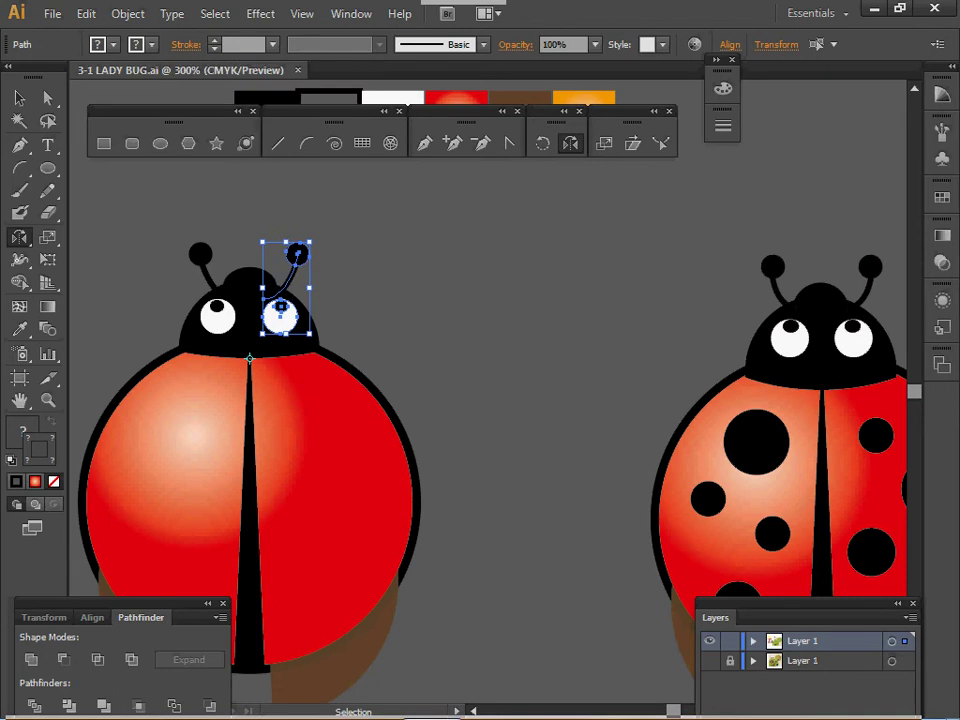
pyautogui.hotkey('ctrl', 'shift', 'a')
# Pick up the black swatch's fill without stroke and draw a large round spot on the upper part of the left wing.
pyautogui.press('space')
pyautogui.moveTo(335, 425); pyautogui.dragTo(311, 360)
pyautogui.moveTo(404, 344); pyautogui.dragTo(366, 274)
pyautogui.keyDown('ctrl'); pyautogui.keyDown('alt'); pyautogui.click(427, 315); pyautogui.keyUp('alt'); pyautogui.keyUp('ctrl')
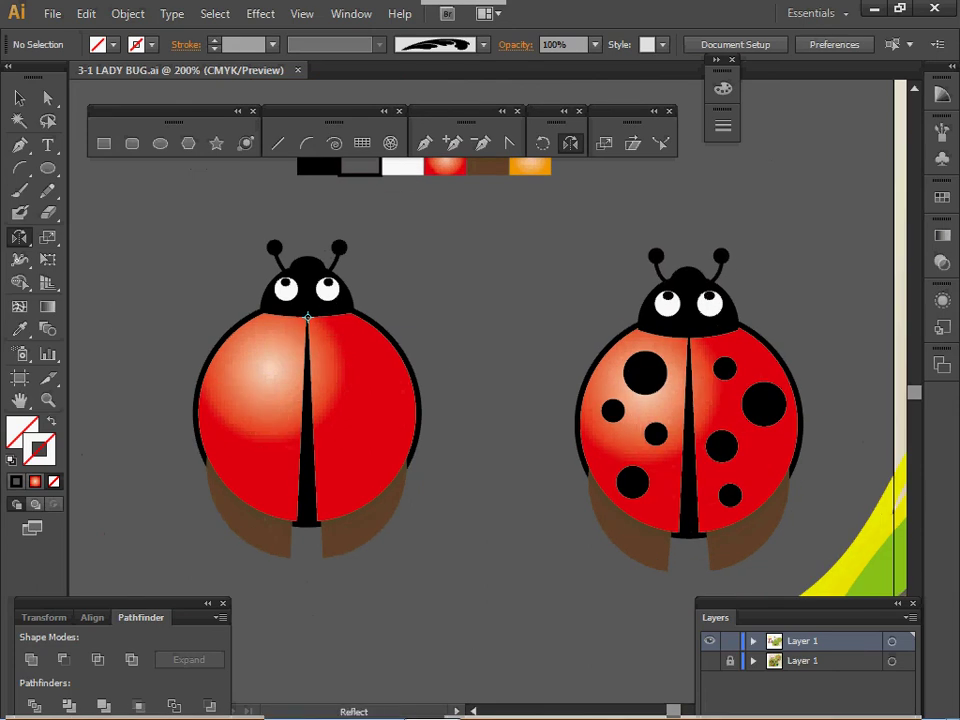
pyautogui.keyDown('ctrl'); pyautogui.click(318, 167); pyautogui.keyUp('ctrl')
pyautogui.keyDown('ctrl'); pyautogui.click(330, 206); pyautogui.keyUp('ctrl')
pyautogui.click(160, 143)
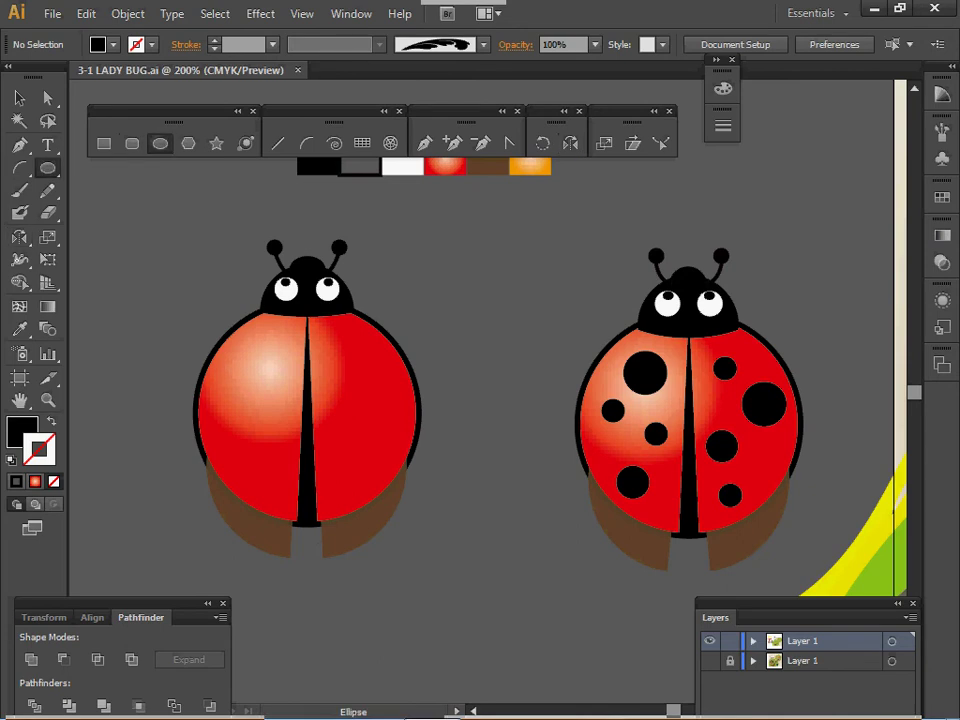
pyautogui.moveTo(260, 354)
pyautogui.mouseDown()
pyautogui.moveTo(280, 375)
pyautogui.moveTo(274, 370)
pyautogui.mouseUp()
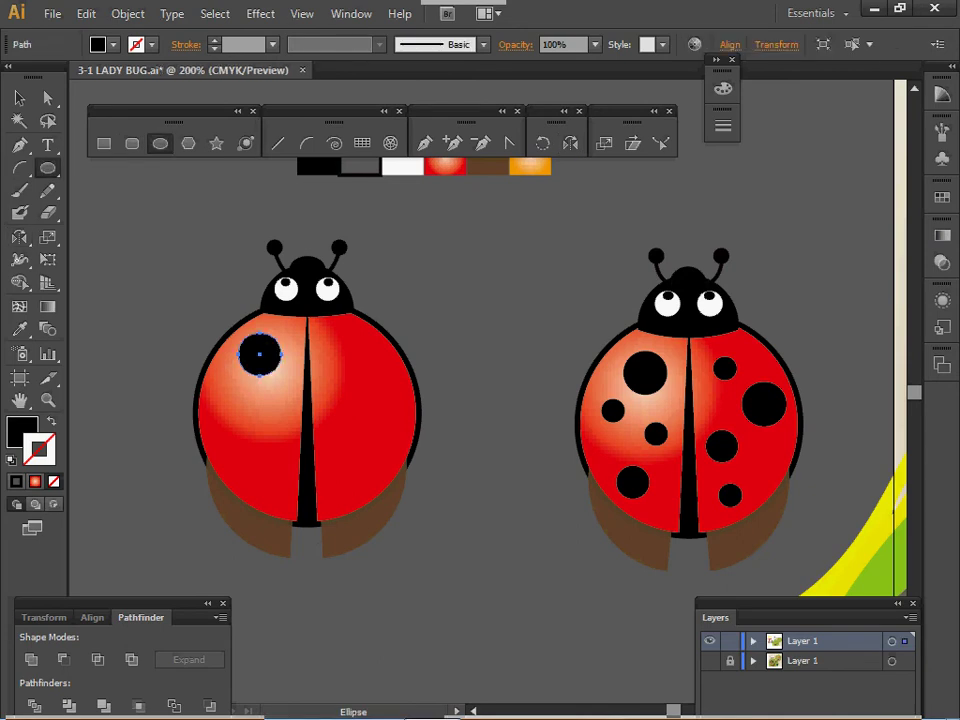
# Add two small black spots across the middle of the left wing and a medium one near its lower edge.
pyautogui.hotkey('ctrl', 'shift', 'a')
pyautogui.moveTo(236, 419); pyautogui.dragTo(285, 425)
pyautogui.moveTo(229, 453); pyautogui.dragTo(261, 477)
pyautogui.hotkey('ctrl', 'z')
pyautogui.hotkey('ctrl', 'shift', 'a')
# Draw four black spots on the right wing, with the largest near its outer edge and the others along the wedge.
pyautogui.moveTo(323, 333); pyautogui.dragTo(402, 419)
pyautogui.hotkey('ctrl', 'shift', 'a')
pyautogui.hotkey('ctrl', 'shift', 'a')
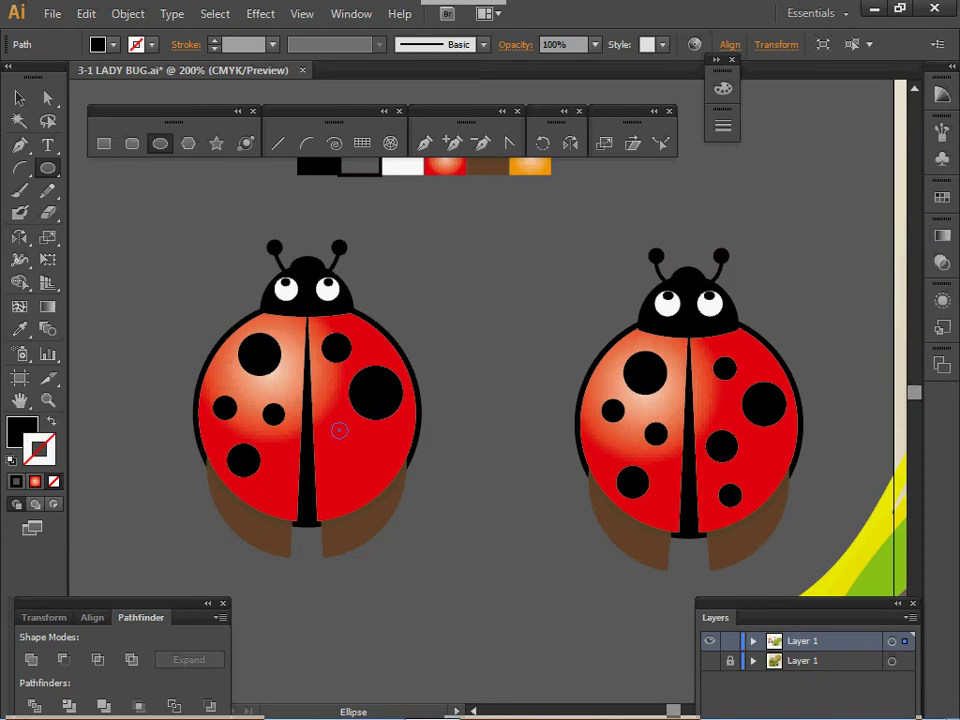
pyautogui.moveTo(339, 430)
pyautogui.mouseDown()
pyautogui.moveTo(352, 443)
pyautogui.moveTo(356, 487)
pyautogui.mouseUp()
pyautogui.hotkey('ctrl', 'shift', 'a')
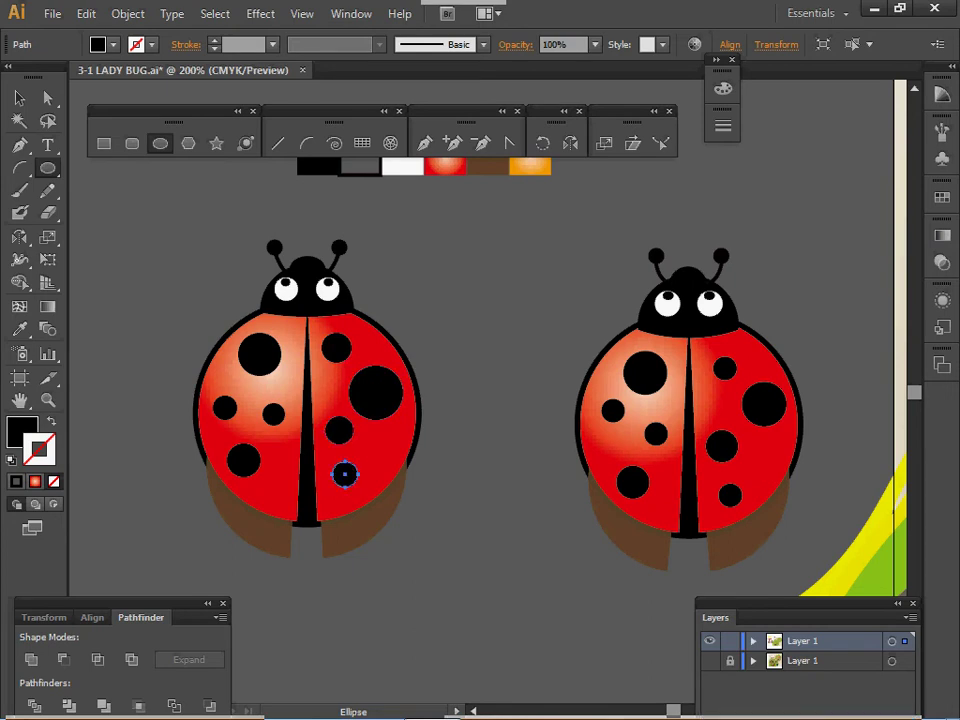
pyautogui.hotkey('ctrl', 'shift', 'a')
# Delete the entire newly drawn ladybug, keeping the reference ladybug beside the artboard.
pyautogui.keyDown('ctrl'); pyautogui.moveTo(133, 246); pyautogui.dragTo(439, 546); pyautogui.keyUp('ctrl')
pyautogui.press('Delete')
pyautogui.press('space')
pyautogui.moveTo(439, 485); pyautogui.dragTo(331, 495)
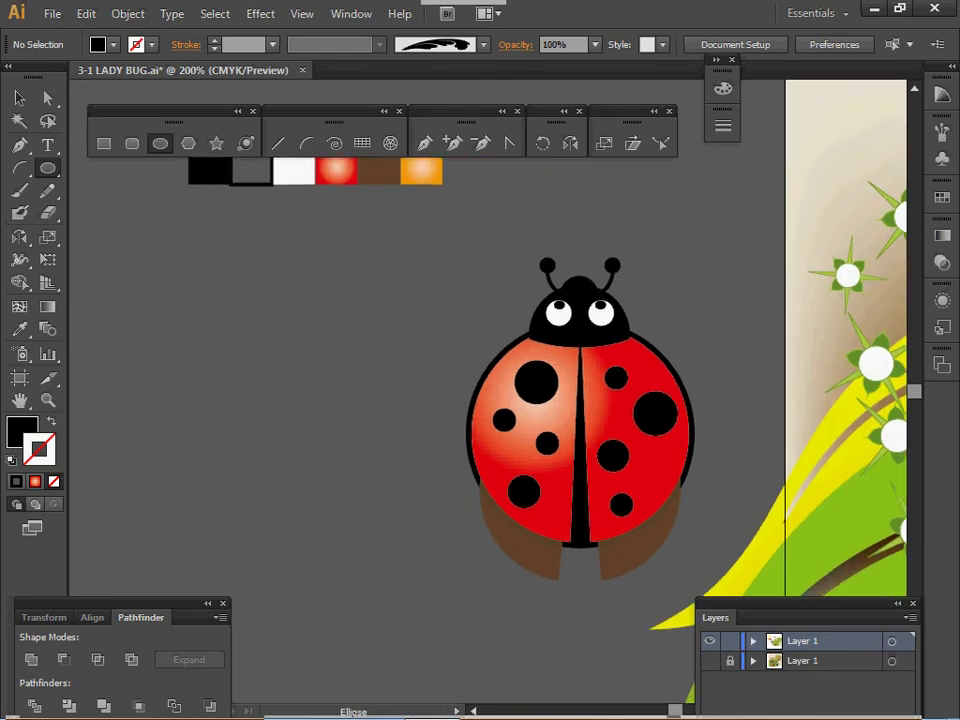
# Rotate the whole ladybug by -90 degrees so its head faces the artboard.
pyautogui.press('ctrl')
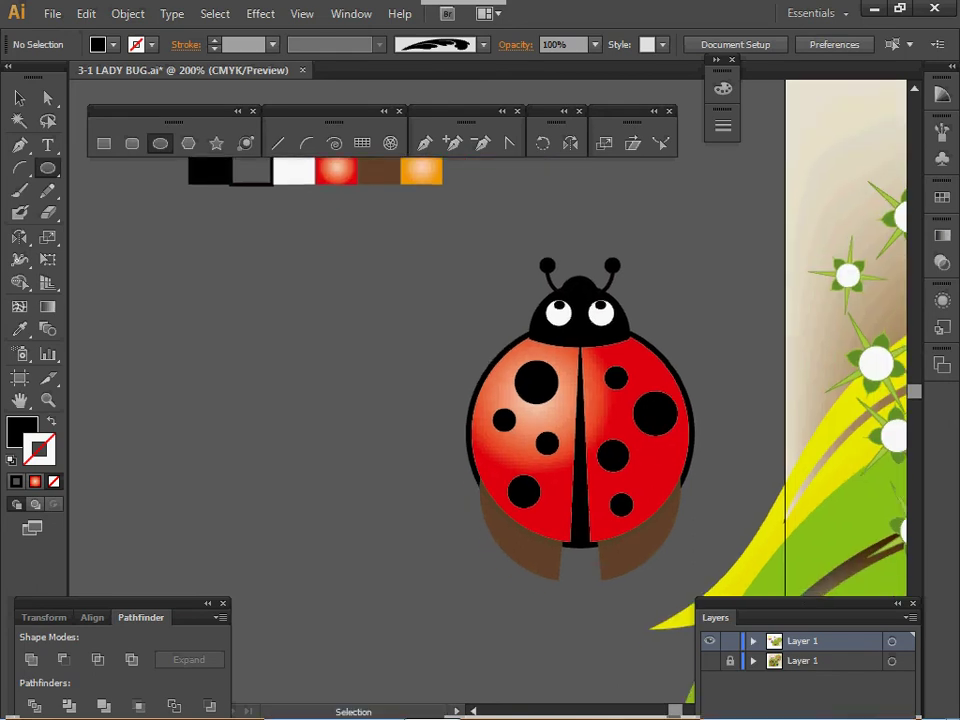
pyautogui.moveTo(476, 269); pyautogui.dragTo(685, 551)
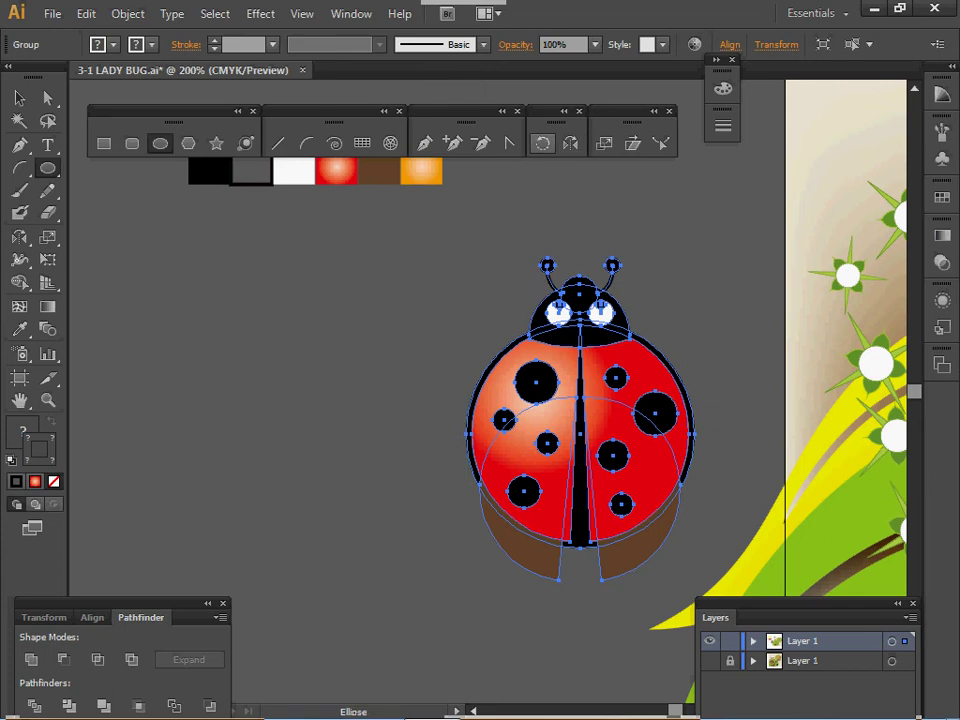
pyautogui.doubleClick(542, 143)
pyautogui.write('-90')
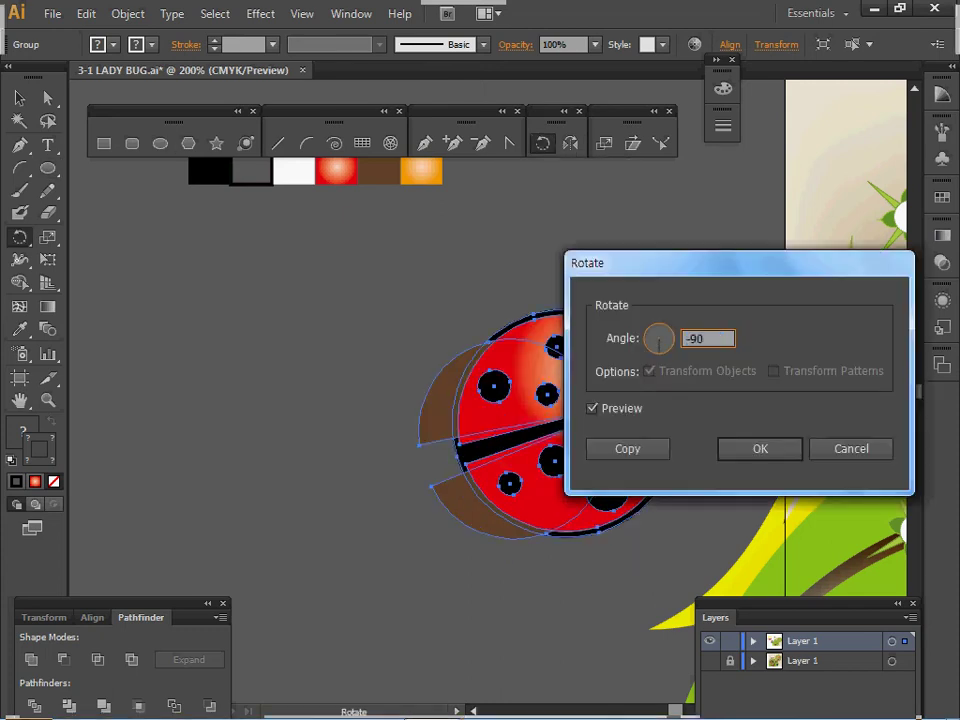
pyautogui.press('Return')
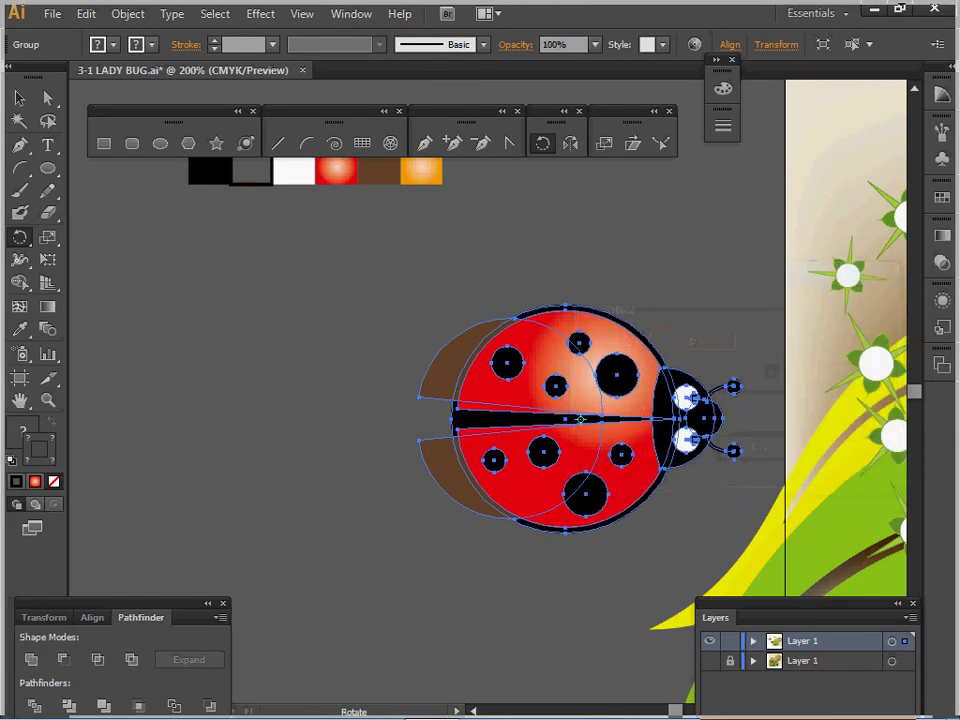
pyautogui.press('v')
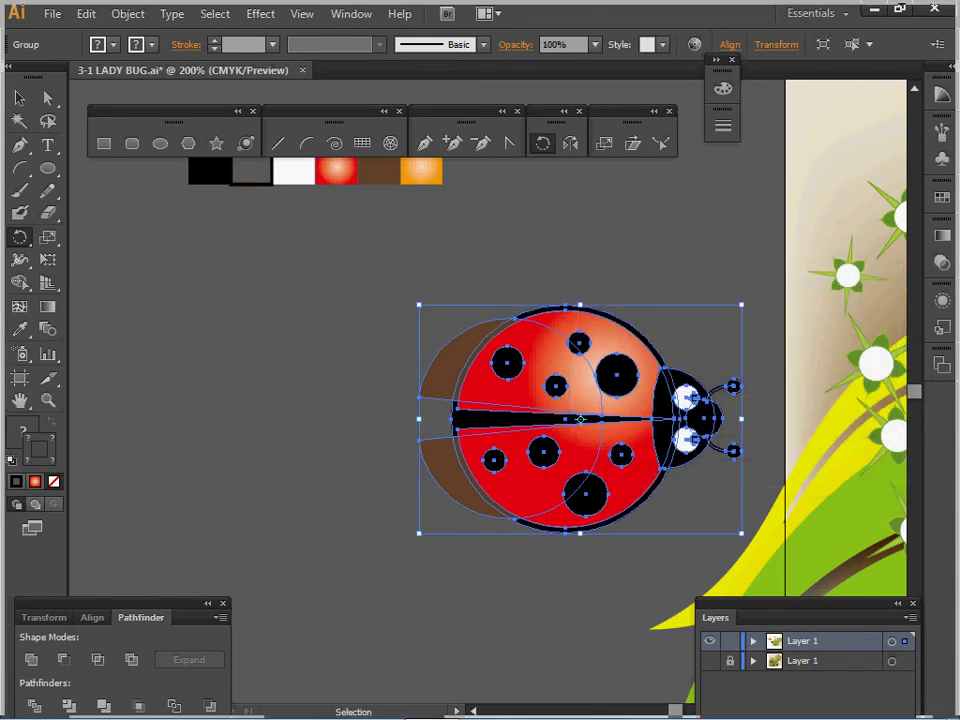
# Duplicate the rotated ladybug into the empty canvas area to the left of the original.
pyautogui.hotkey('ctrl', 'v')
pyautogui.moveTo(490, 420); pyautogui.dragTo(172, 412)
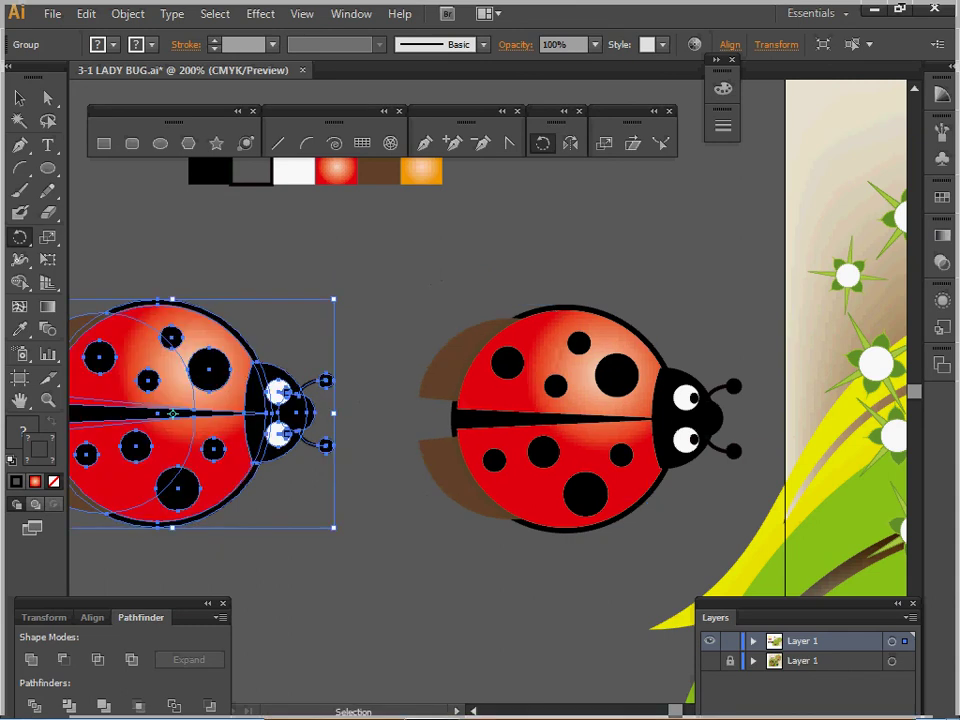
pyautogui.keyDown('ctrl'); pyautogui.click(385, 360); pyautogui.keyUp('ctrl')
# Apply a drop shadow to the original ladybug with Multiply mode, 75% opacity, 2 mm X and Y offsets and 2 mm blur.
pyautogui.keyDown('ctrl'); pyautogui.click(585, 415); pyautogui.keyUp('ctrl')
pyautogui.moveTo(585, 415); pyautogui.dragTo(577, 407)
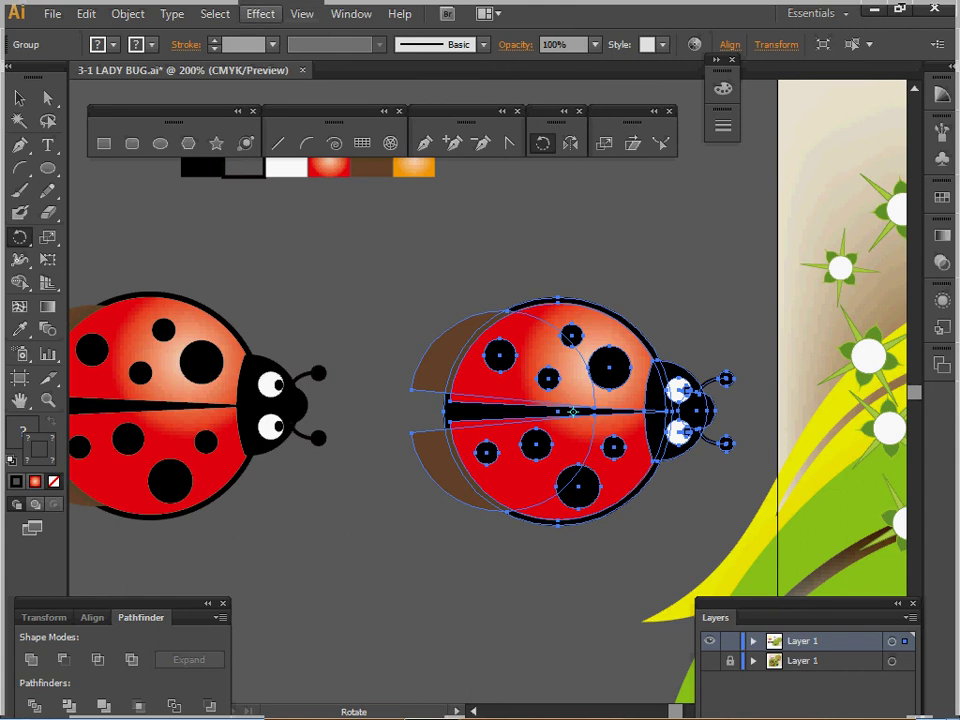
pyautogui.click(260, 14)
pyautogui.moveTo(300, 226)
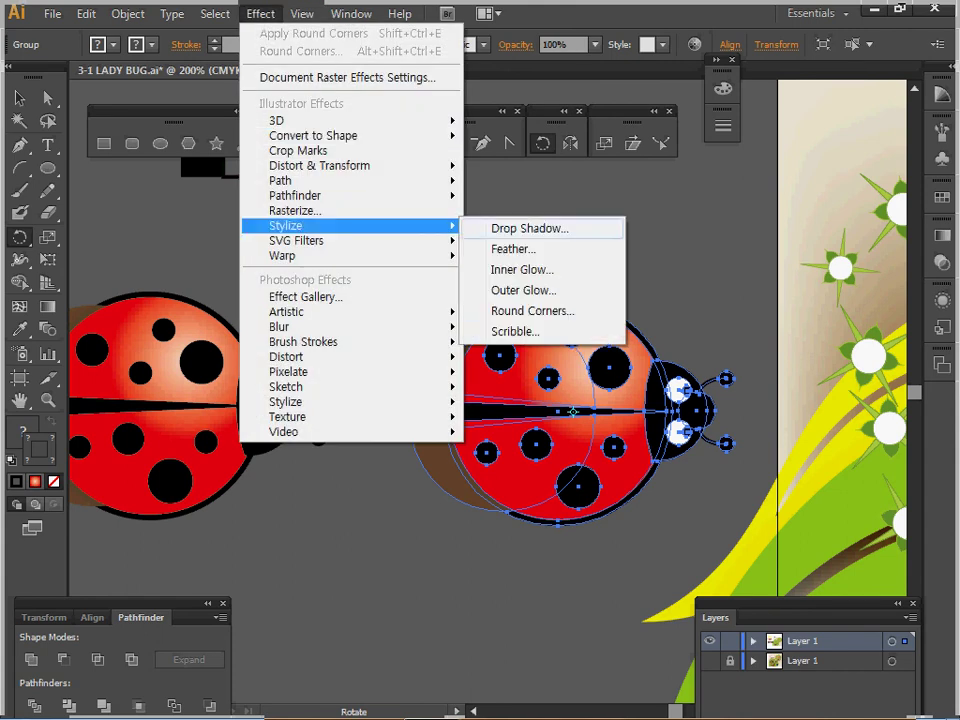
pyautogui.press('Up')
pyautogui.press('Up')
pyautogui.press('Return')
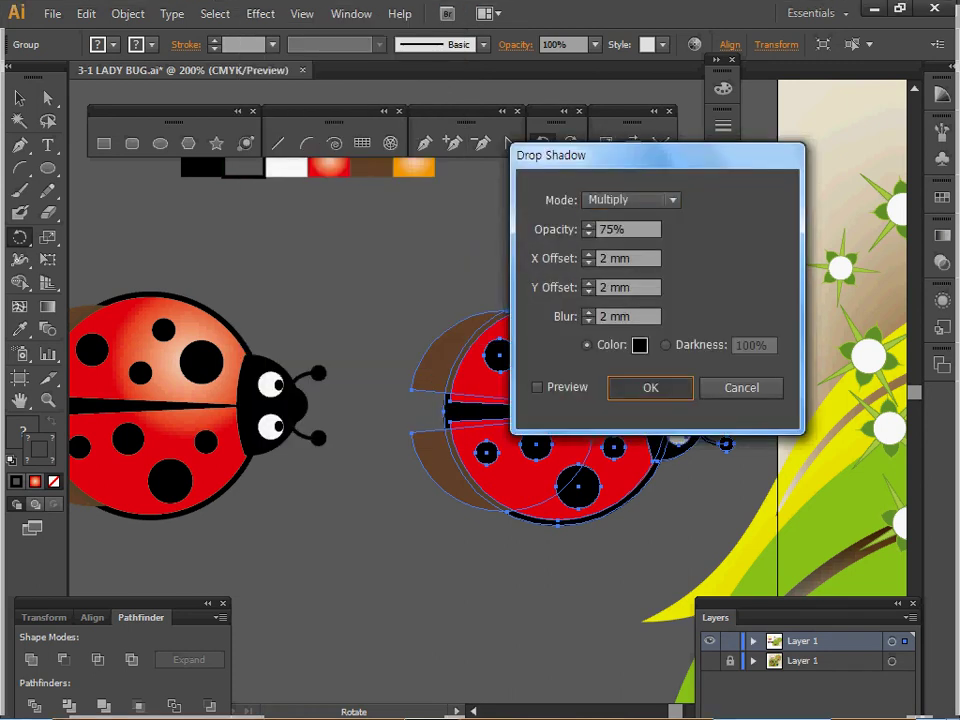
pyautogui.press('Return')
pyautogui.hotkey('ctrl', 'shift', 'a')
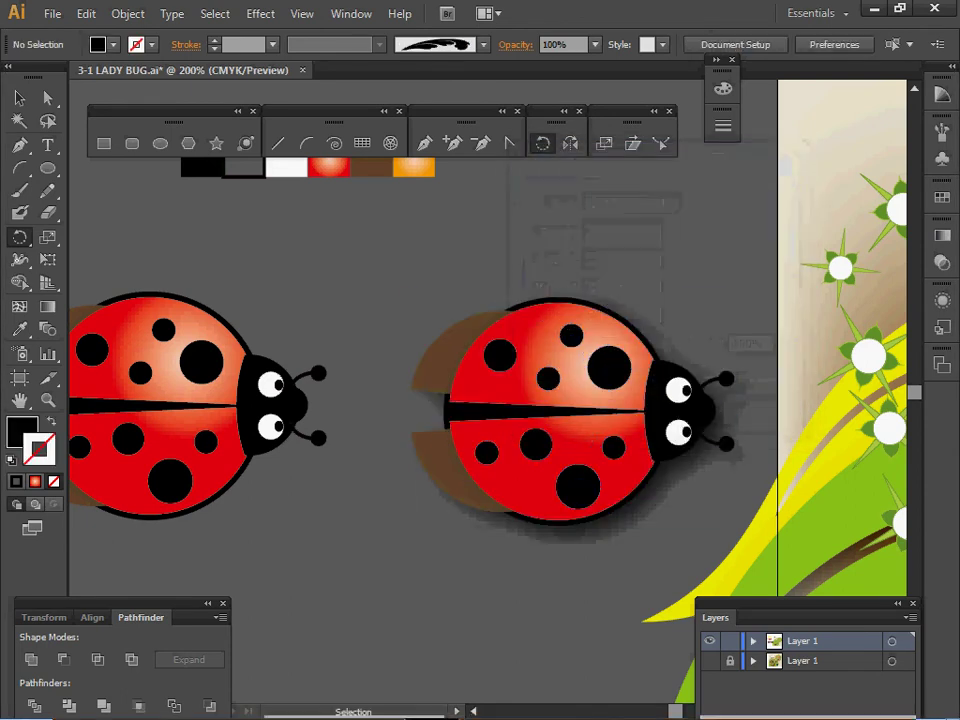
# Move the shadowed ladybug onto the artboard, placing it over the yellow and green leaves at the upper left.
pyautogui.keyDown('ctrl'); pyautogui.keyDown('alt'); pyautogui.click(584, 441); pyautogui.keyUp('alt'); pyautogui.keyUp('ctrl')
pyautogui.moveTo(584, 441); pyautogui.dragTo(479, 417)
pyautogui.moveTo(405, 363); pyautogui.dragTo(812, 338)
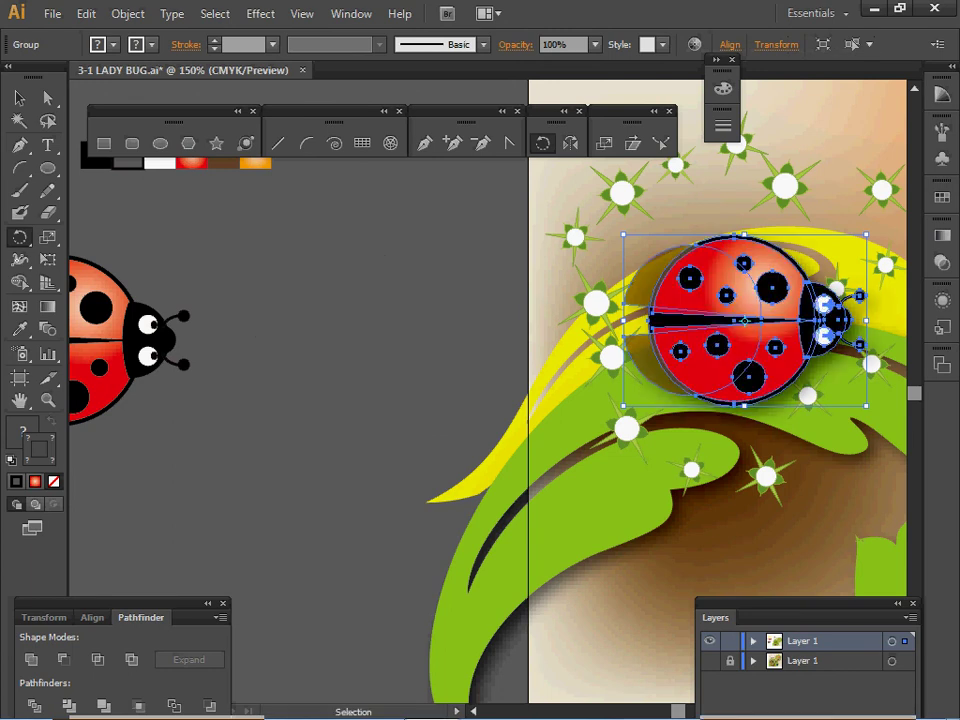
pyautogui.moveTo(812, 338); pyautogui.dragTo(832, 331)
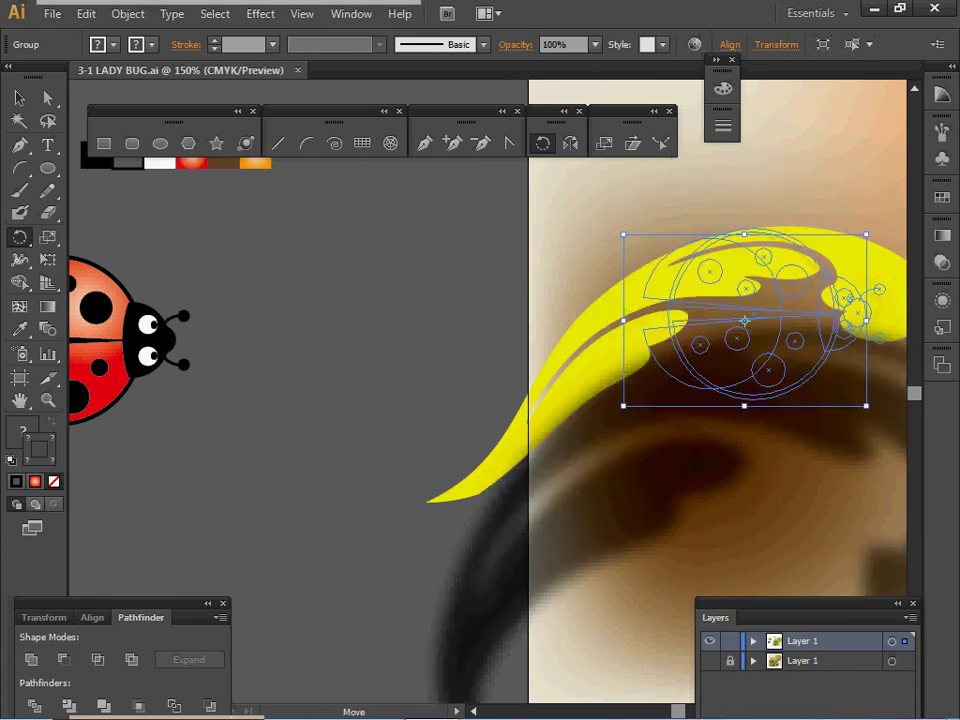
pyautogui.hotkey('ctrl', 'shift', 'a')
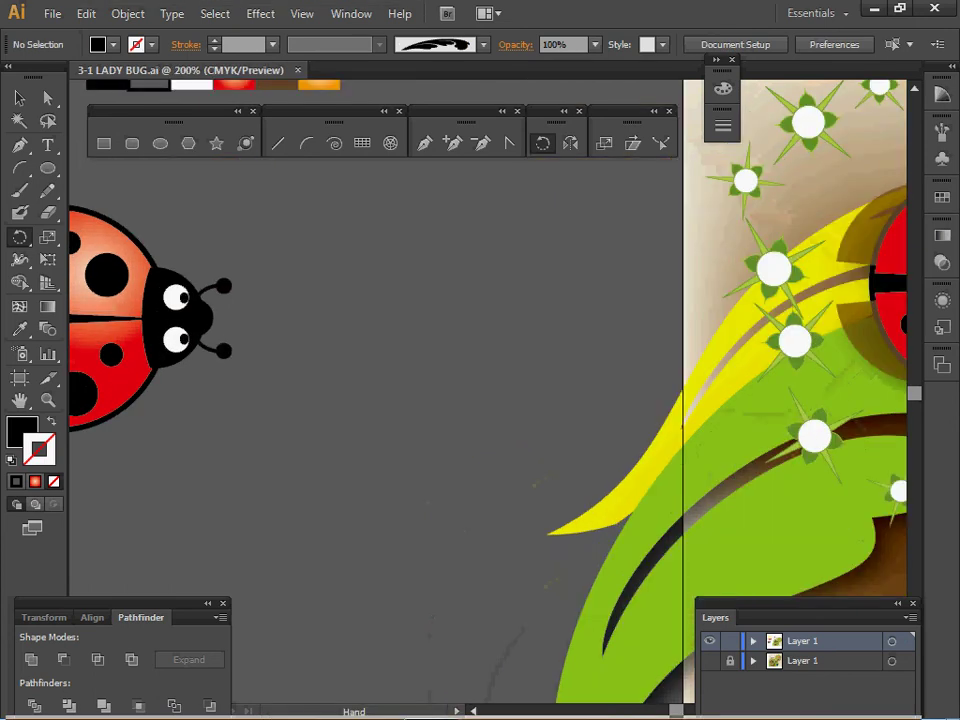
# Move the ladybug copy closer to the artboard and scale it uniformly to 50% with its strokes and effects.
pyautogui.moveTo(480, 360); pyautogui.dragTo(529, 392)
pyautogui.moveTo(150, 350); pyautogui.dragTo(406, 378)
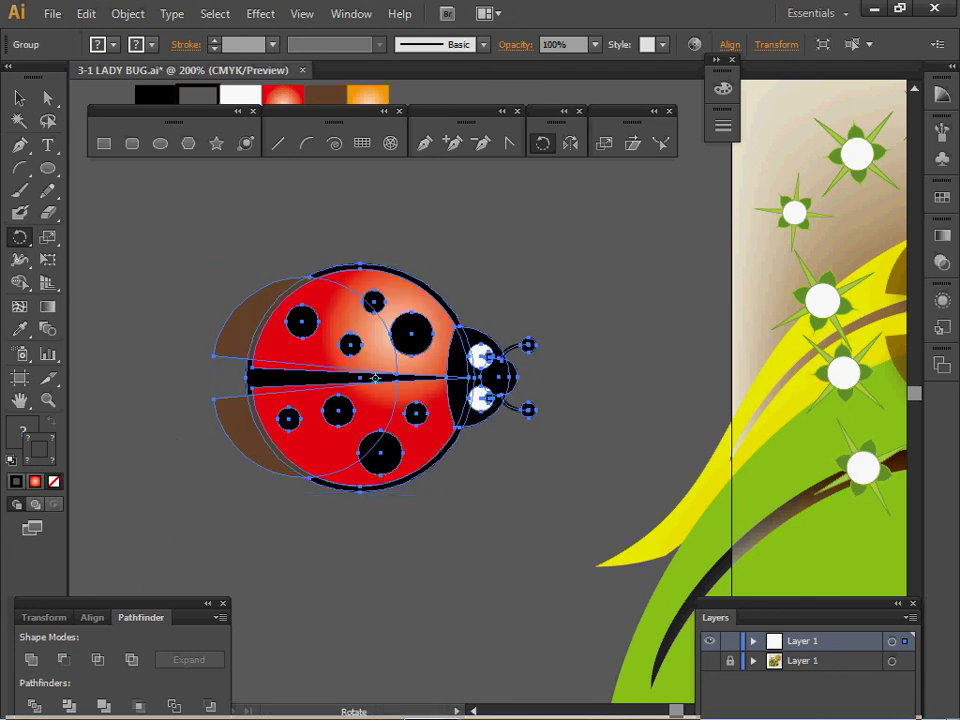
pyautogui.doubleClick(604, 143)
pyautogui.write('50')
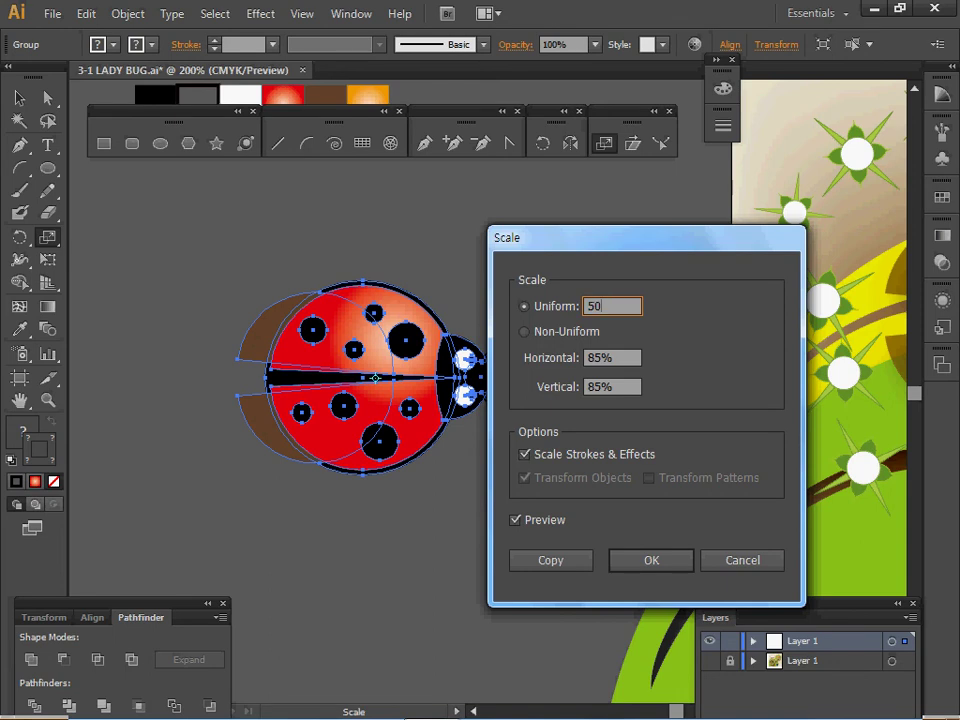
pyautogui.press('Return')
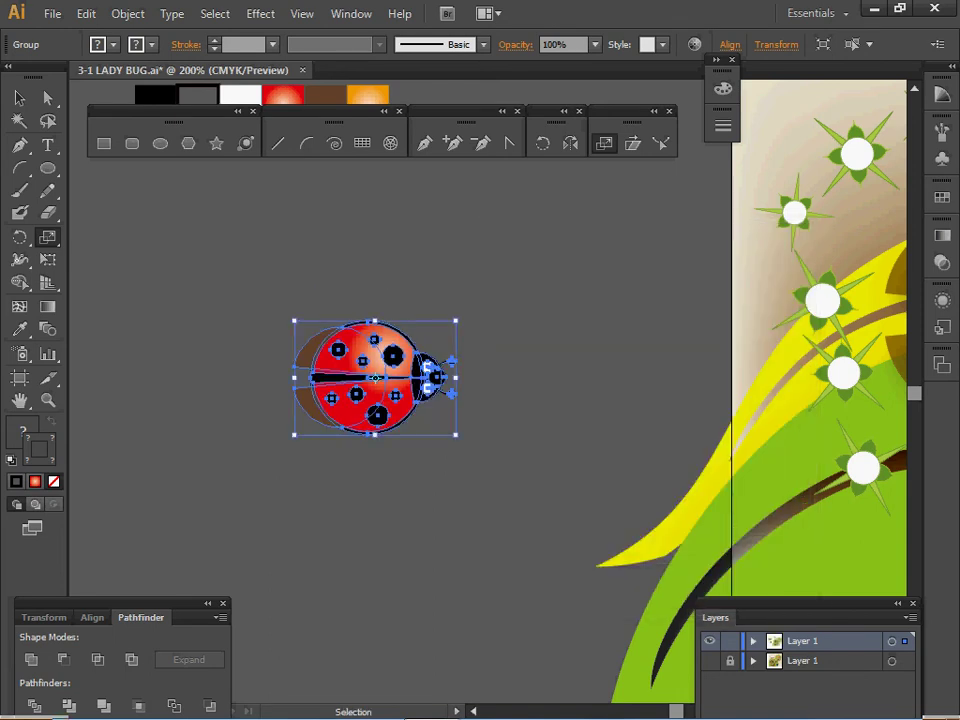
pyautogui.hotkey('ctrl', 'shift', 'a')
# Isolate the wing group of the small ladybug and select both gradient-filled wing halves.
pyautogui.keyDown('ctrl'); pyautogui.click(421, 384); pyautogui.keyUp('ctrl')
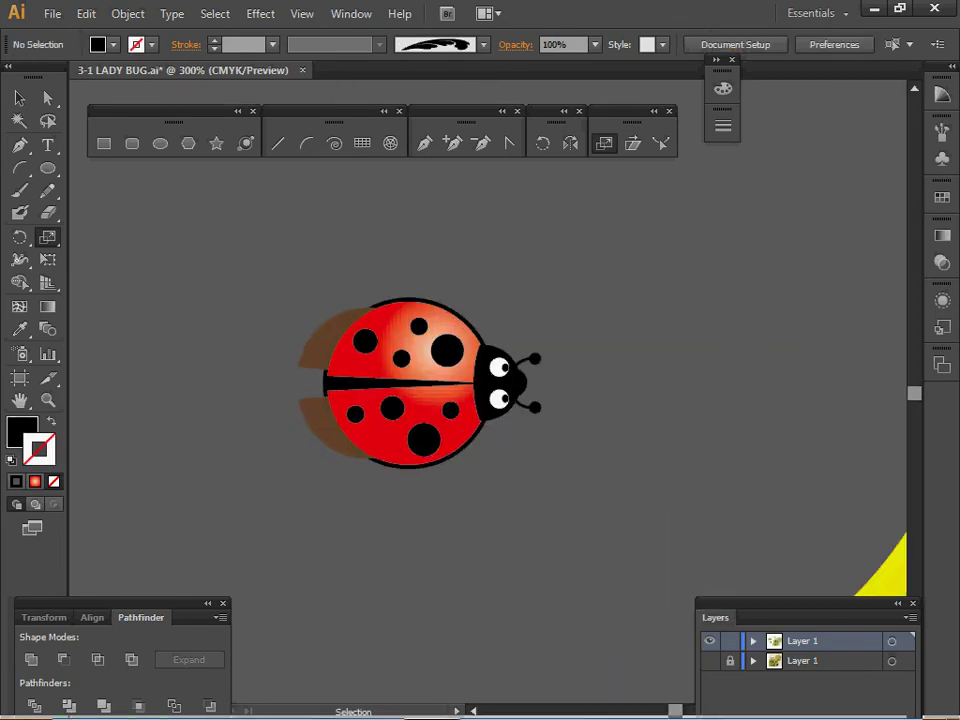
pyautogui.doubleClick(375, 368)
pyautogui.click(375, 368)
pyautogui.hotkey('ctrl', 'a')
pyautogui.keyDown('ctrl'); pyautogui.click(342, 383); pyautogui.keyUp('ctrl')
pyautogui.keyDown('ctrl'); pyautogui.click(375, 368); pyautogui.keyUp('ctrl')
pyautogui.hotkey('ctrl', 'z')
pyautogui.hotkey('ctrl', 'shift', 'z')
pyautogui.hotkey('ctrl', 'z')
pyautogui.keyDown('ctrl'); pyautogui.doubleClick(378, 366); pyautogui.keyUp('ctrl')
pyautogui.keyDown('ctrl'); pyautogui.click(378, 366); pyautogui.keyUp('ctrl')
pyautogui.press('s')
# Inspect the CMYK values of the red end stop in the wings' radial gradient.
pyautogui.click(942, 236)
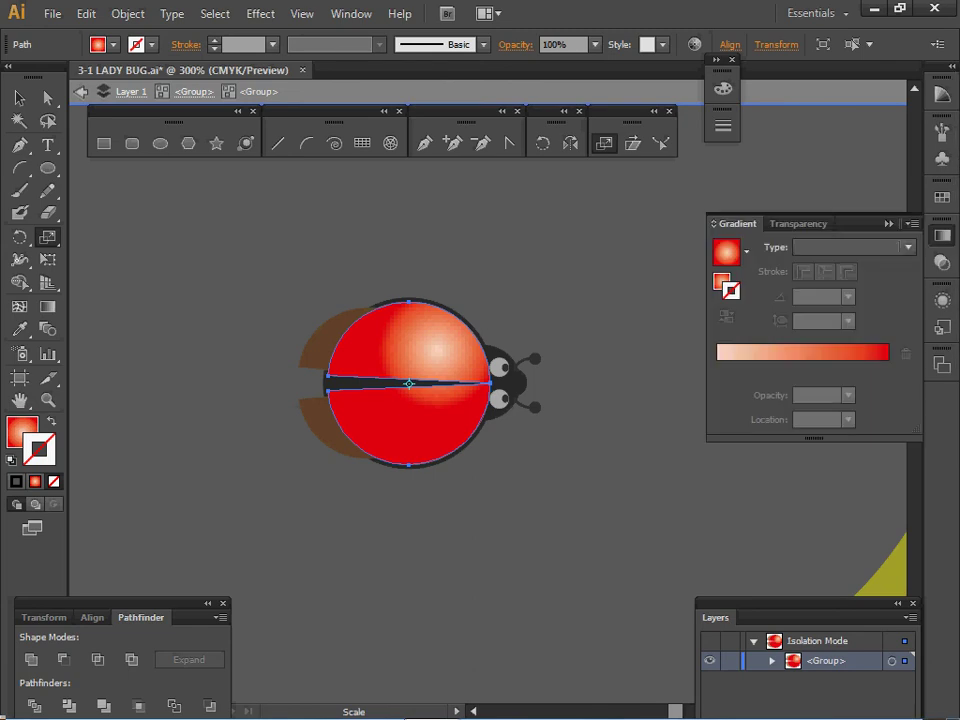
pyautogui.click(721, 283)
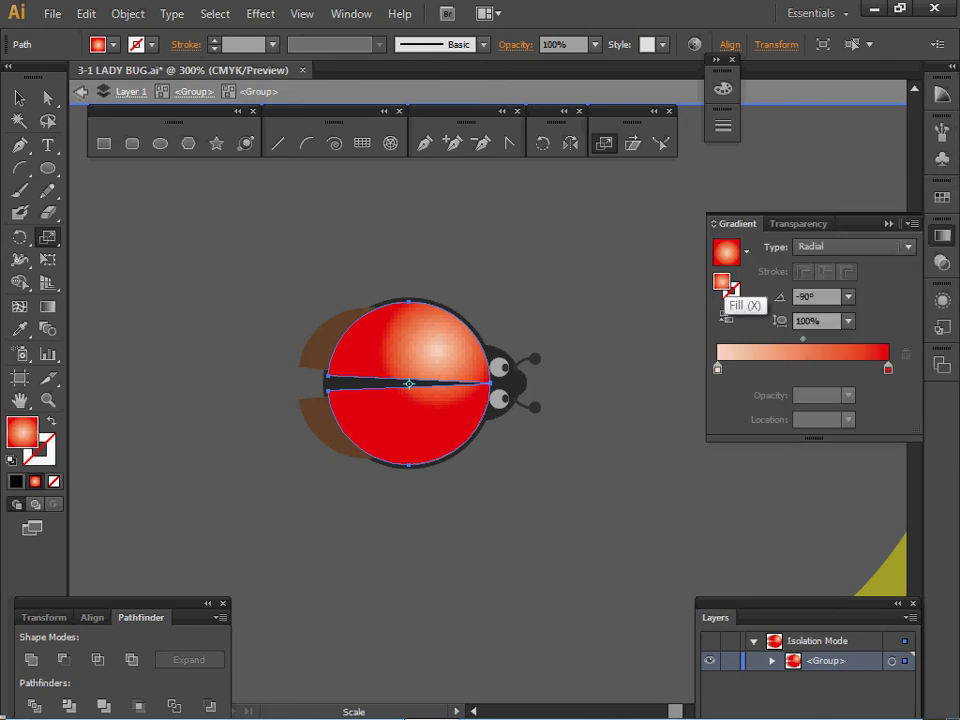
pyautogui.click(888, 370)
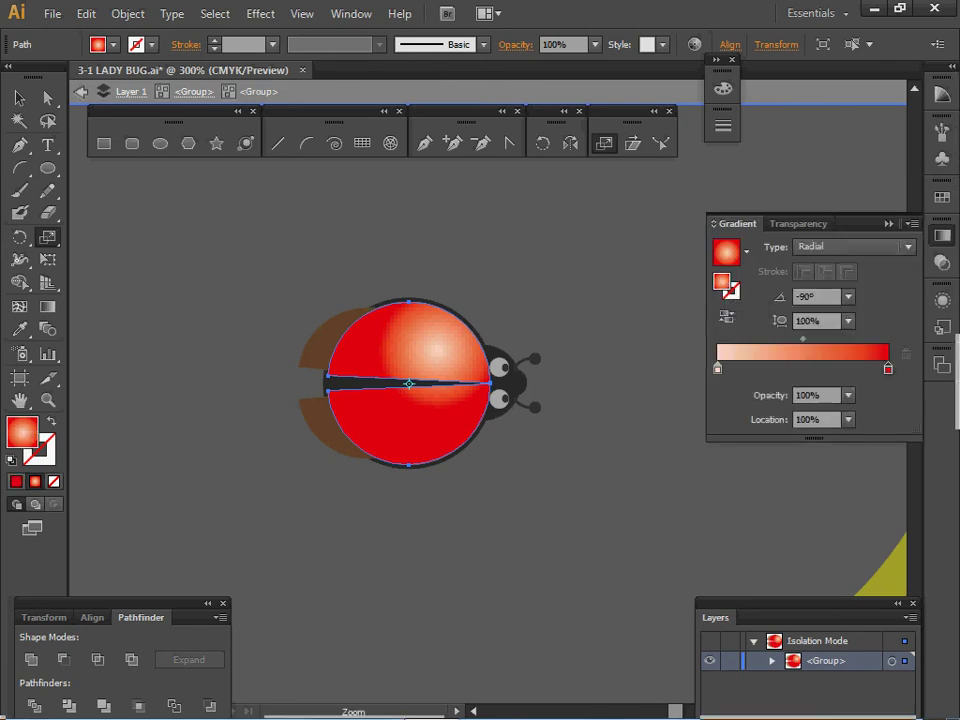
pyautogui.keyDown('ctrl'); pyautogui.keyDown('alt'); pyautogui.click(607, 433); pyautogui.keyUp('alt'); pyautogui.keyUp('ctrl')
pyautogui.keyDown('ctrl'); pyautogui.keyDown('alt'); pyautogui.click(607, 433); pyautogui.keyUp('alt'); pyautogui.keyUp('ctrl')
pyautogui.moveTo(607, 433); pyautogui.dragTo(678, 501)
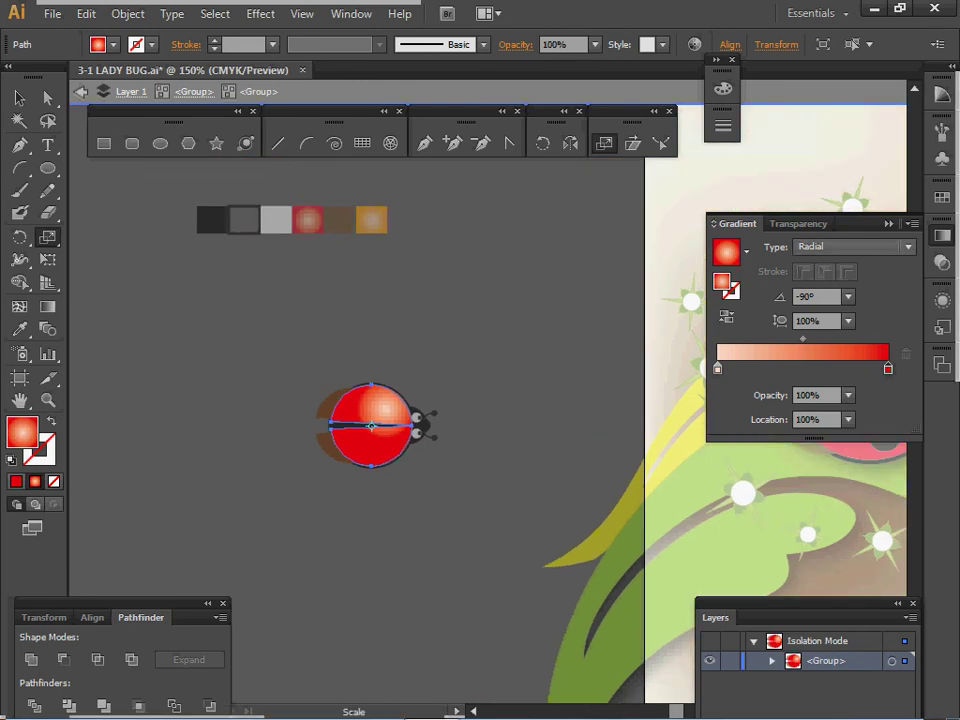
pyautogui.doubleClick(888, 369)
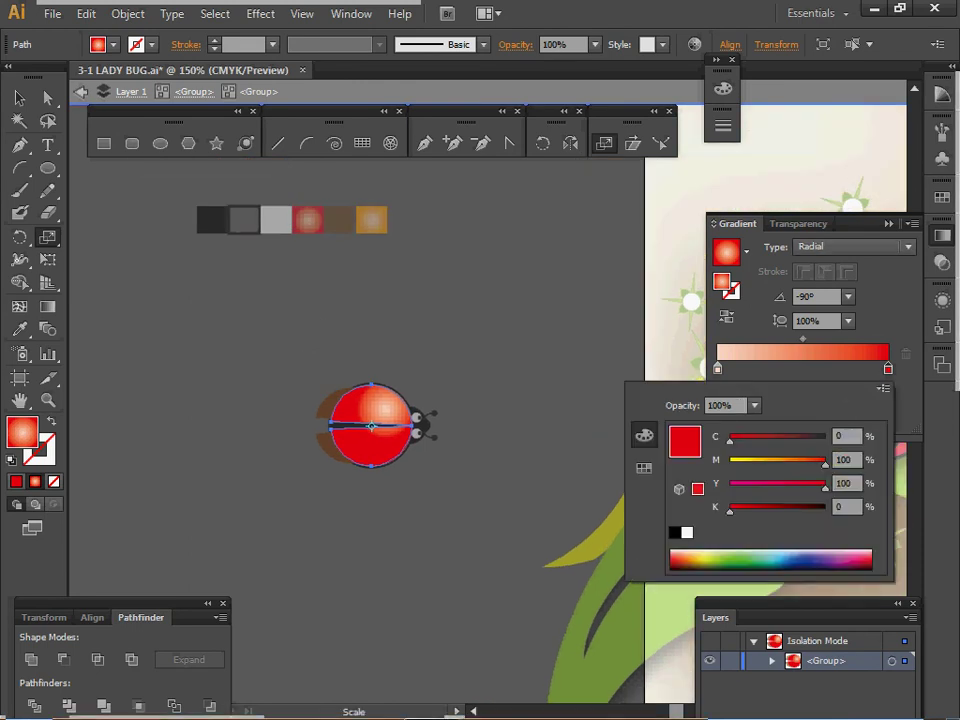
pyautogui.press('Escape')
pyautogui.keyDown('ctrl'); pyautogui.doubleClick(562, 440); pyautogui.keyUp('ctrl')
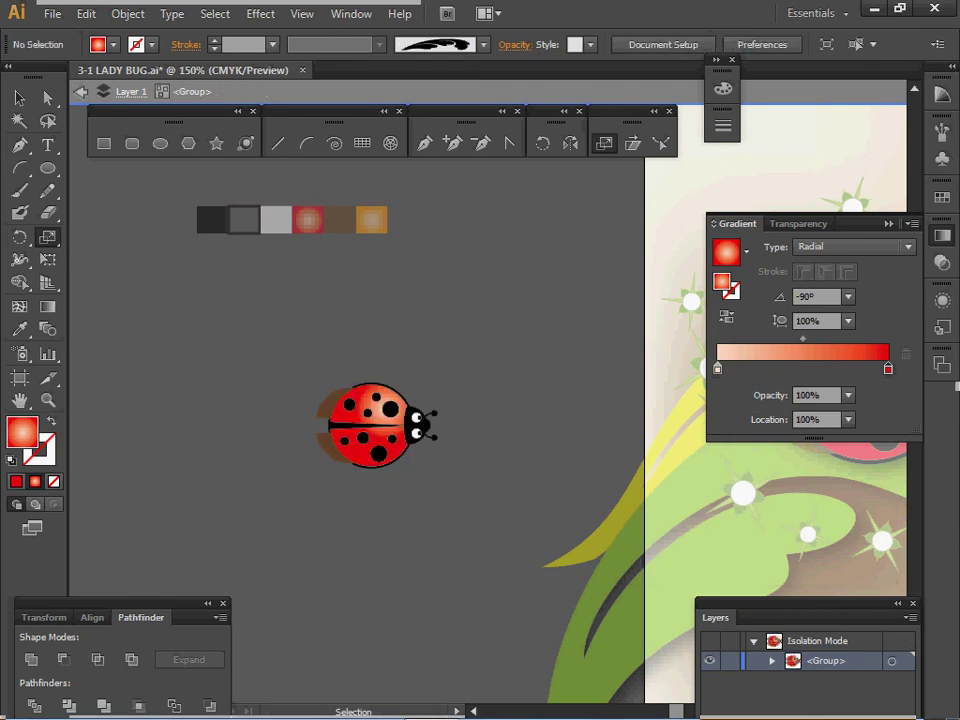
# Isolate the small ladybug's wings and fill both halves with the radial gradient sampled from the orange swatch.
pyautogui.keyDown('ctrl'); pyautogui.click(381, 413); pyautogui.keyUp('ctrl')
pyautogui.keyDown('ctrl'); pyautogui.click(391, 409); pyautogui.keyUp('ctrl')
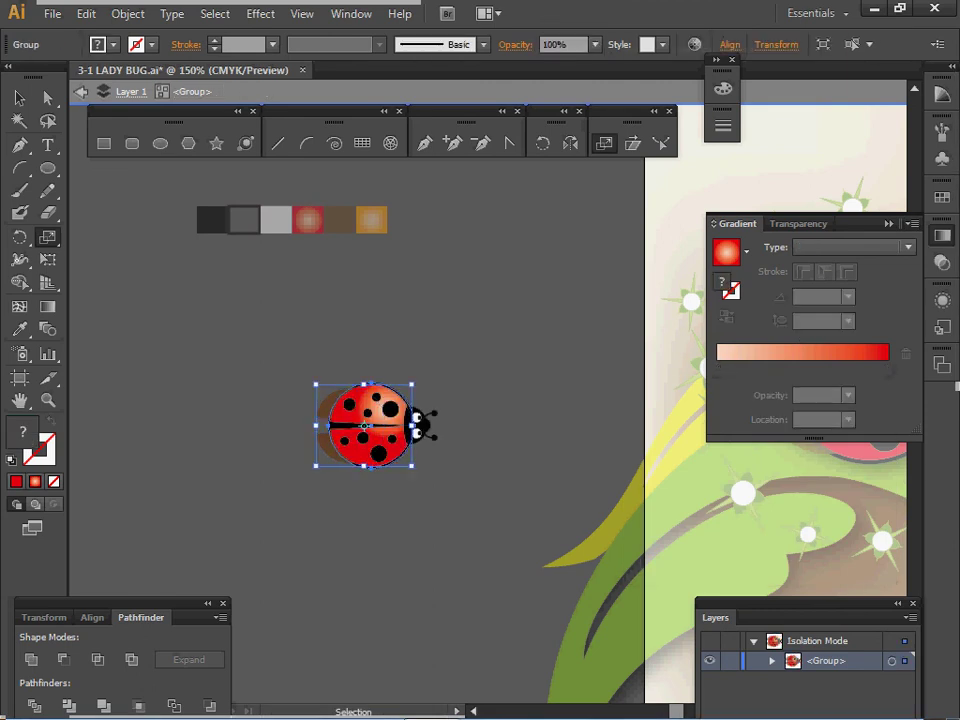
pyautogui.click(389, 408)
pyautogui.keyDown('ctrl'); pyautogui.click(391, 416); pyautogui.keyUp('ctrl')
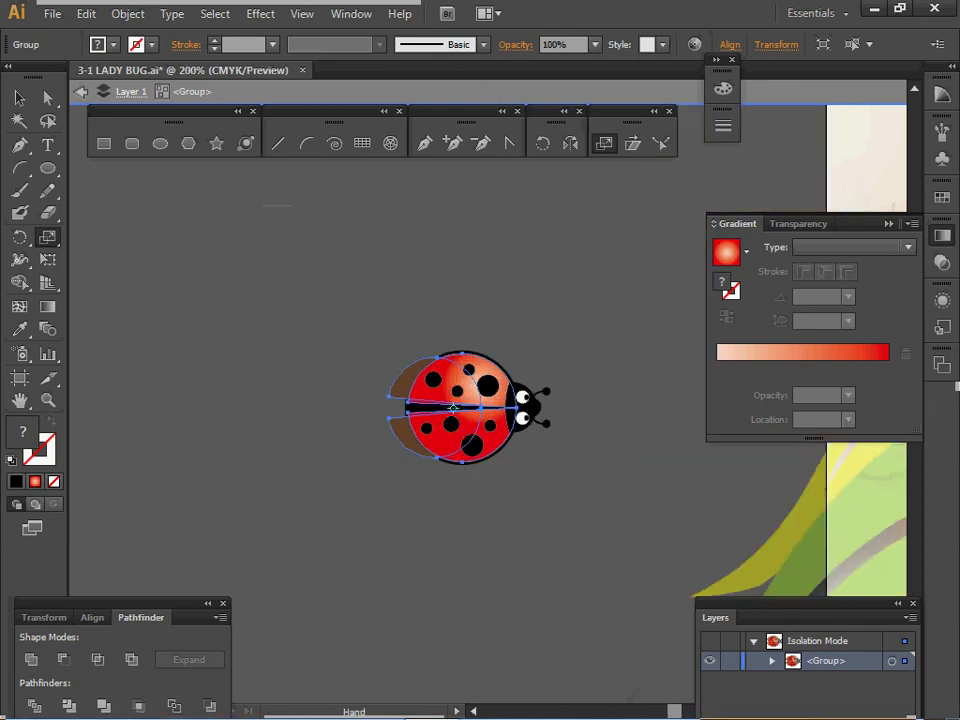
pyautogui.moveTo(391, 416); pyautogui.dragTo(312, 565)
pyautogui.hotkey('ctrl', 'shift', 'a')
pyautogui.click(333, 556)
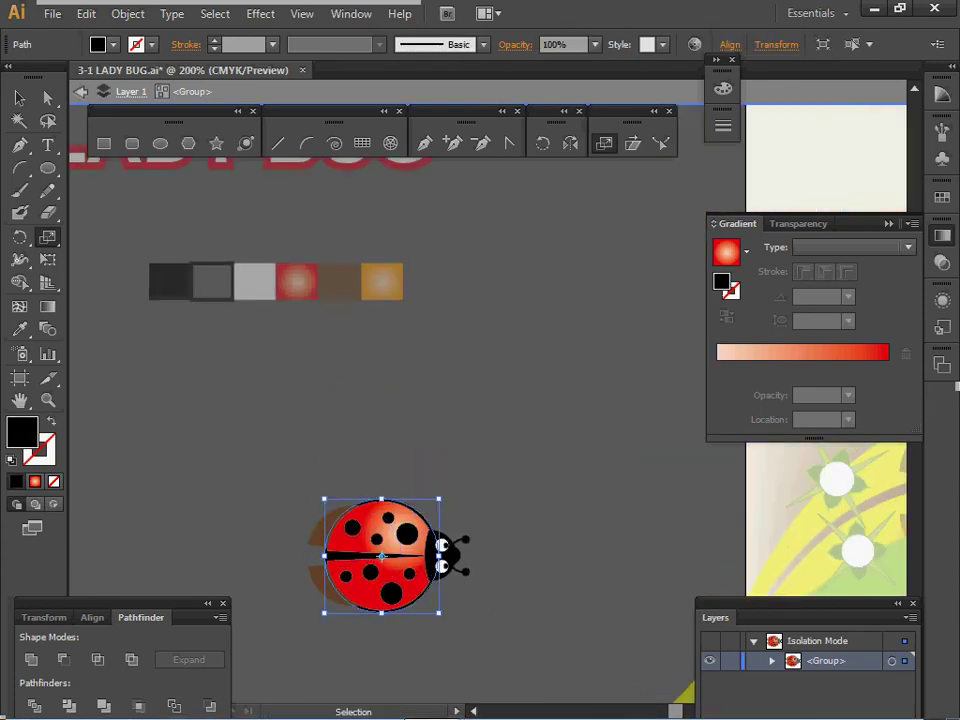
pyautogui.doubleClick(328, 586)
pyautogui.keyDown('ctrl'); pyautogui.click(368, 530); pyautogui.keyUp('ctrl')
pyautogui.keyDown('ctrl'); pyautogui.keyDown('shift'); pyautogui.click(368, 584); pyautogui.keyUp('shift'); pyautogui.keyUp('ctrl')
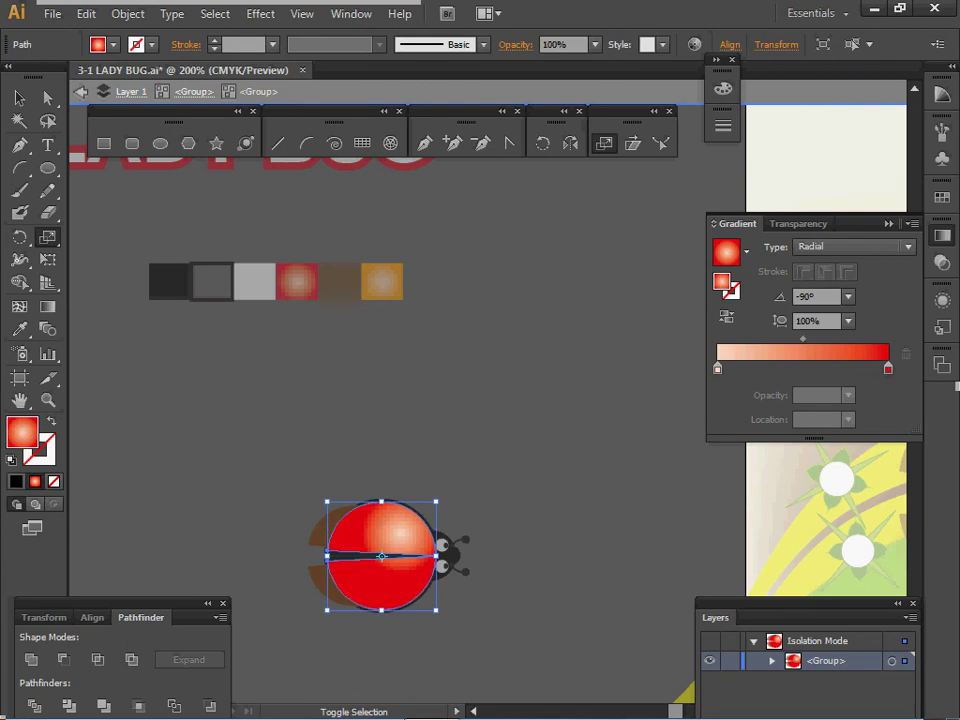
pyautogui.press('i')
pyautogui.click(381, 281)
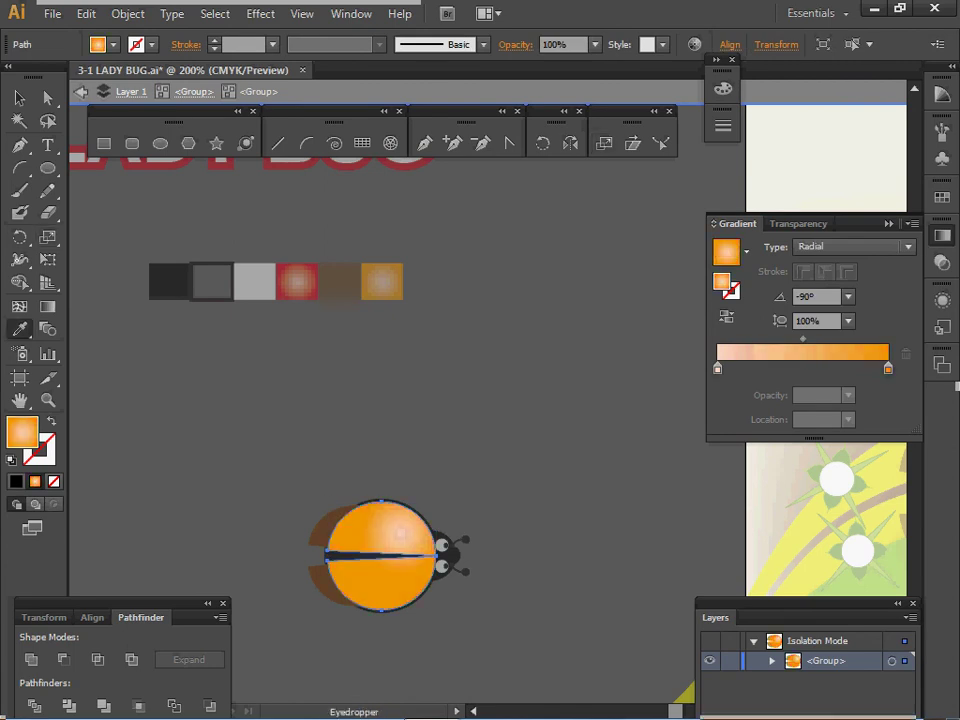
# Check the CMYK values of the gradient's orange end stop, exit isolation mode and deselect the artwork.
pyautogui.doubleClick(888, 368)
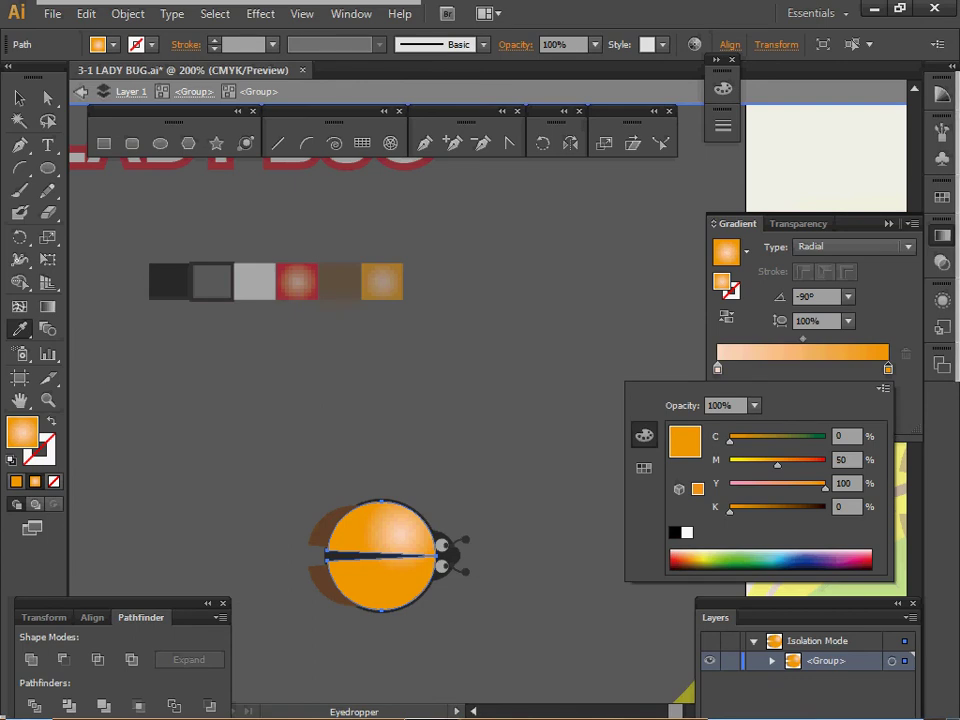
pyautogui.press('Escape')
pyautogui.press('Escape')
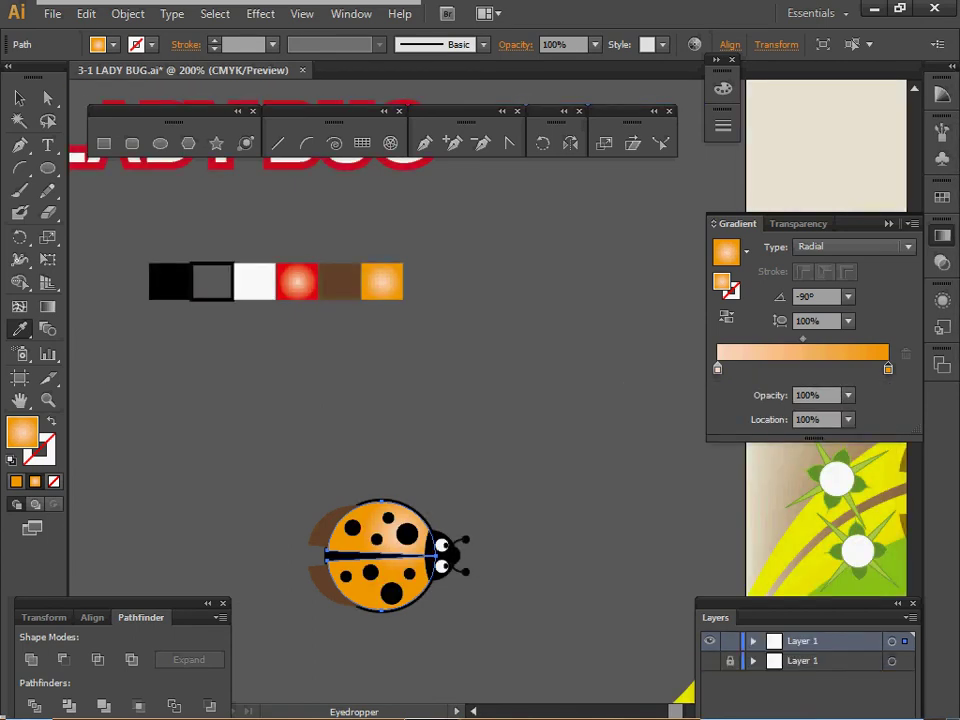
pyautogui.hotkey('ctrl', 'shift', 'a')
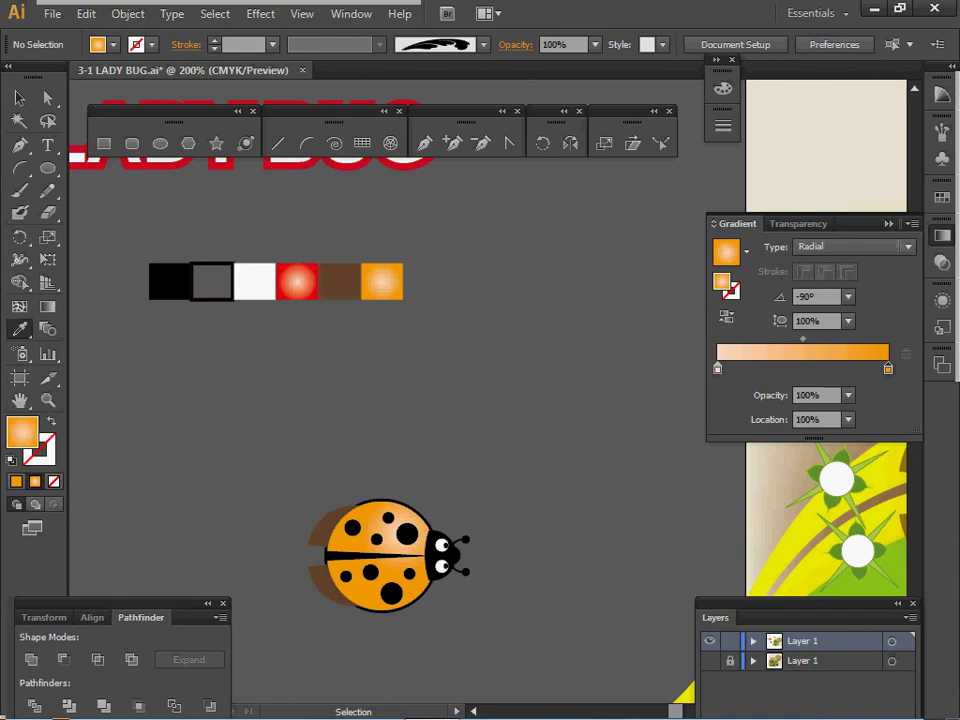
pyautogui.click(943, 235)
# Save the small orange ladybug as a Graphic symbol named 무당벌레 and delete the original artwork from the canvas.
pyautogui.keyDown('ctrl'); pyautogui.keyDown('alt'); pyautogui.click(508, 449); pyautogui.keyUp('alt'); pyautogui.keyUp('ctrl')
pyautogui.moveTo(508, 449); pyautogui.dragTo(416, 327)
pyautogui.moveTo(190, 279); pyautogui.dragTo(356, 393)
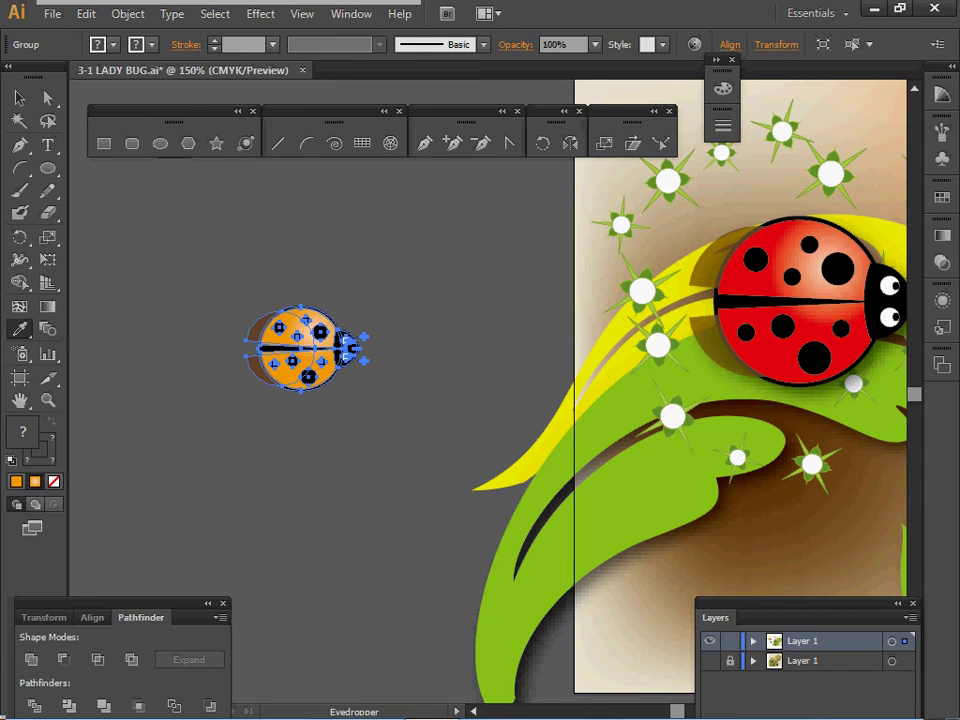
pyautogui.click(941, 158)
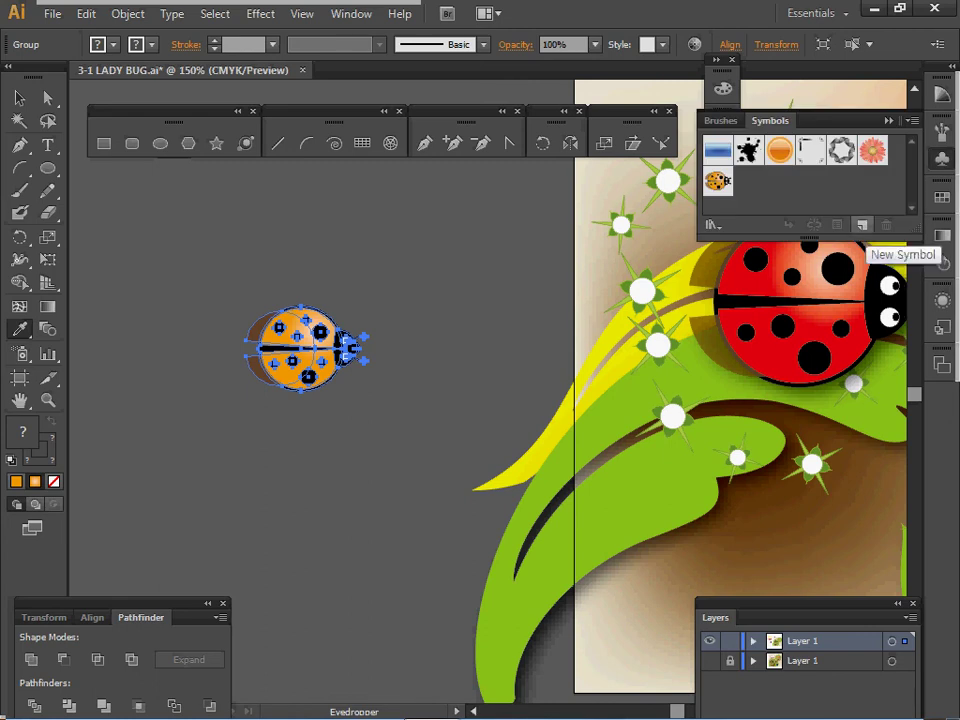
pyautogui.click(861, 225)
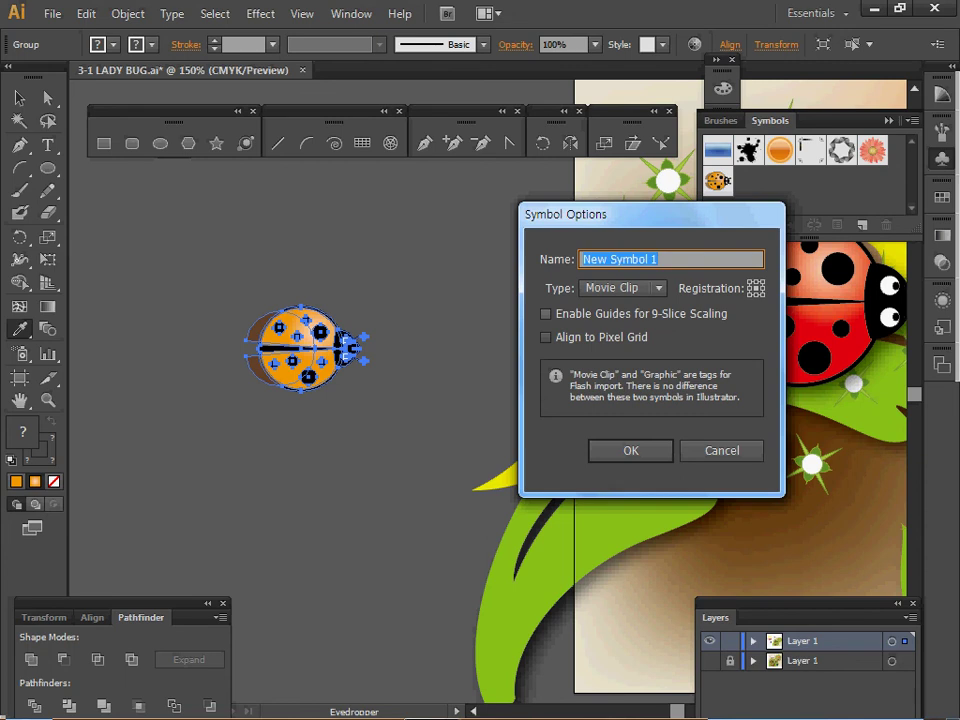
pyautogui.press('BackSpace')
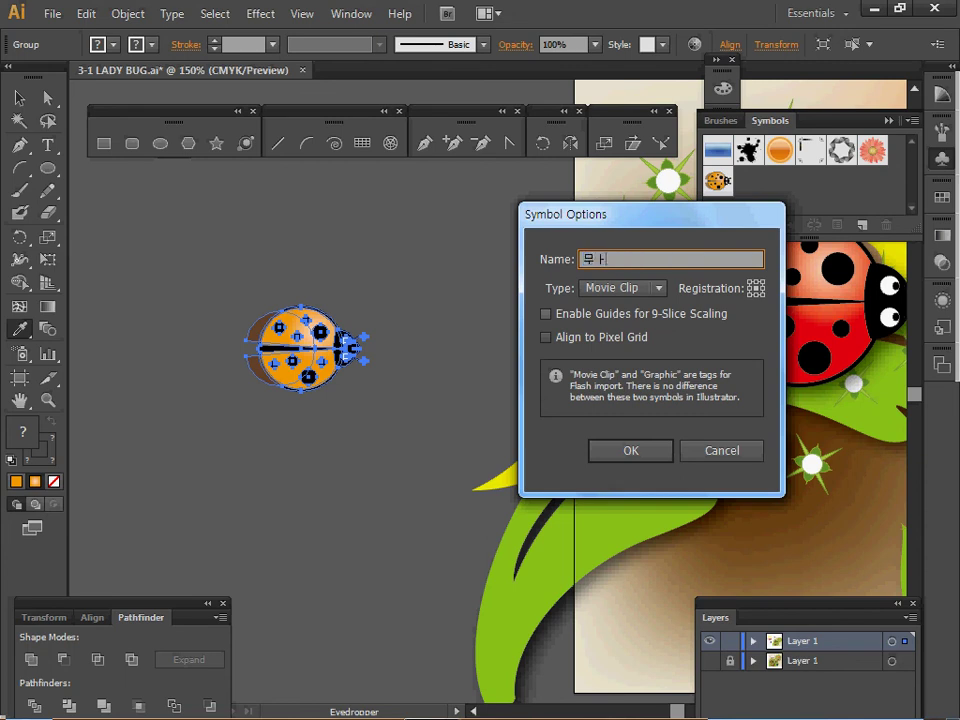
pyautogui.write('무당ㅂ')
pyautogui.write('벌레')
pyautogui.click(630, 288)
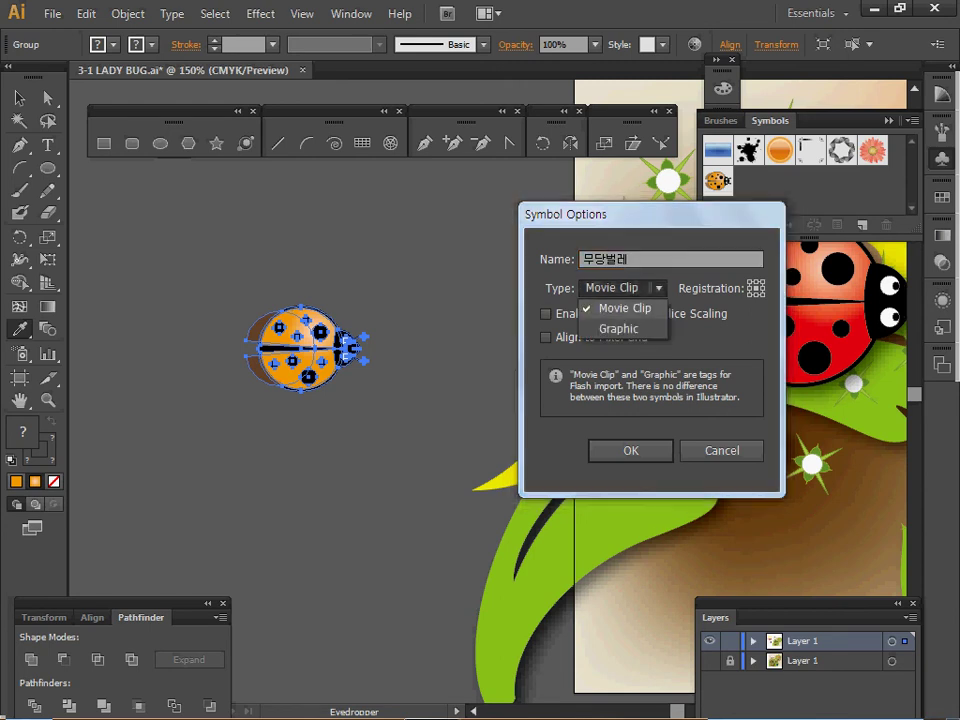
pyautogui.click(622, 328)
pyautogui.click(630, 451)
pyautogui.press('Return')
pyautogui.moveTo(238, 272); pyautogui.dragTo(365, 394)
pyautogui.press('Delete')
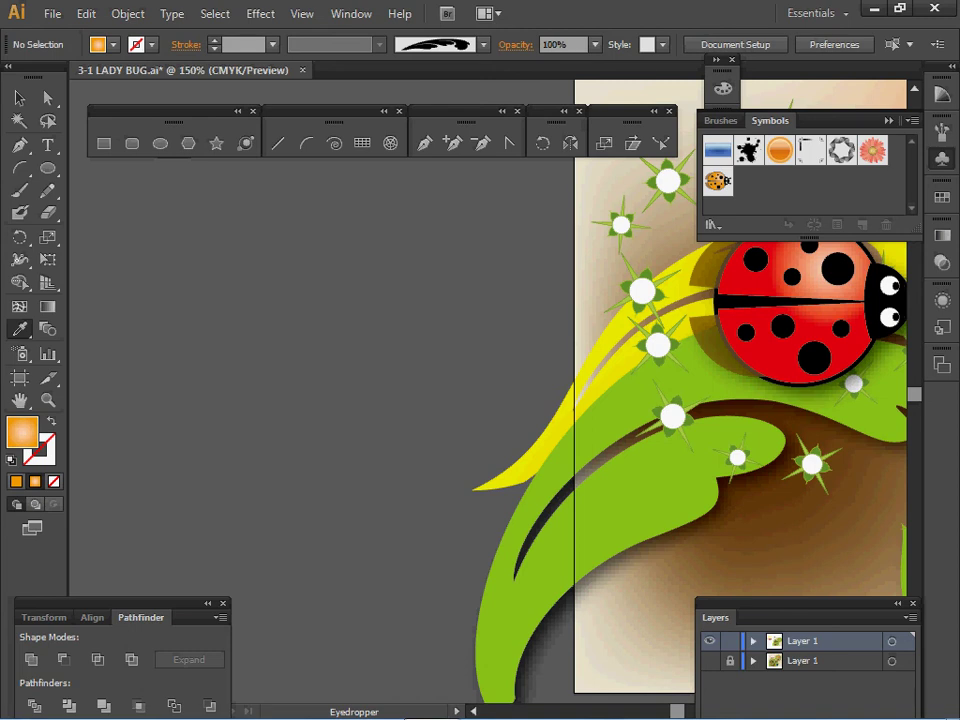
# Detach the Symbol Sprayer tool group into a floating set beside the artboard.
pyautogui.keyDown('ctrl'); pyautogui.keyDown('alt'); pyautogui.click(604, 425); pyautogui.keyUp('alt'); pyautogui.keyUp('ctrl')
pyautogui.keyDown('ctrl'); pyautogui.keyDown('alt'); pyautogui.click(556, 425); pyautogui.keyUp('alt'); pyautogui.keyUp('ctrl')
pyautogui.moveTo(556, 425); pyautogui.dragTo(249, 467)
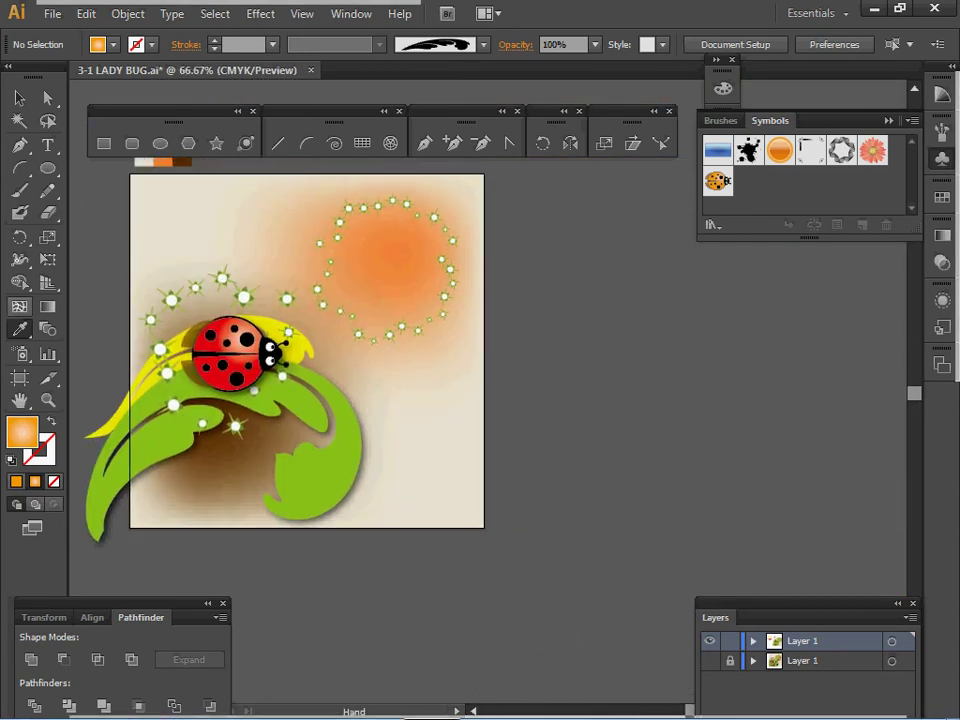
pyautogui.click(20, 353)
pyautogui.click(256, 432)
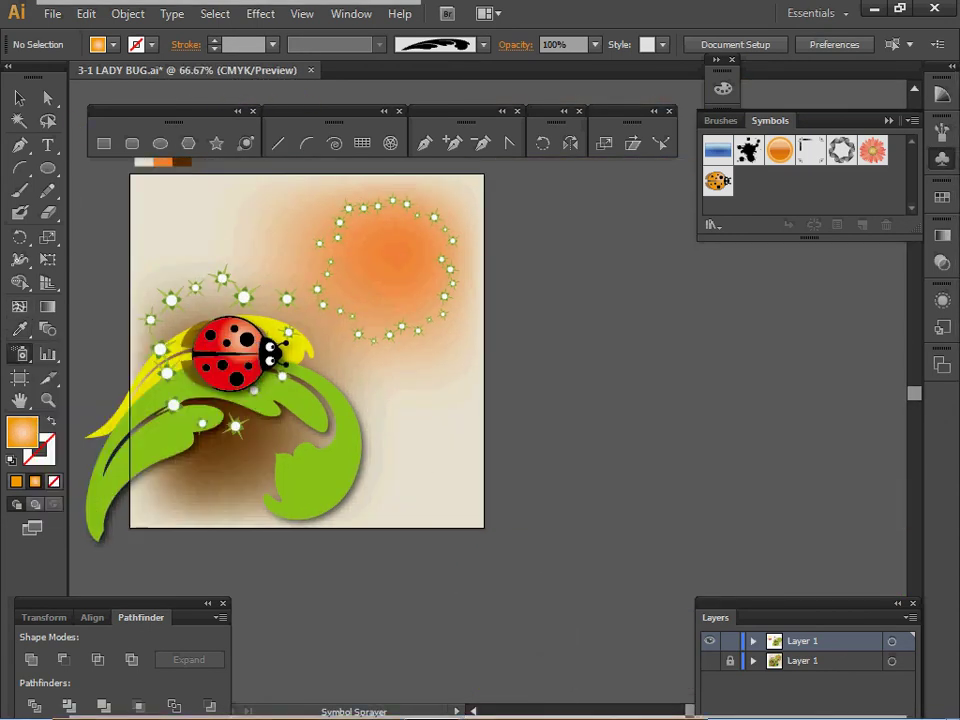
pyautogui.moveTo(131, 366); pyautogui.dragTo(731, 335)
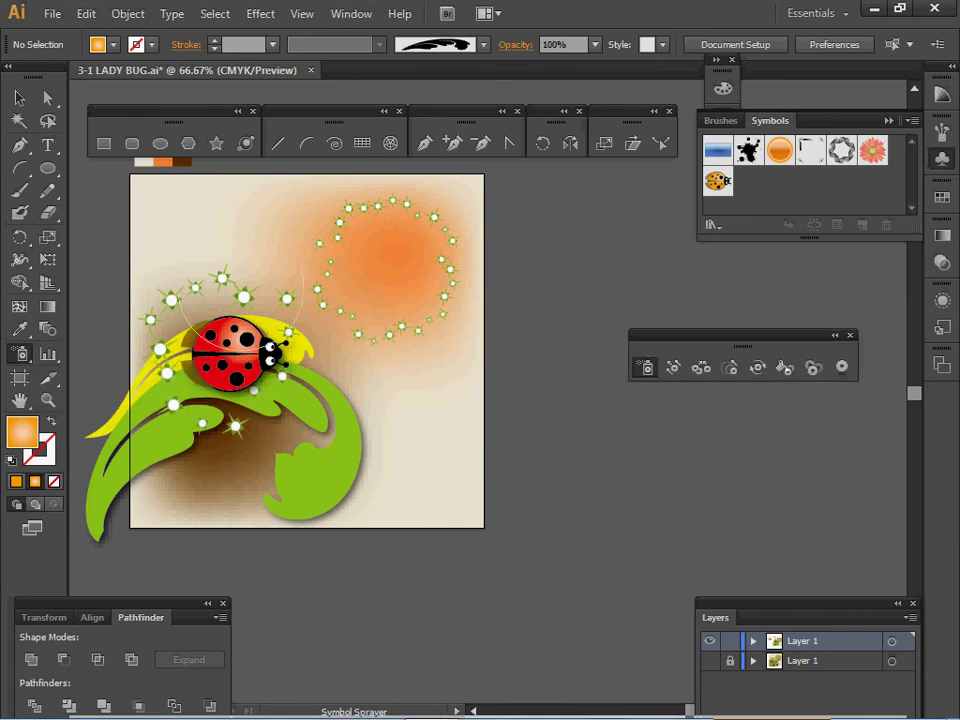
# Spray five instances of the orange ladybug symbol over the star circle and the area below it.
pyautogui.click(260, 262)
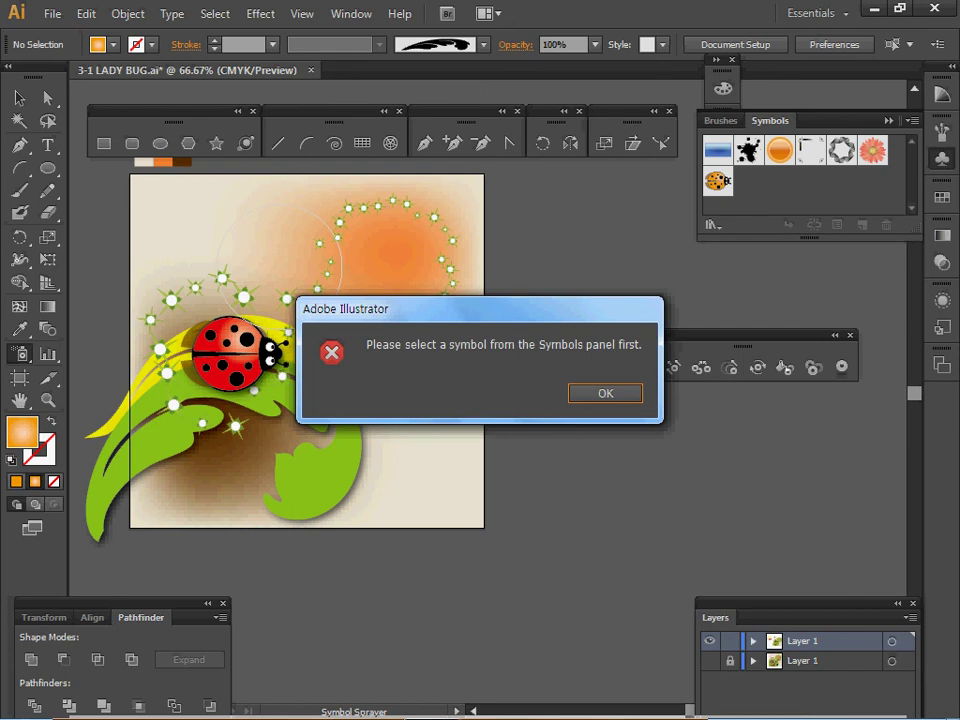
pyautogui.click(605, 393)
pyautogui.click(717, 181)
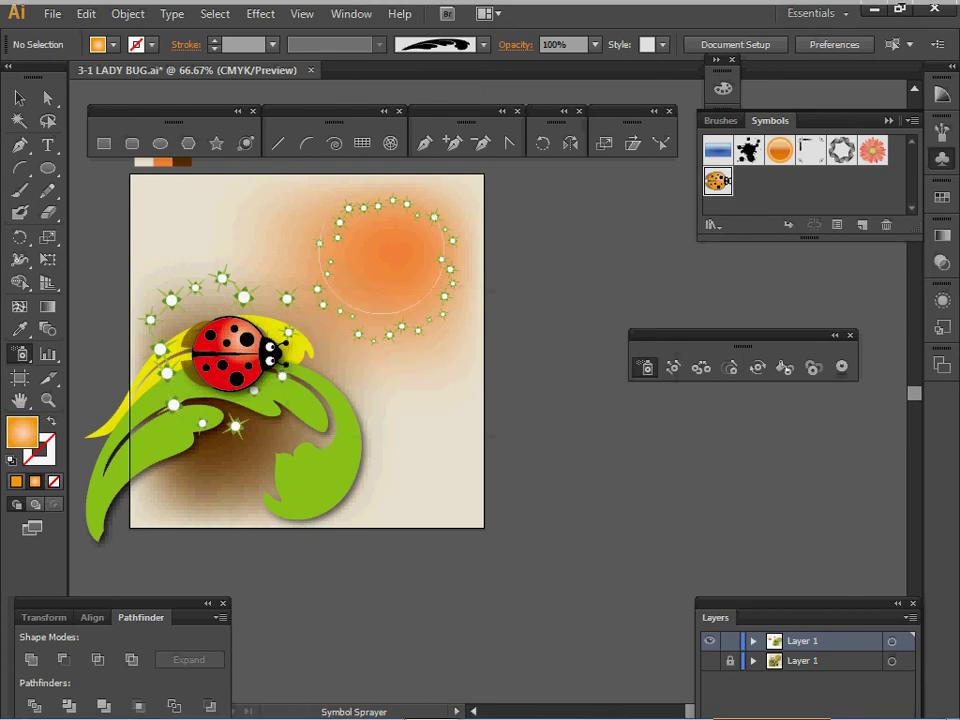
pyautogui.click(350, 222)
pyautogui.click(349, 216)
pyautogui.click(430, 268)
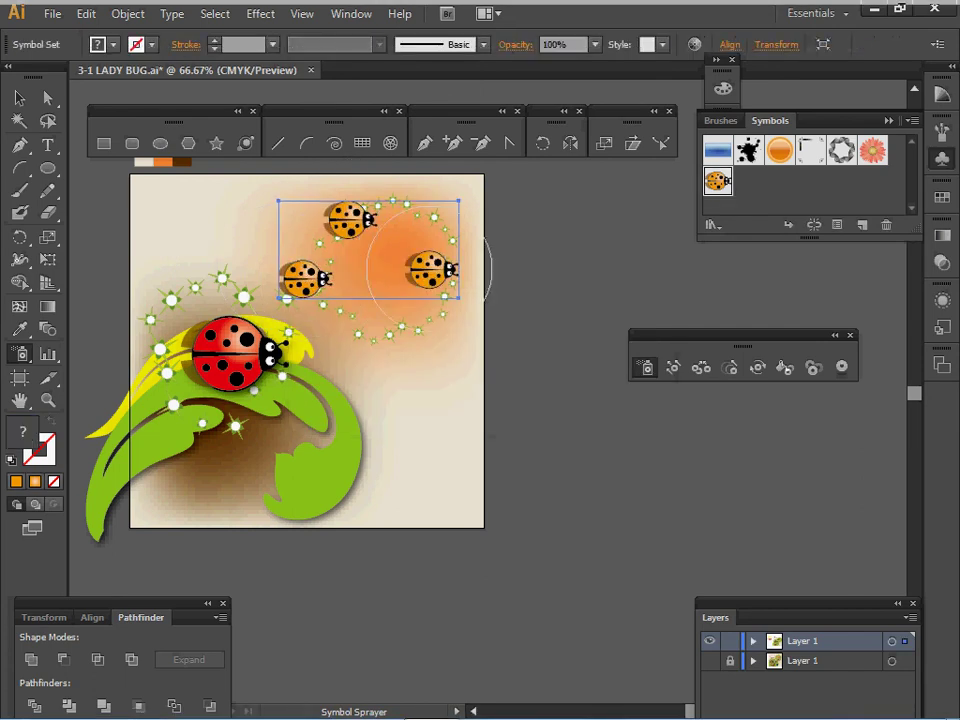
pyautogui.click(422, 360)
pyautogui.click(347, 405)
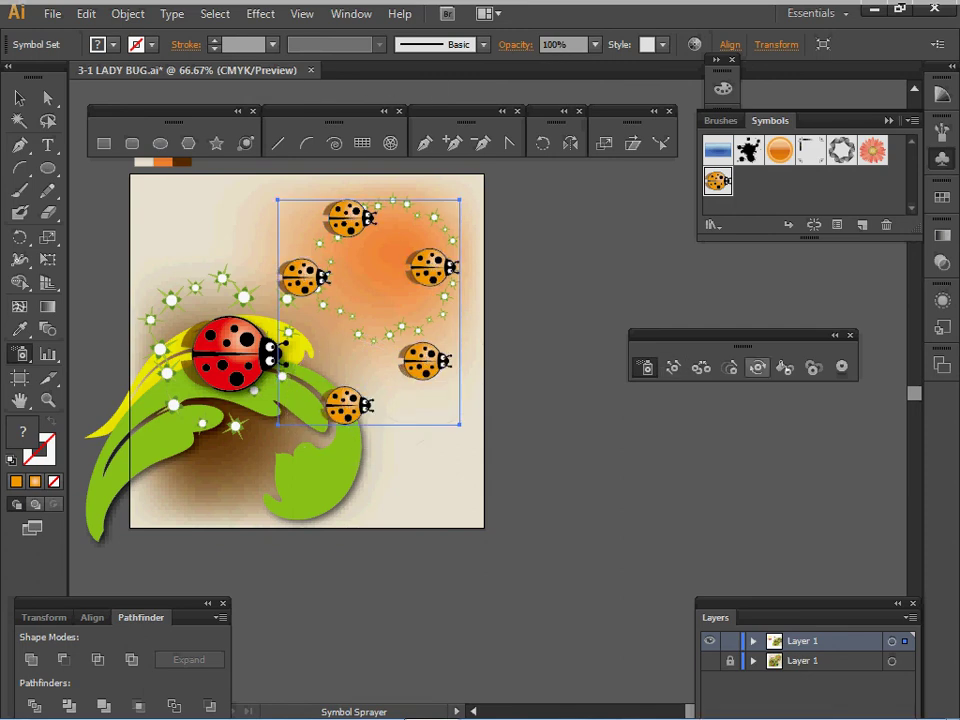
# Shrink the leftmost ladybug instance and, slightly, the two lower ones with the Symbol Sizer.
pyautogui.click(729, 367)
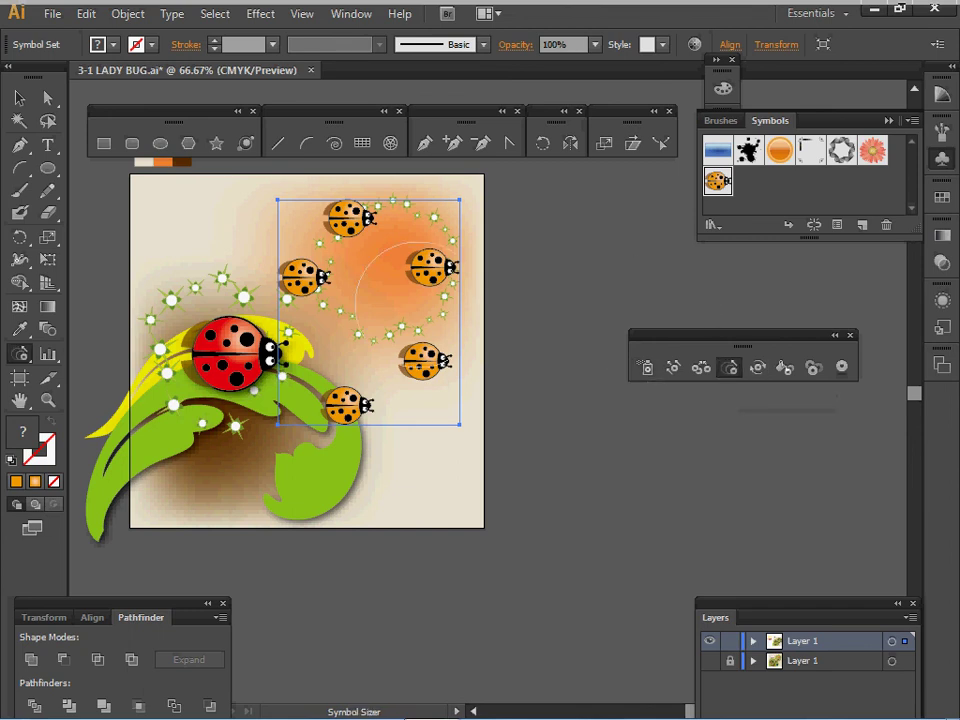
pyautogui.keyDown('alt'); pyautogui.click(302, 283); pyautogui.keyUp('alt')
pyautogui.keyDown('alt'); pyautogui.click(302, 283); pyautogui.keyUp('alt')
pyautogui.keyDown('alt'); pyautogui.click(353, 416); pyautogui.keyUp('alt')
pyautogui.keyDown('alt'); pyautogui.click(424, 385); pyautogui.keyUp('alt')
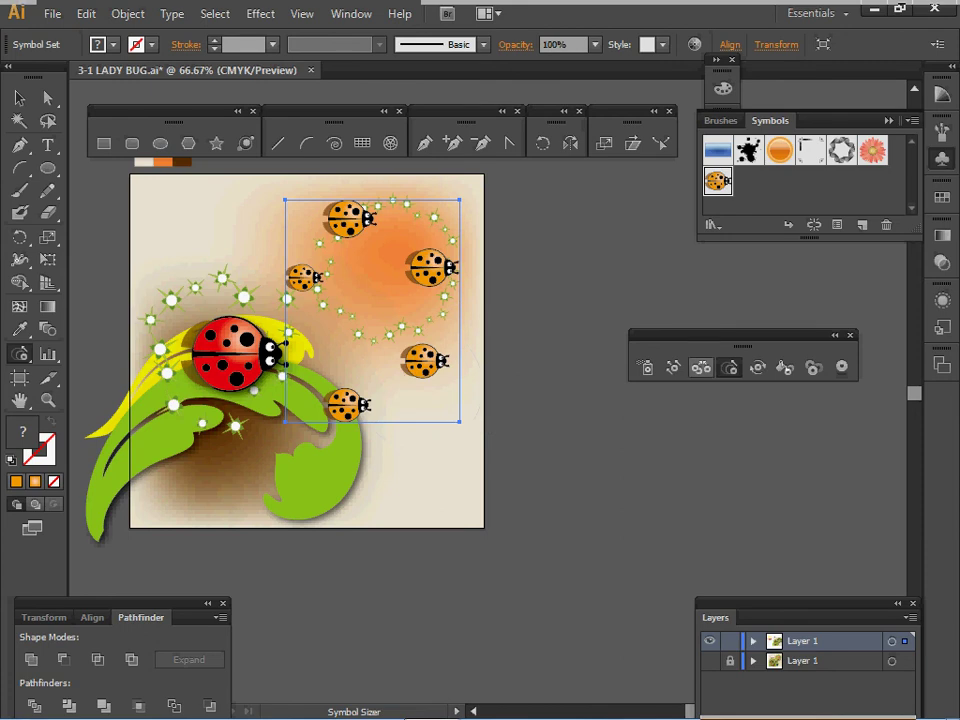
# Shift the two upper ladybugs slightly inside the star circle and the lower-right one outward with the Symbol Shifter.
pyautogui.click(673, 367)
pyautogui.moveTo(341, 213); pyautogui.dragTo(356, 254)
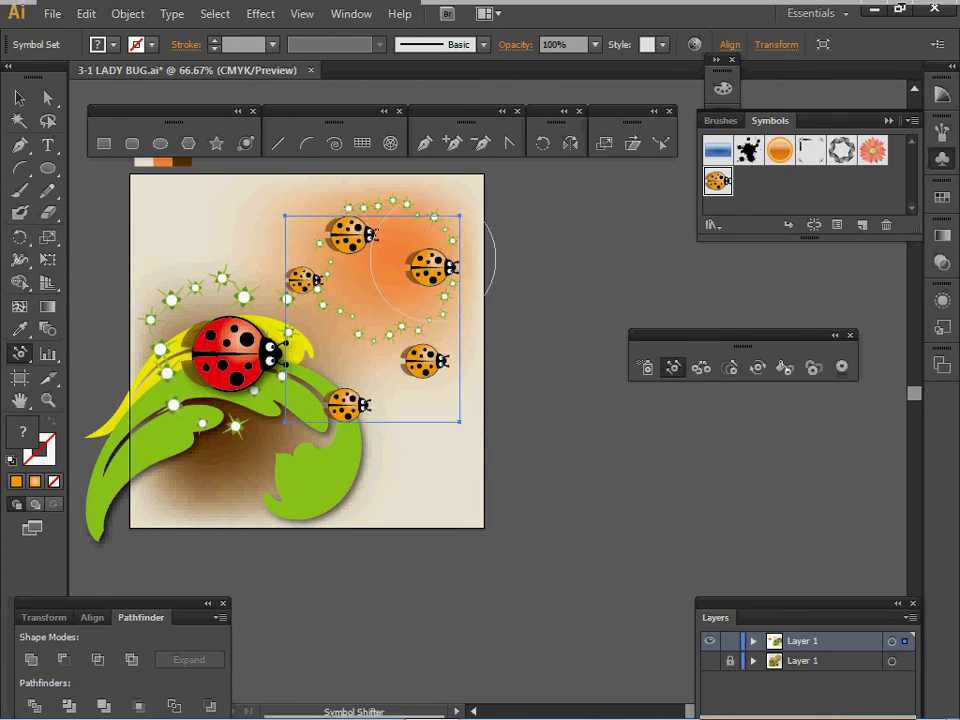
pyautogui.moveTo(433, 260); pyautogui.dragTo(423, 286)
pyautogui.moveTo(427, 360); pyautogui.dragTo(453, 382)
# Rotate the top, right and lower-right ladybugs to different angles with the Symbol Spinner.
pyautogui.click(757, 367)
pyautogui.moveTo(366, 243); pyautogui.dragTo(372, 250)
pyautogui.moveTo(421, 285); pyautogui.dragTo(441, 273)
pyautogui.moveTo(434, 377); pyautogui.dragTo(450, 343)
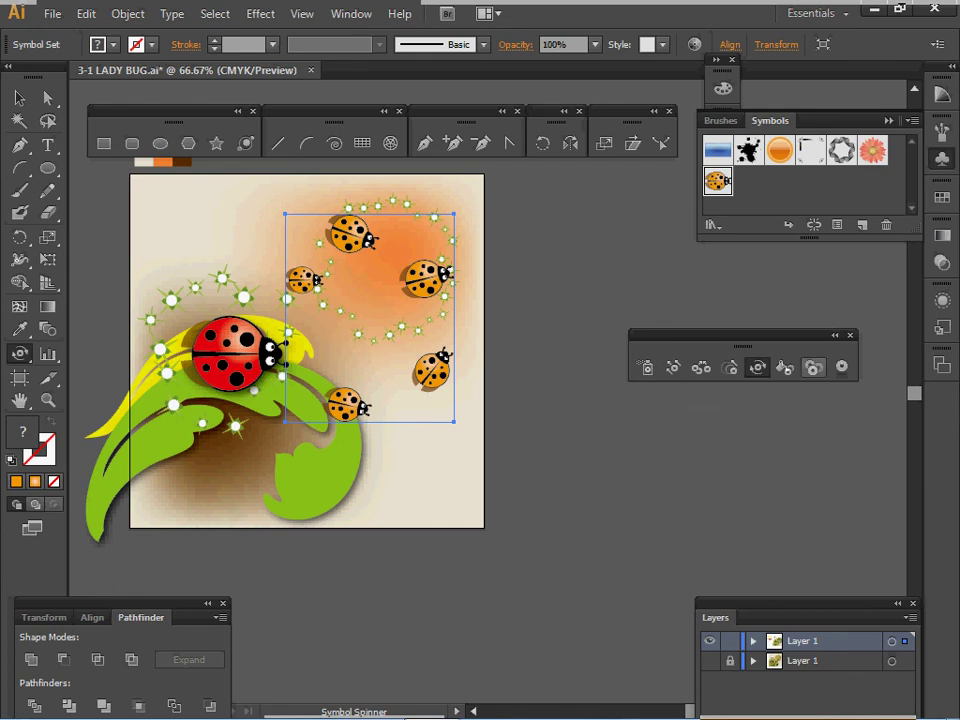
# Fade the leftmost and right ladybugs with the Symbol Screener and stain the lowest one blue with the Symbol Stainer.
pyautogui.click(813, 367)
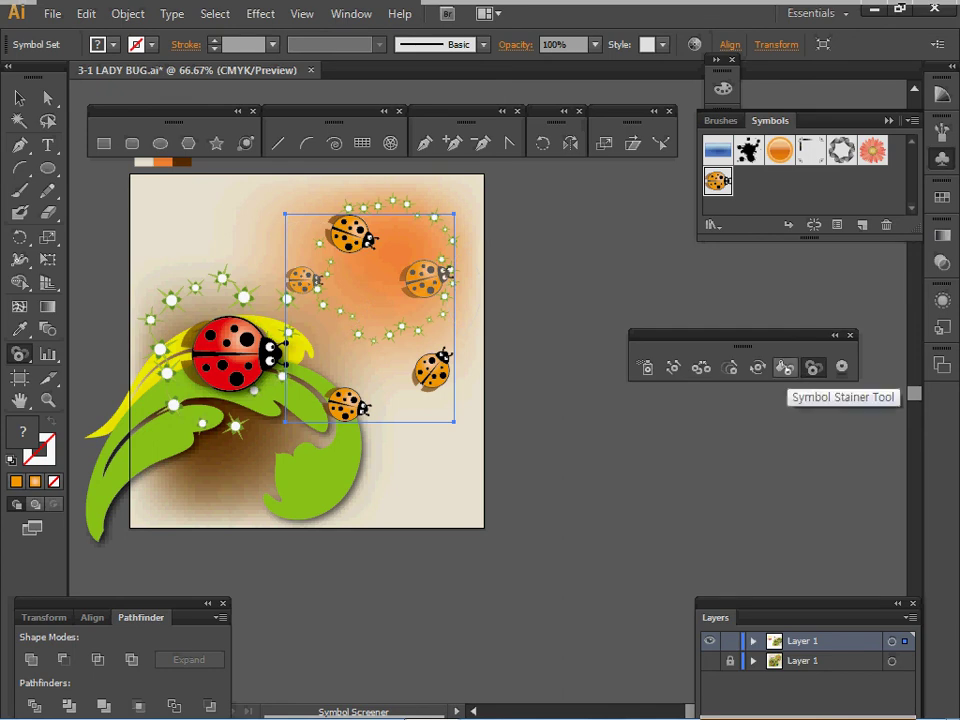
pyautogui.click(785, 367)
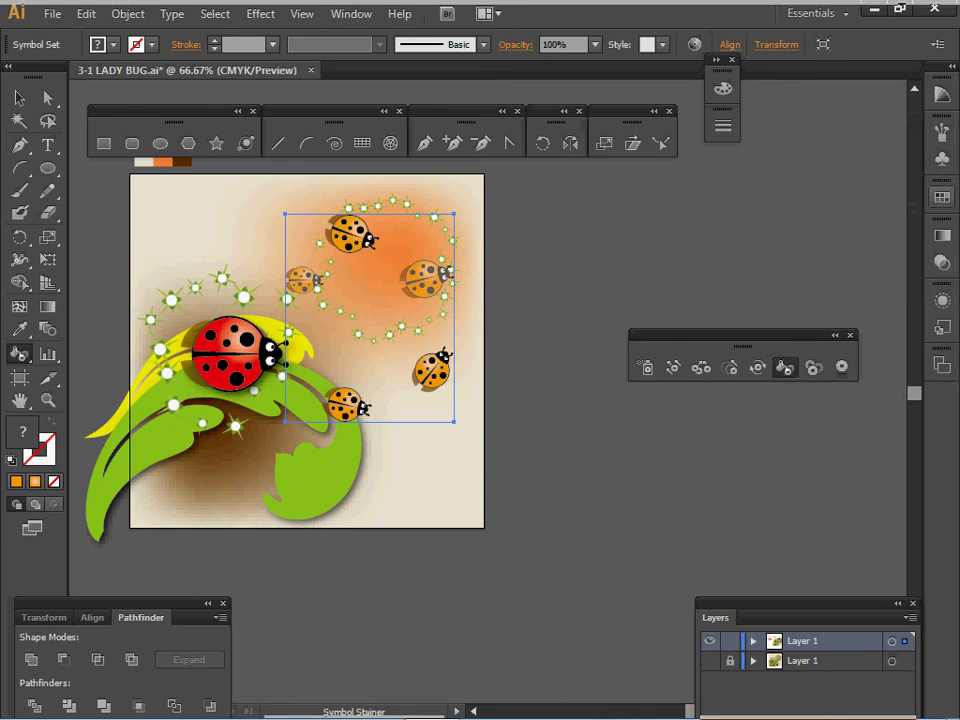
pyautogui.click(942, 197)
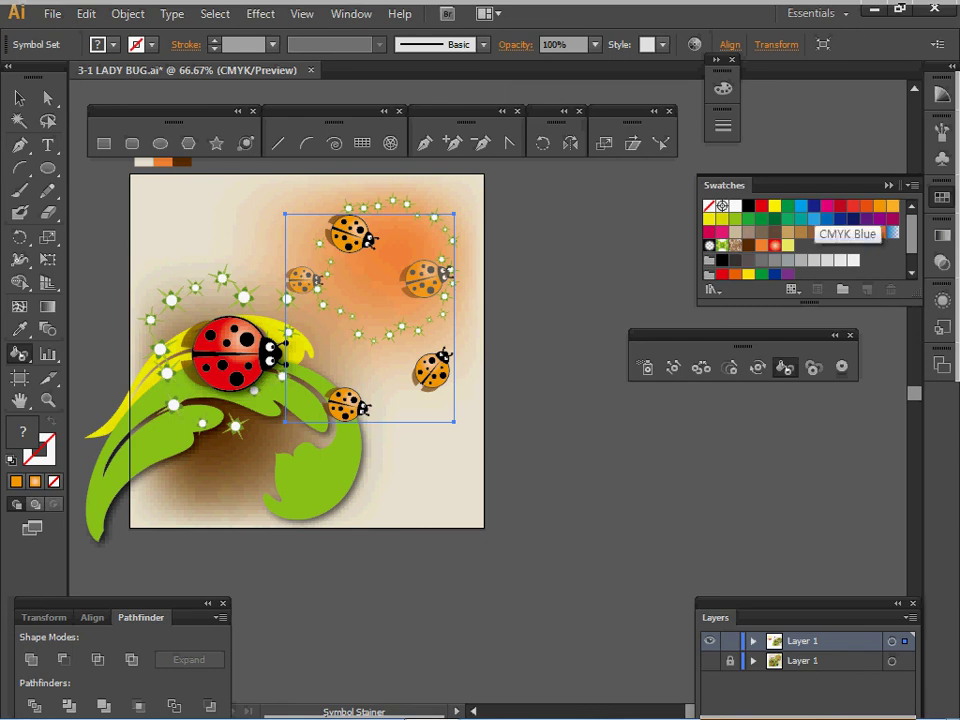
pyautogui.click(827, 219)
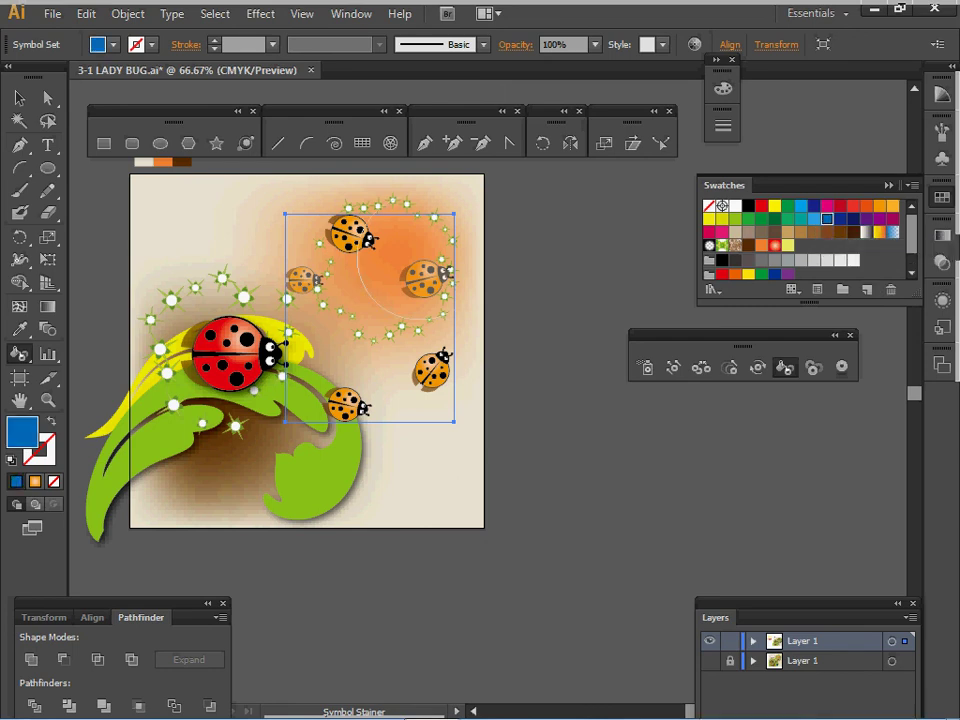
pyautogui.click(347, 405)
pyautogui.click(345, 405)
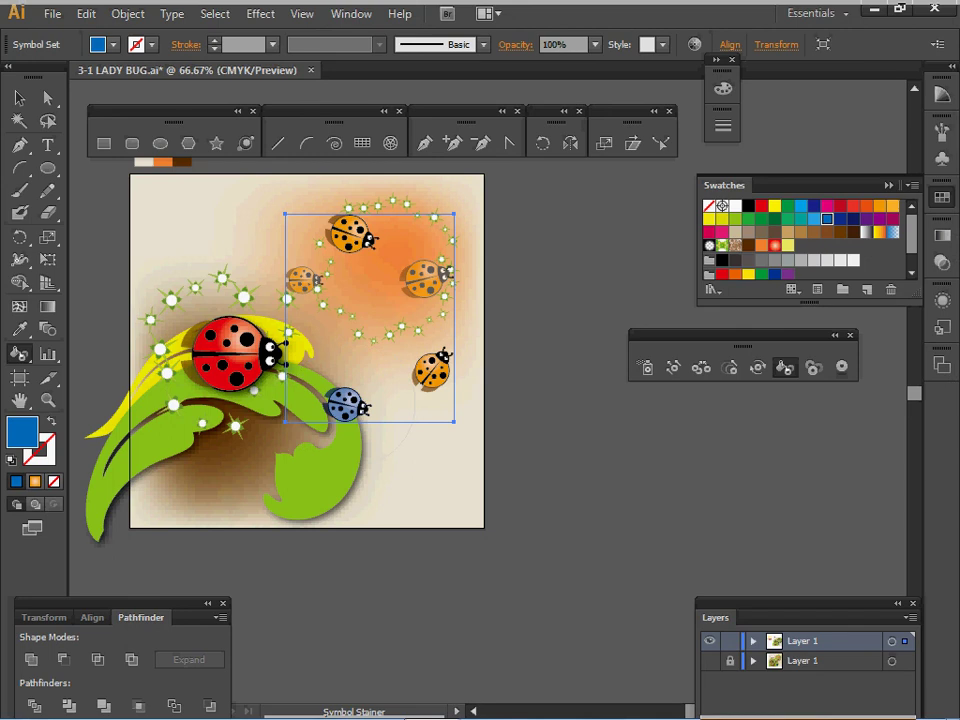
# Delete the sprayed ladybug symbol set from the artboard.
pyautogui.click(889, 185)
pyautogui.press('Delete')
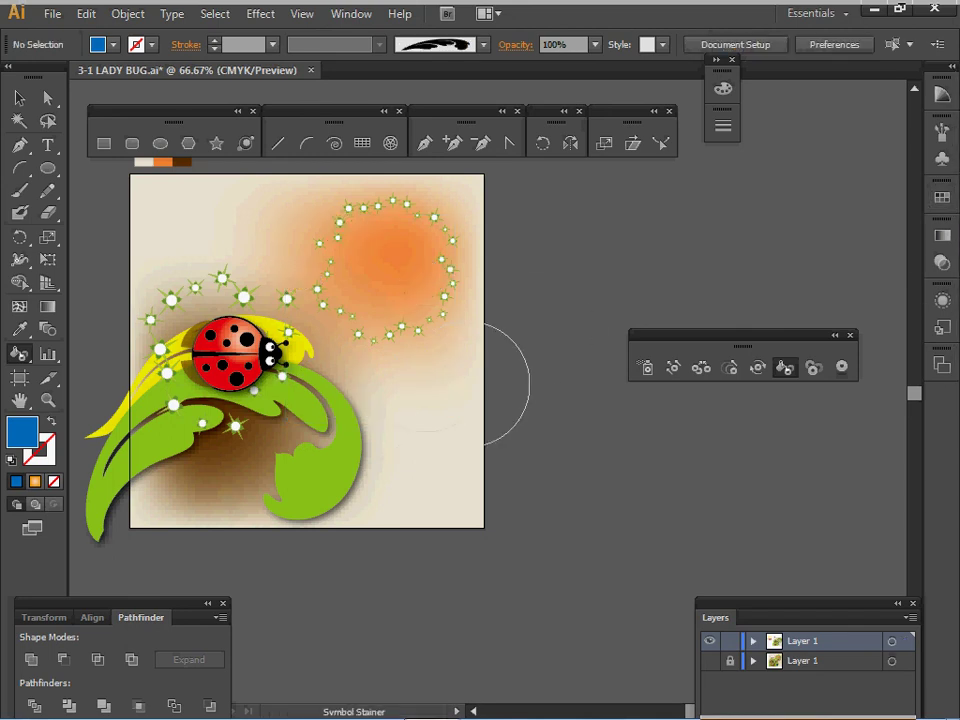
# Show and unlock the lower reference layer, make it active and hide the upper working layer.
pyautogui.click(710, 661)
pyautogui.click(730, 661)
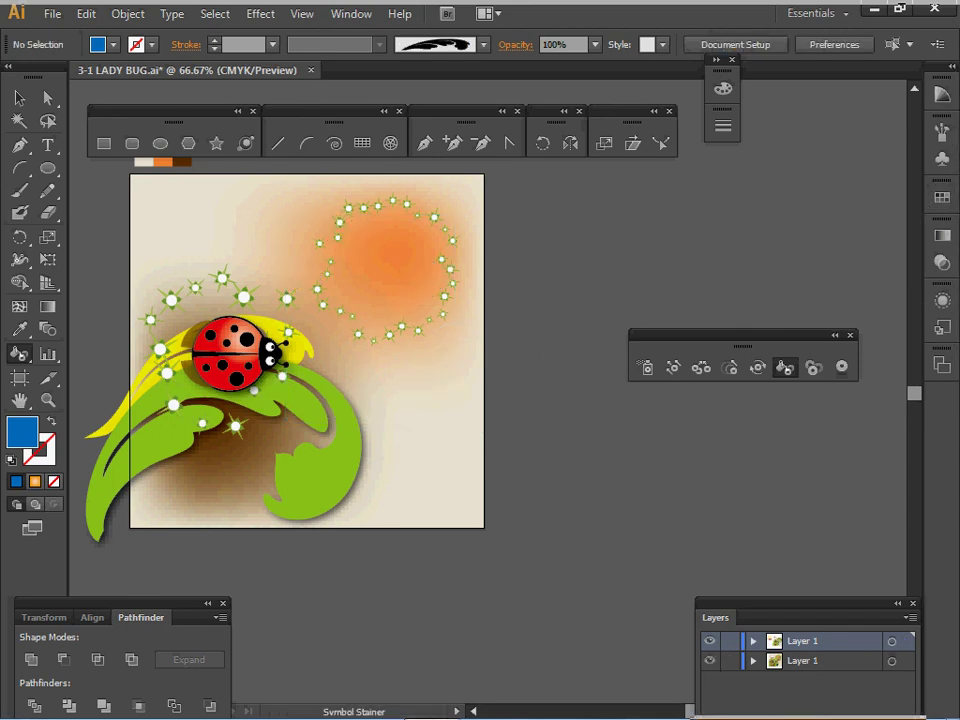
pyautogui.click(802, 661)
pyautogui.click(710, 641)
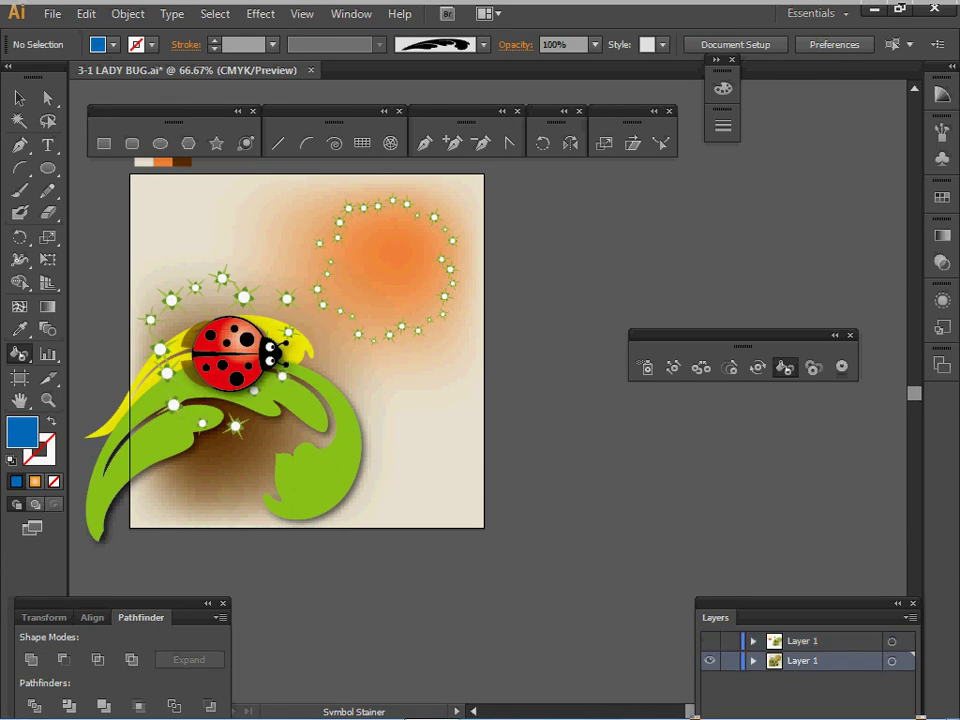
# Select the finished ladybug symbol set inside the reference layer's clip group, copy it and leave isolation mode.
pyautogui.hotkey('ctrl', 'a')
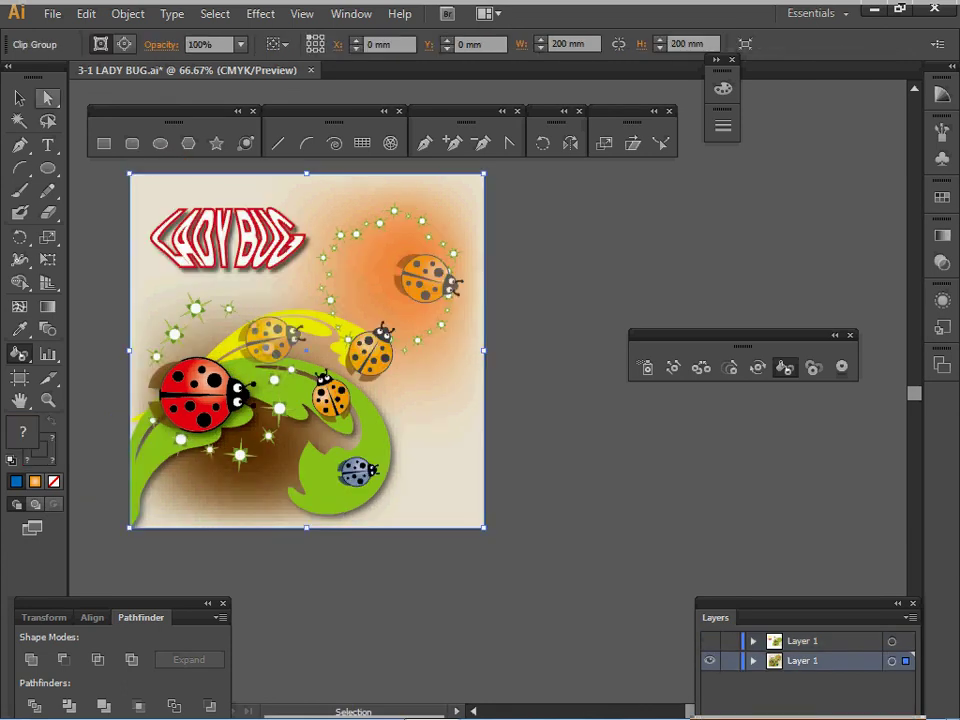
pyautogui.click(19, 98)
pyautogui.doubleClick(371, 353)
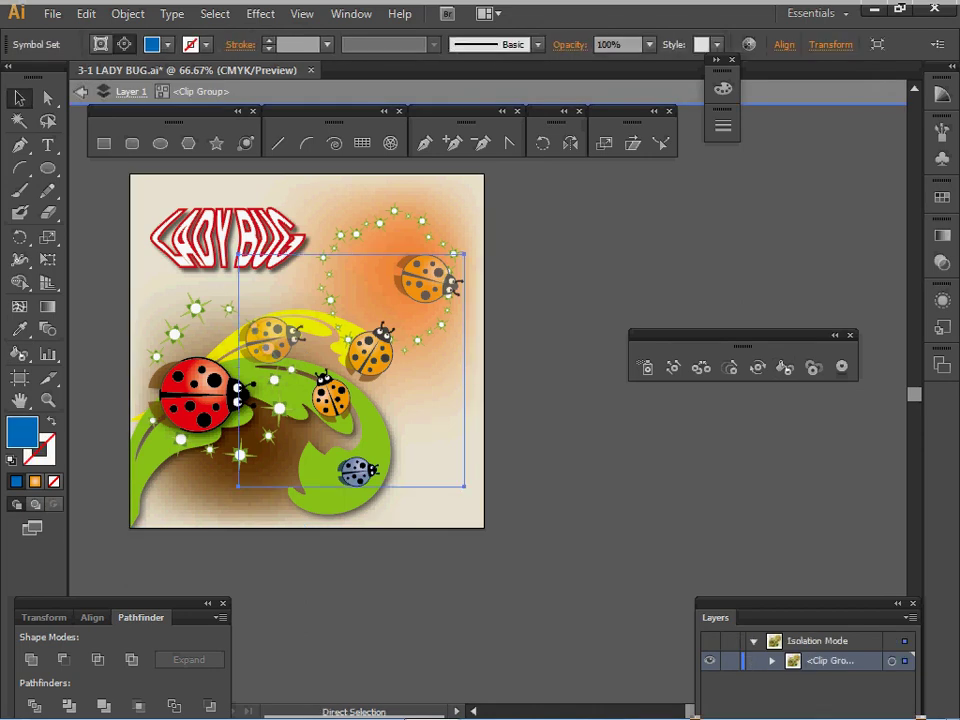
pyautogui.press('Escape')
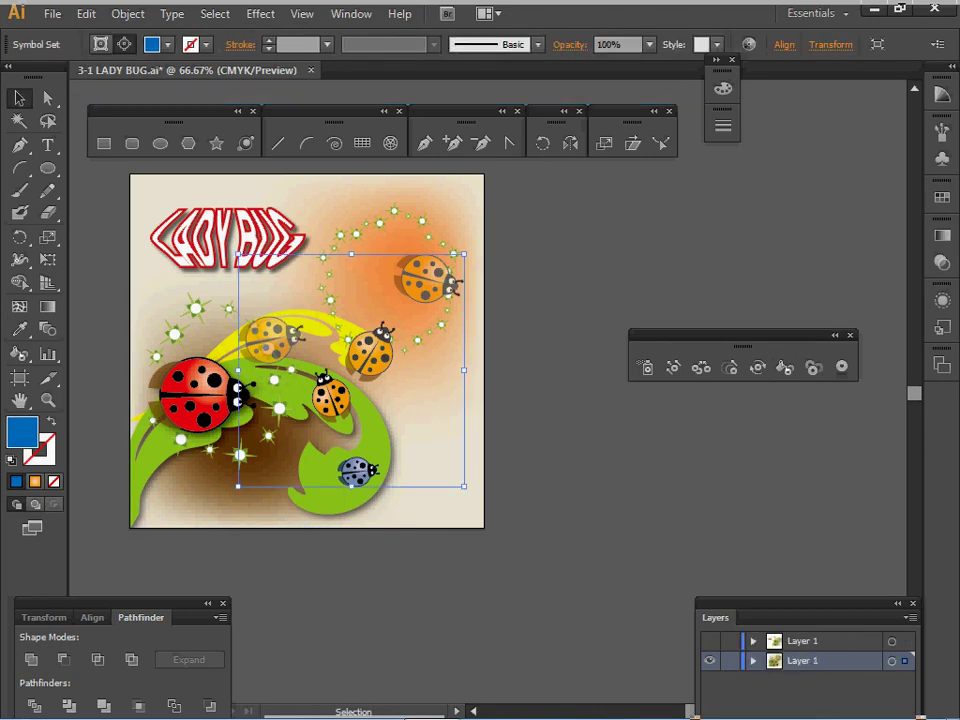
pyautogui.hotkey('ctrl', 'y')
# Hide the reference layer, show and activate the upper layer, and paste the ladybug symbol set in front.
pyautogui.click(710, 641)
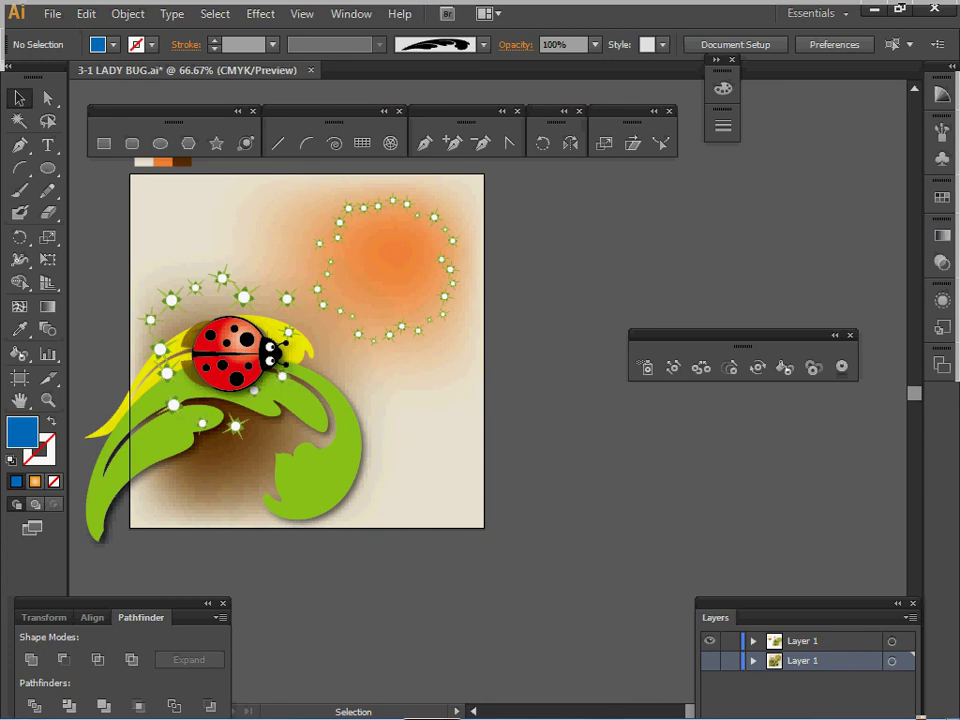
pyautogui.click(802, 641)
pyautogui.hotkey('ctrl', 'f')
# Move the large red ladybug slightly left and down on the leaves and save the document.
pyautogui.moveTo(228, 362); pyautogui.dragTo(199, 373)
pyautogui.press('ctrl')
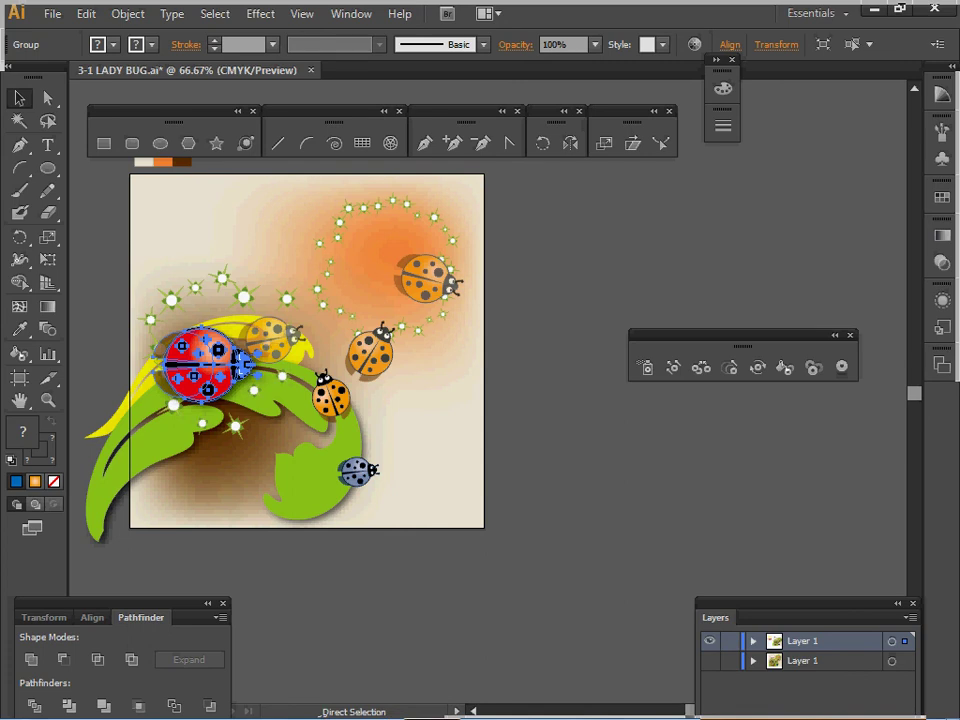
pyautogui.hotkey('ctrl', 'z')
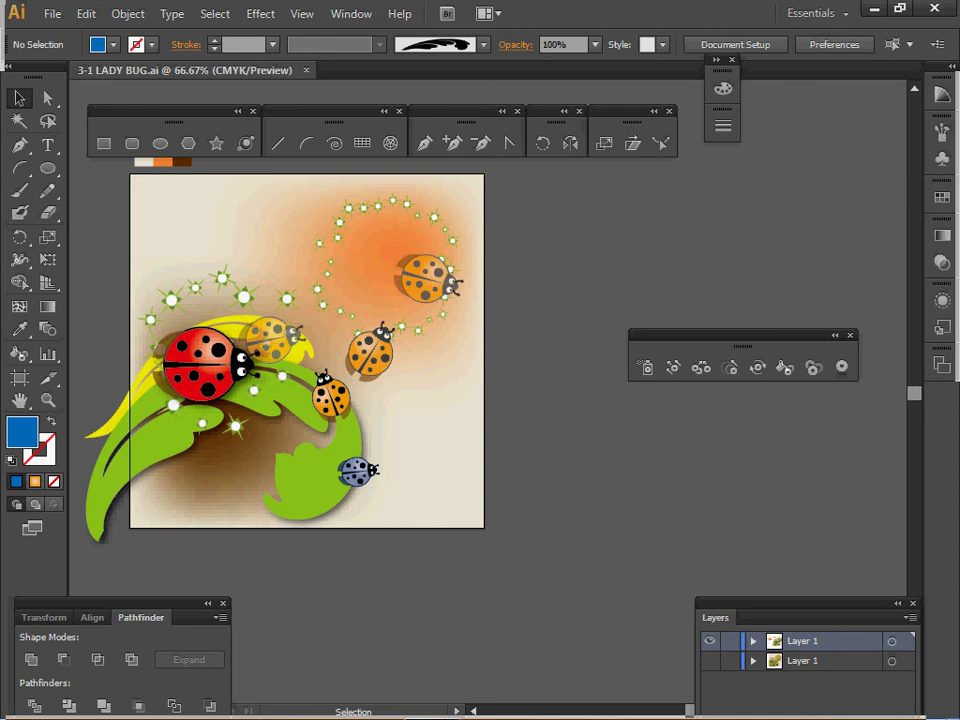
# Apply the sample swatch's white fill and 8 pt red stroke to the upper LADY BUG text with the Eyedropper.
pyautogui.press('space')
pyautogui.moveTo(306, 350); pyautogui.dragTo(400, 395)
pyautogui.keyDown('ctrl'); pyautogui.click(171, 307); pyautogui.keyUp('ctrl')
pyautogui.moveTo(171, 307); pyautogui.dragTo(132, 393)
pyautogui.keyDown('ctrl'); pyautogui.click(271, 388); pyautogui.keyUp('ctrl')
pyautogui.press('v')
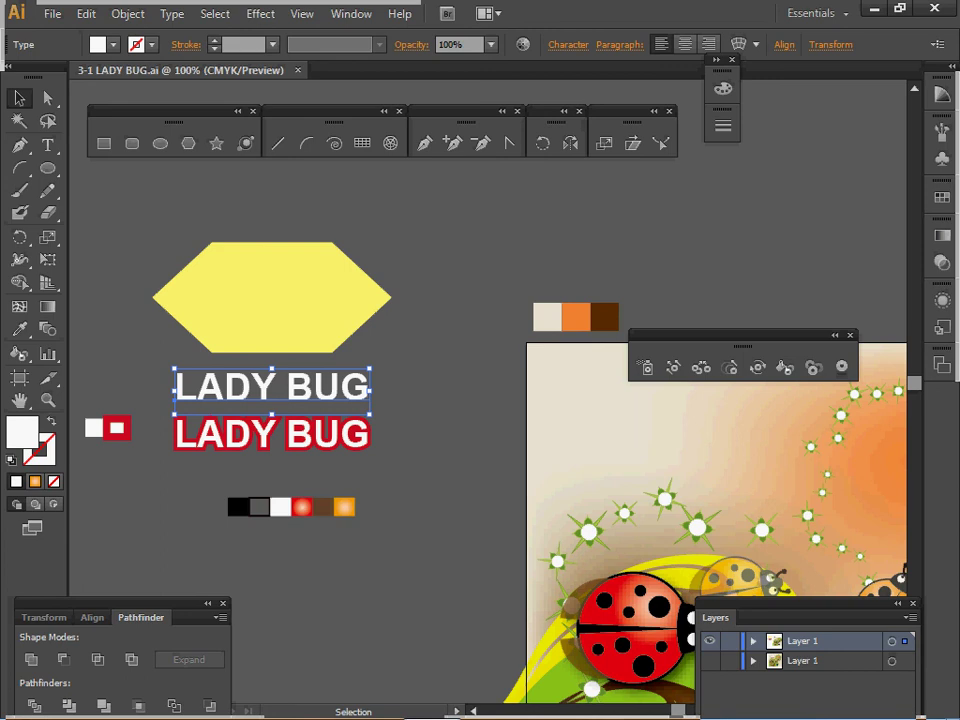
pyautogui.click(117, 428)
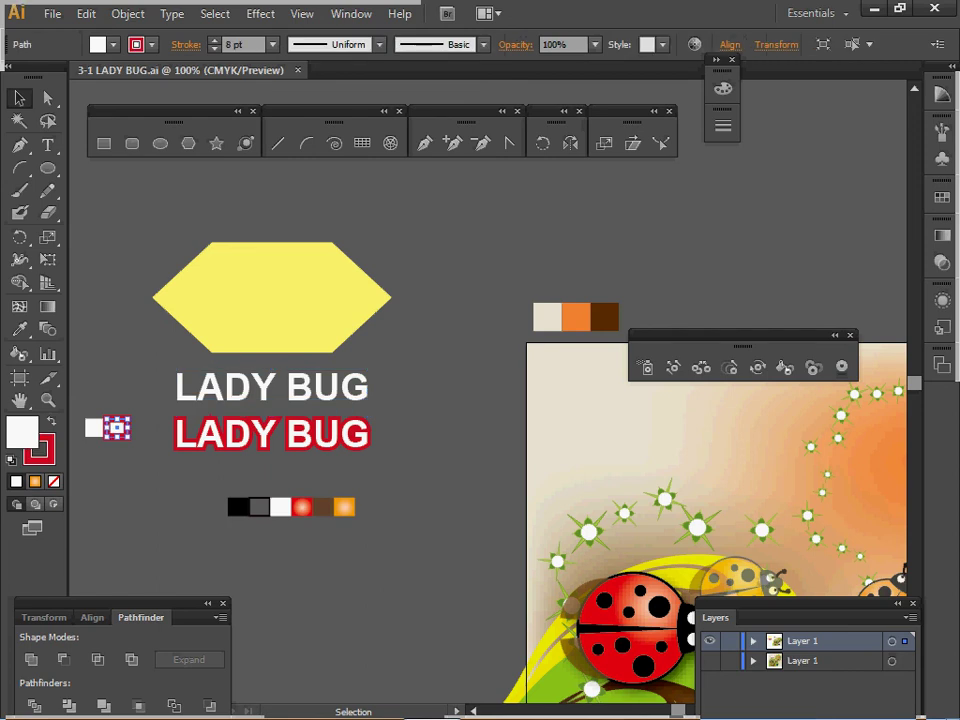
pyautogui.click(272, 388)
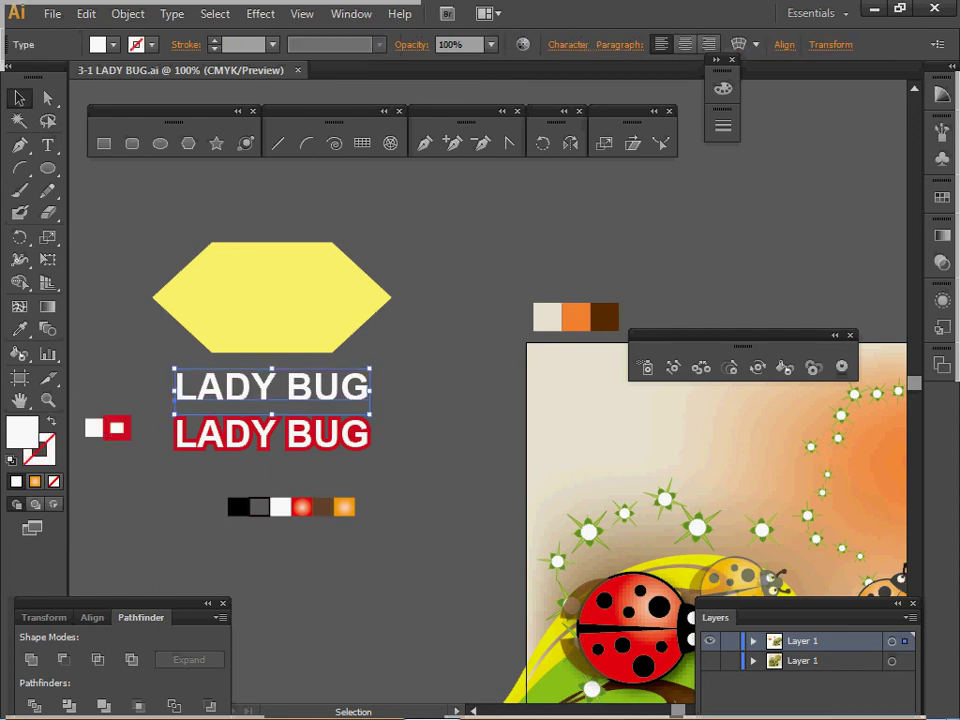
pyautogui.press('i')
pyautogui.click(117, 428)
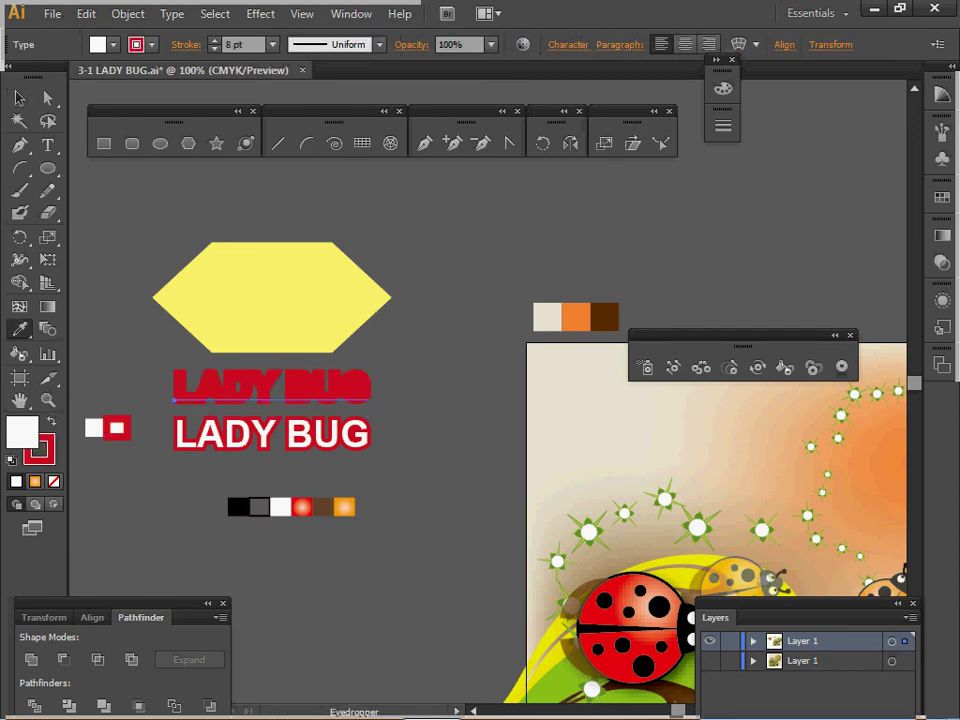
# Set the basic stroke of the upper LADY BUG text to None so its white fill shows above the red outline.
pyautogui.click(723, 125)
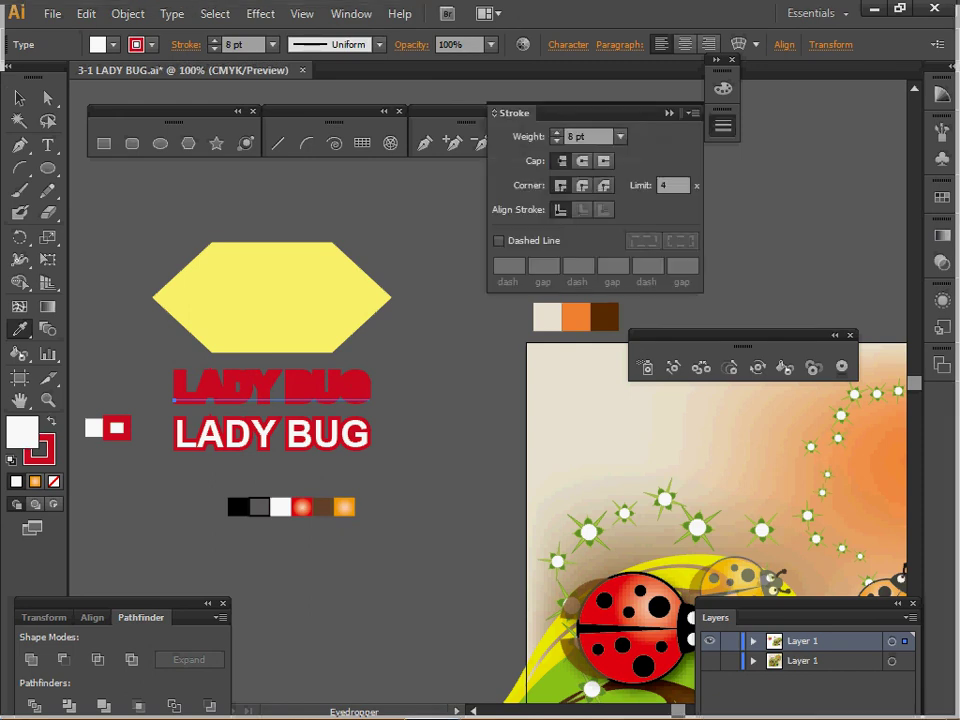
pyautogui.hotkey('ctrl', 'F10')
pyautogui.press('v')
pyautogui.press('i')
pyautogui.hotkey('ctrl', 'F10')
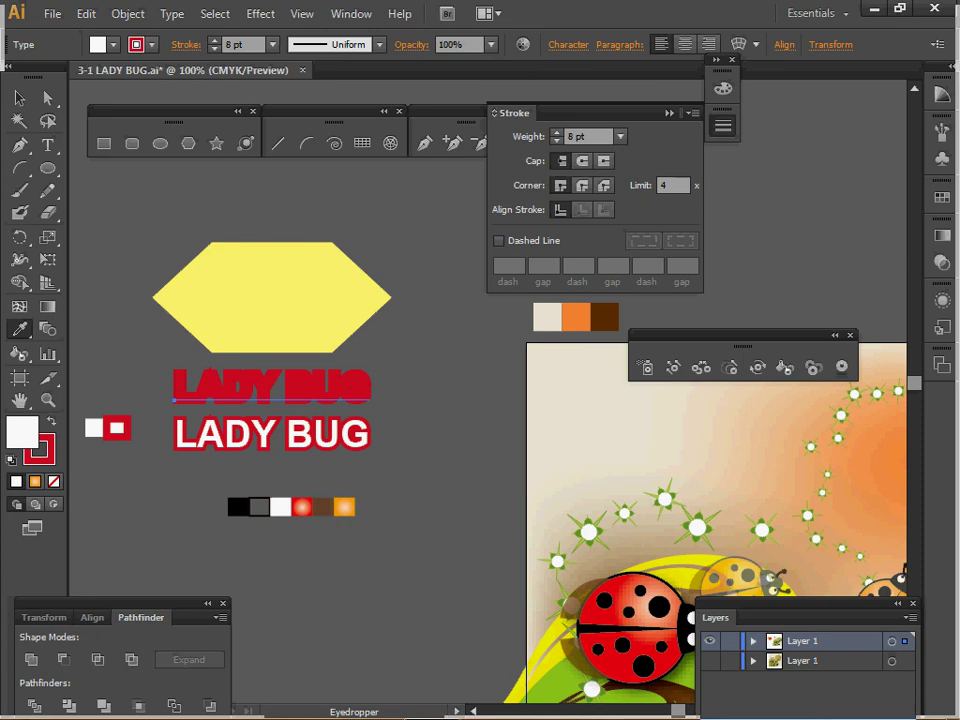
pyautogui.press('x')
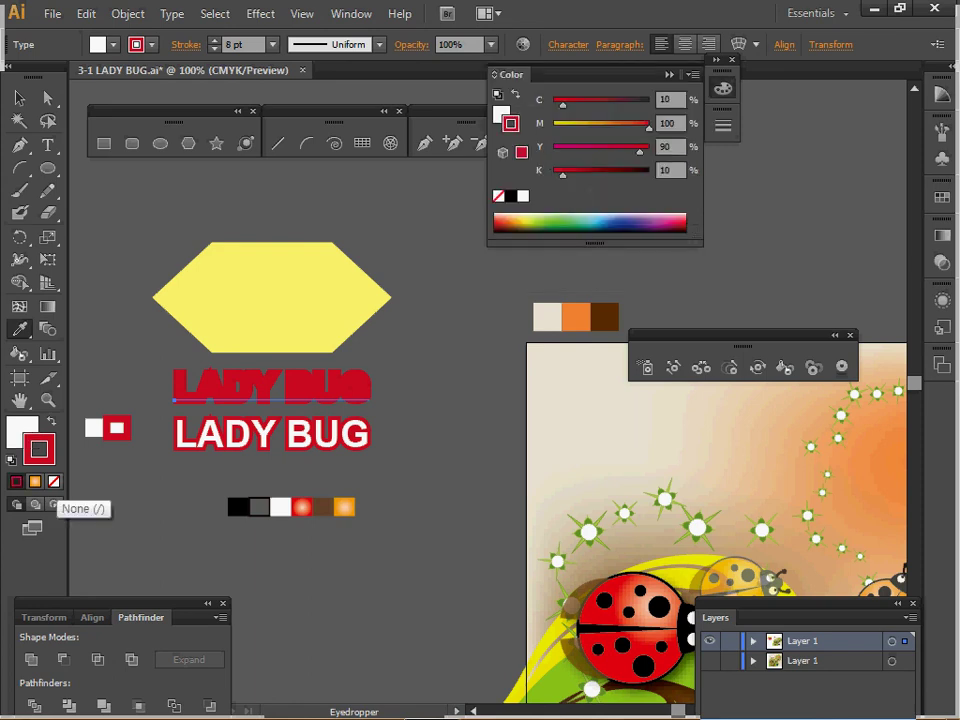
pyautogui.click(53, 482)
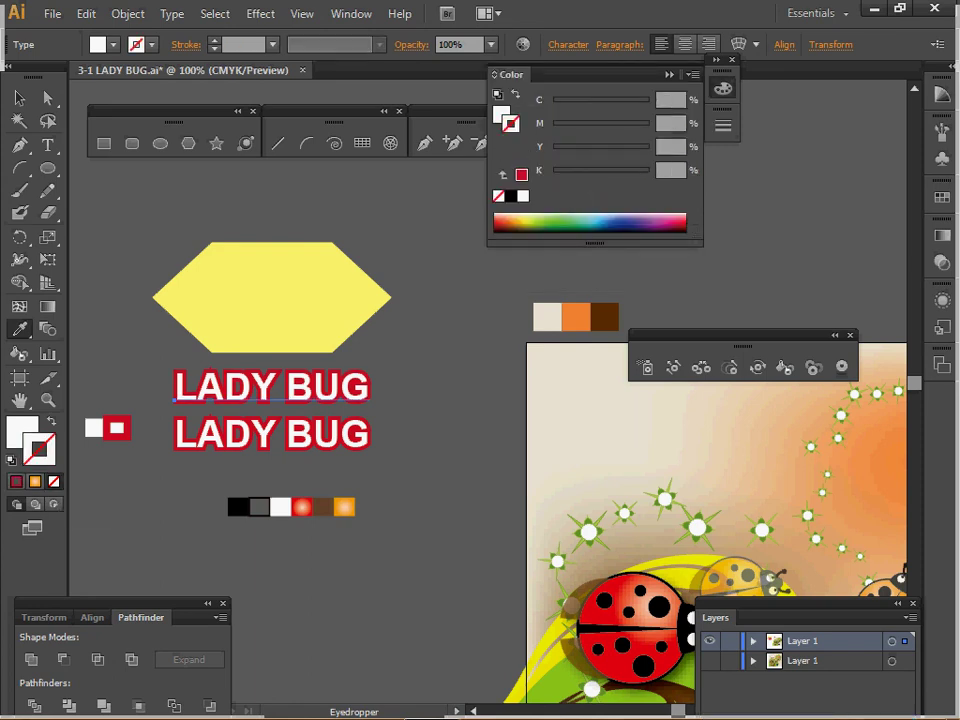
# Delete the lower LADY BUG sample text and clear the selection.
pyautogui.keyDown('ctrl'); pyautogui.click(273, 437); pyautogui.keyUp('ctrl')
pyautogui.moveTo(480, 385); pyautogui.dragTo(309, 434)
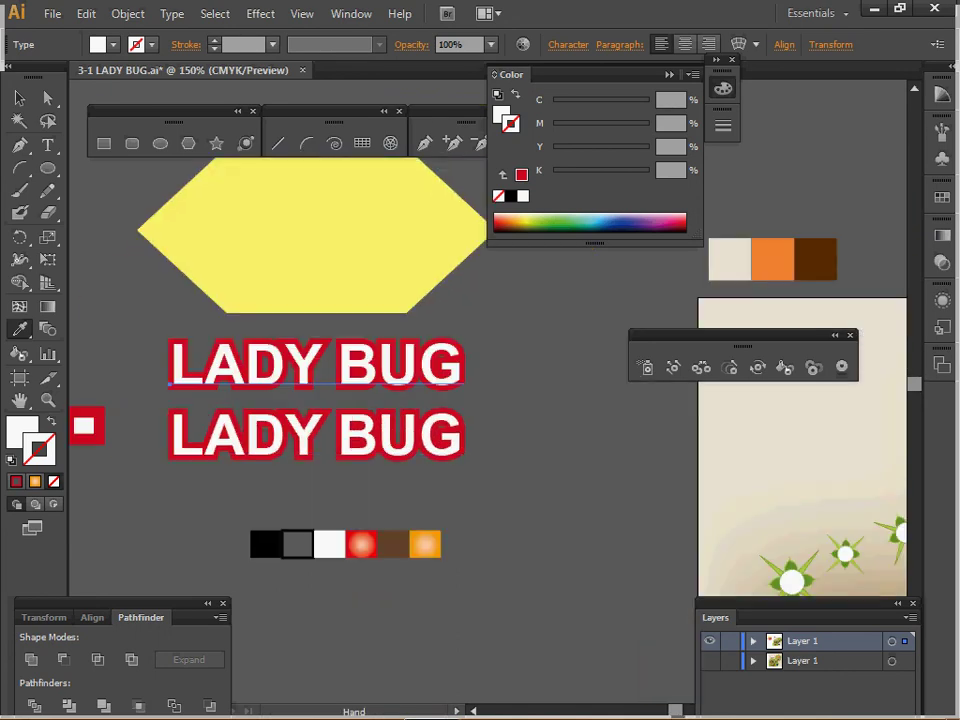
pyautogui.press('v')
pyautogui.moveTo(161, 416); pyautogui.dragTo(450, 482)
pyautogui.press('Delete')
pyautogui.moveTo(157, 327)
pyautogui.mouseDown()
pyautogui.moveTo(360, 383)
pyautogui.moveTo(490, 388)
pyautogui.mouseUp()
pyautogui.moveTo(490, 388); pyautogui.dragTo(456, 386)
pyautogui.hotkey('ctrl', 'shift', 'a')
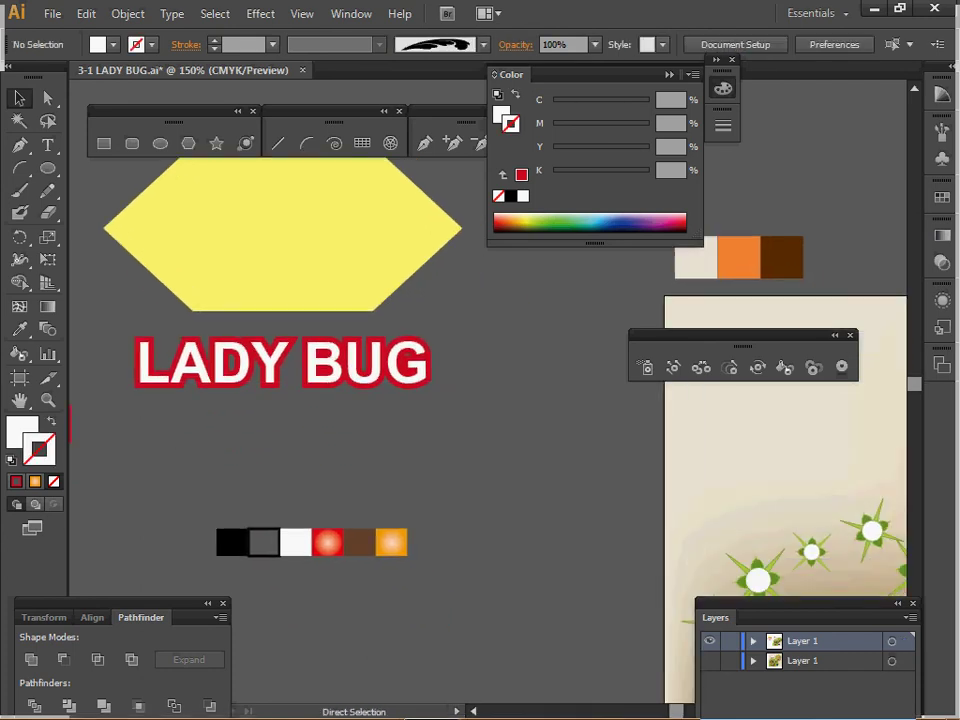
# Make the existing hexagon's yellow fill current, close the floating symbolism tools and deselect the hexagon.
pyautogui.click(322, 240)
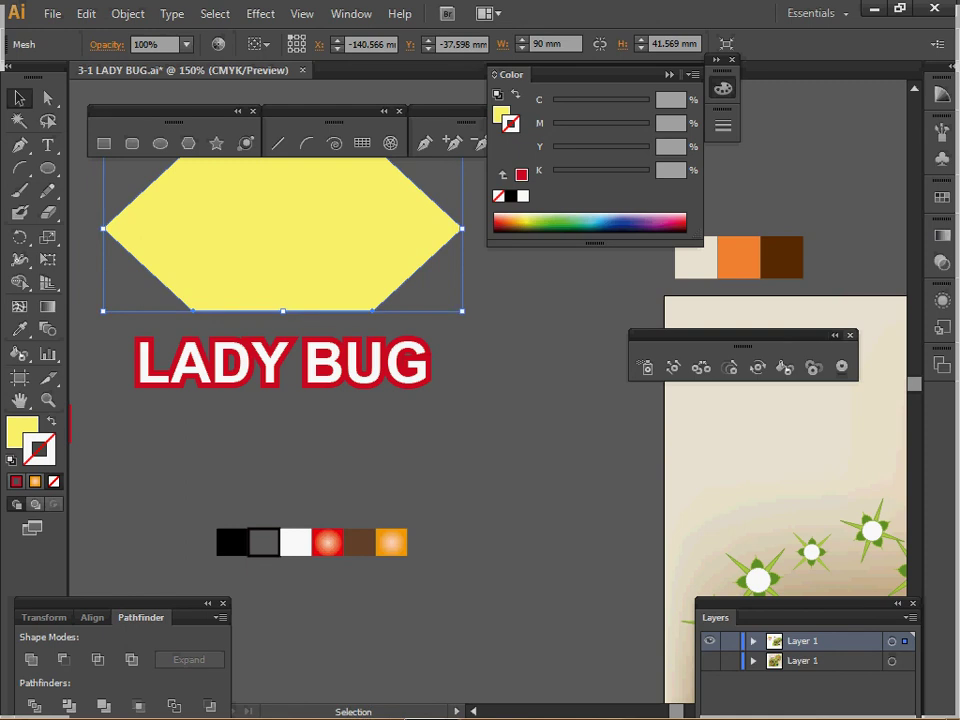
pyautogui.click(850, 335)
pyautogui.hotkey('ctrl', 'shift', 'a')
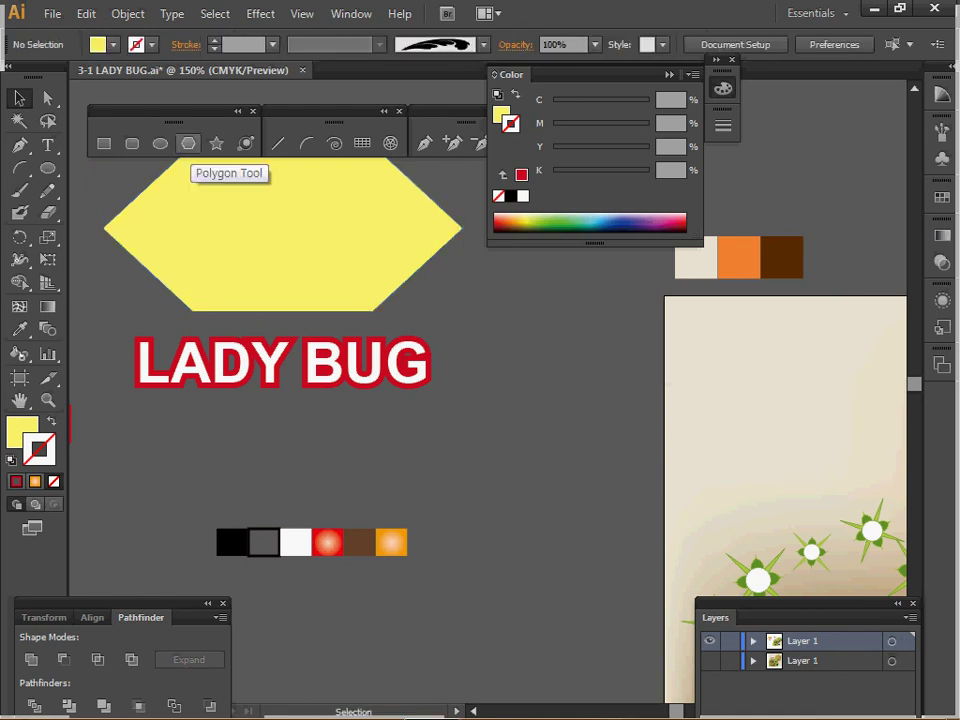
# Draw a yellow polygon with a 30 mm radius and 6 sides beside the LADY BUG text.
pyautogui.click(188, 144)
pyautogui.press('space')
pyautogui.moveTo(600, 396); pyautogui.dragTo(576, 348)
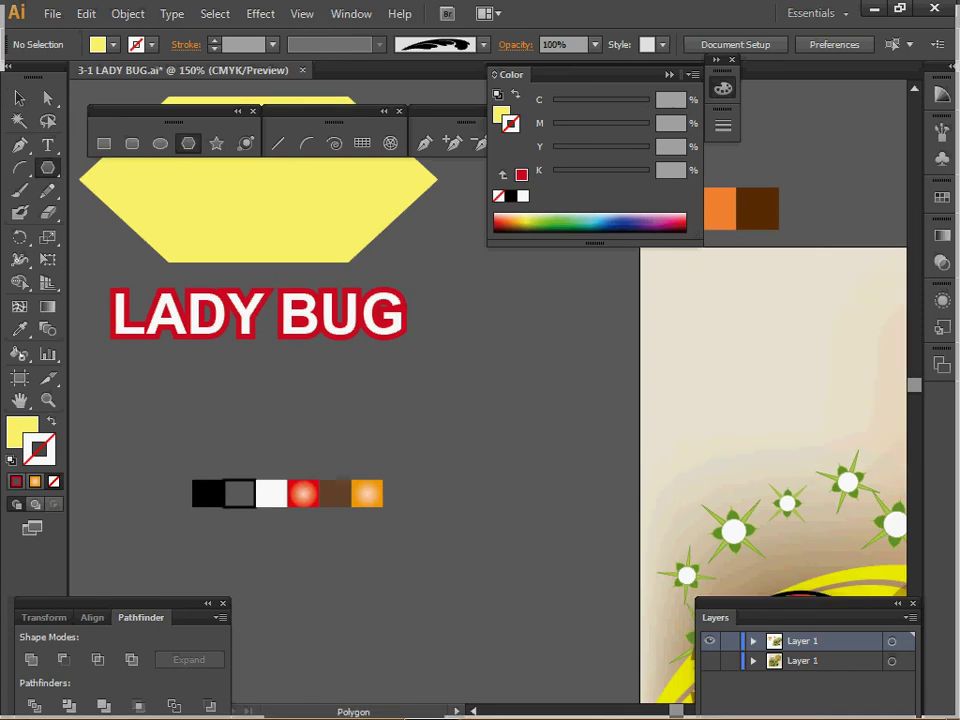
pyautogui.click(576, 348)
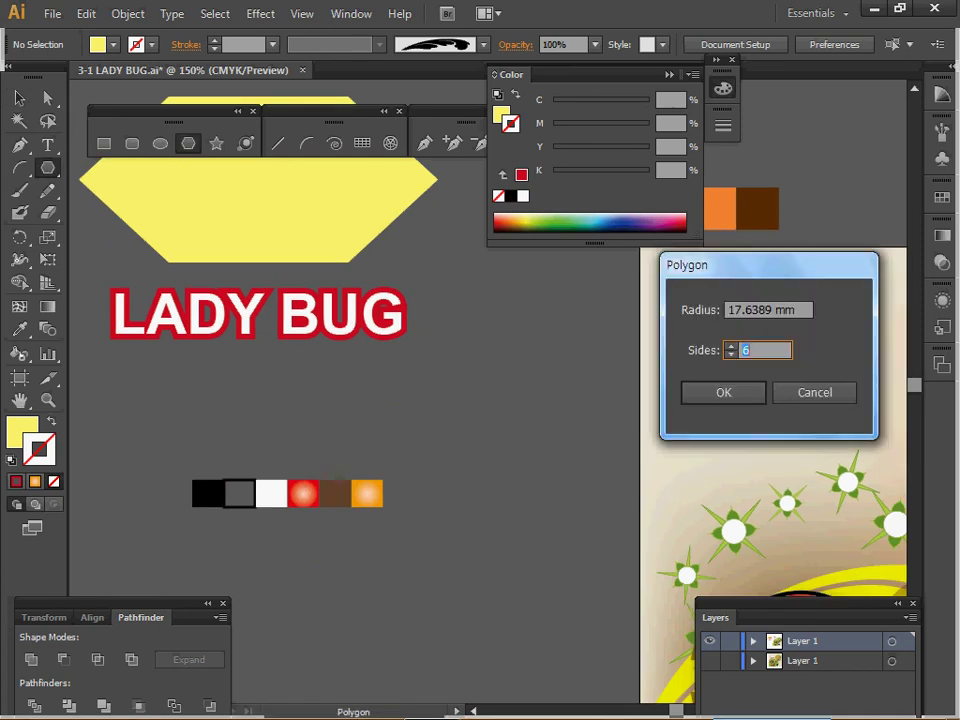
pyautogui.write('30')
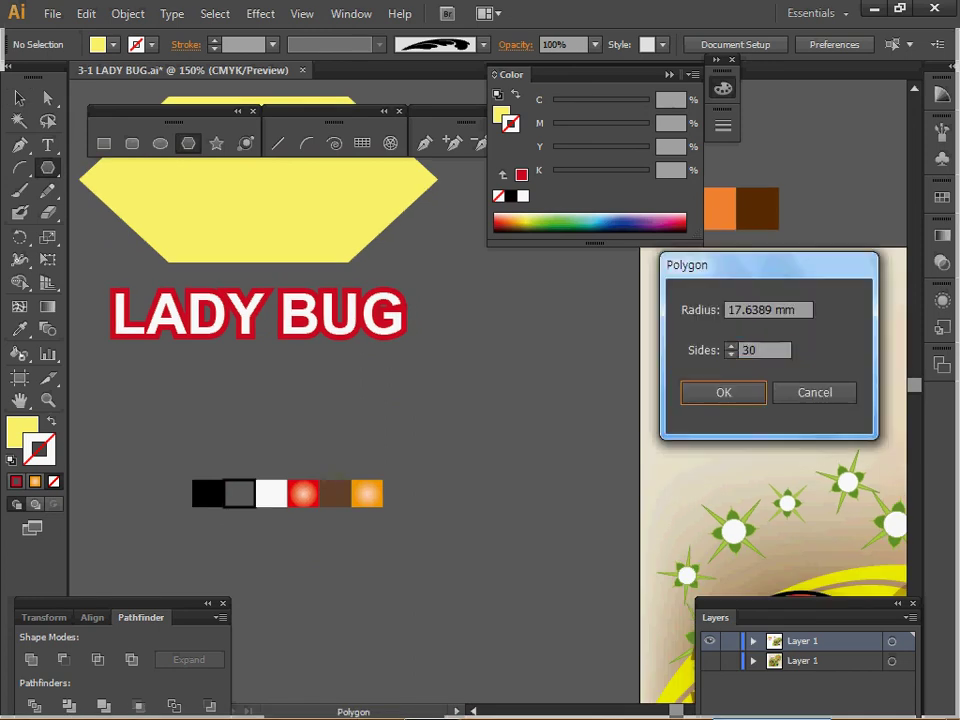
pyautogui.hotkey('shift', 'Tab')
pyautogui.write('30')
pyautogui.press('Tab')
pyautogui.write('6')
pyautogui.press('Return')
pyautogui.moveTo(370, 382); pyautogui.dragTo(441, 376)
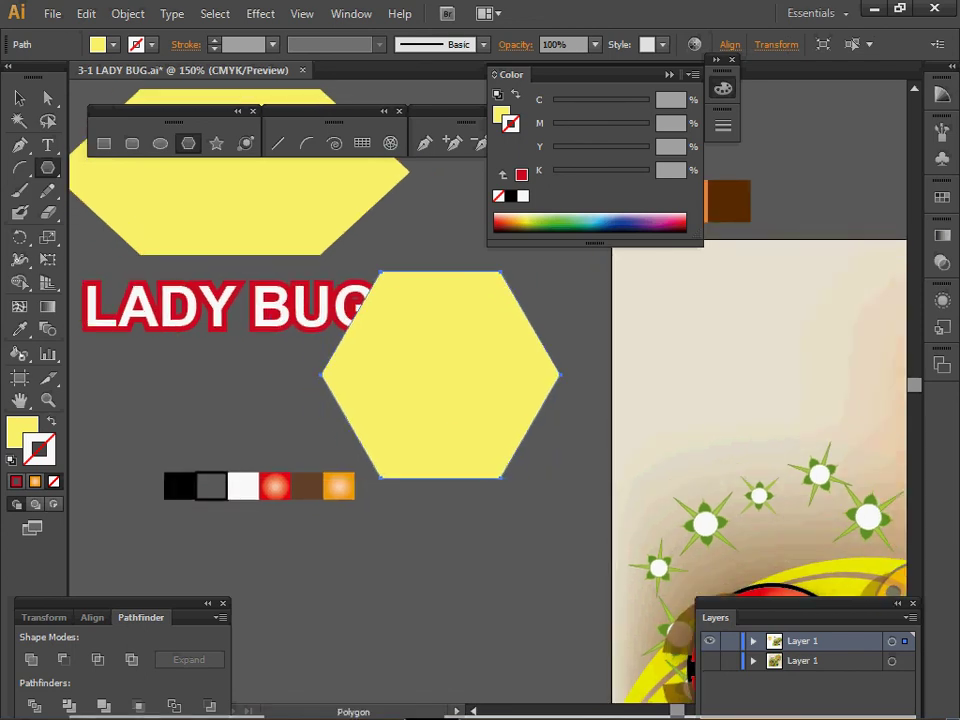
# Scale the new hexagon non-uniformly to 150% horizontal and 80% vertical.
pyautogui.click(723, 88)
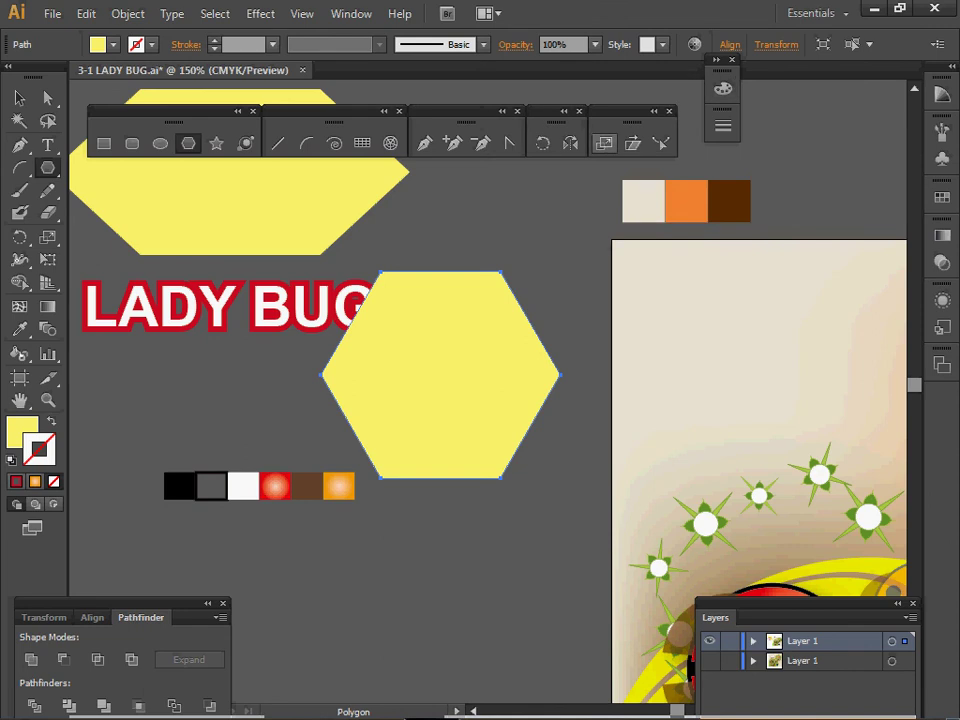
pyautogui.doubleClick(604, 143)
pyautogui.moveTo(622, 358); pyautogui.dragTo(580, 358)
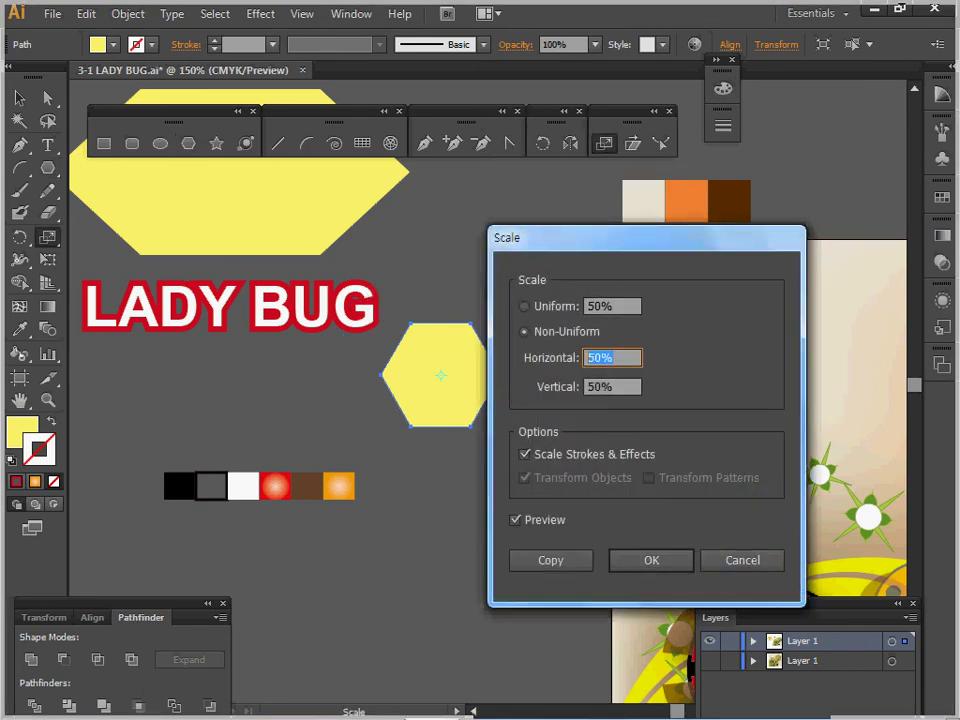
pyautogui.write('150')
pyautogui.press('Tab')
pyautogui.write('80')
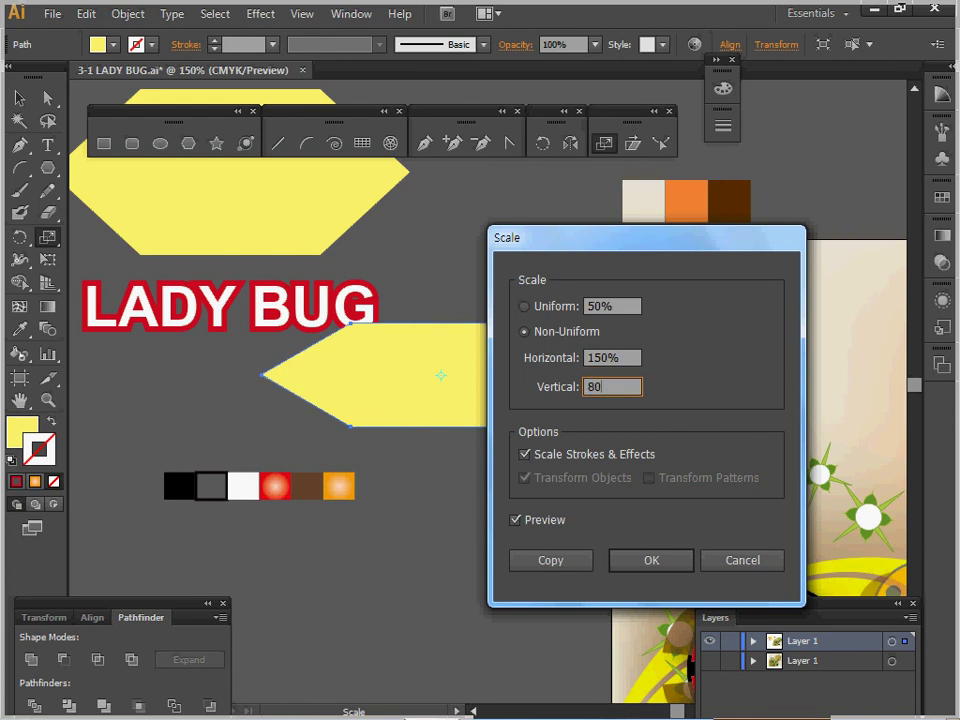
pyautogui.press('Tab')
pyautogui.press('Return')
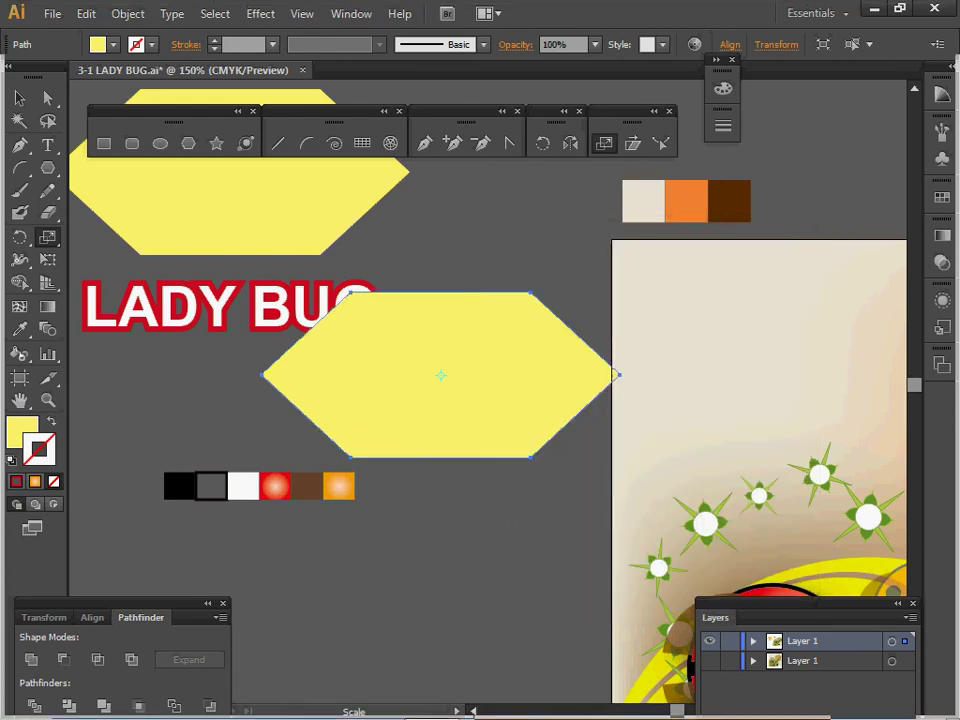
# Delete the old hexagon above the text and move the new hexagon up over the LADY BUG text.
pyautogui.moveTo(440, 375); pyautogui.dragTo(474, 403)
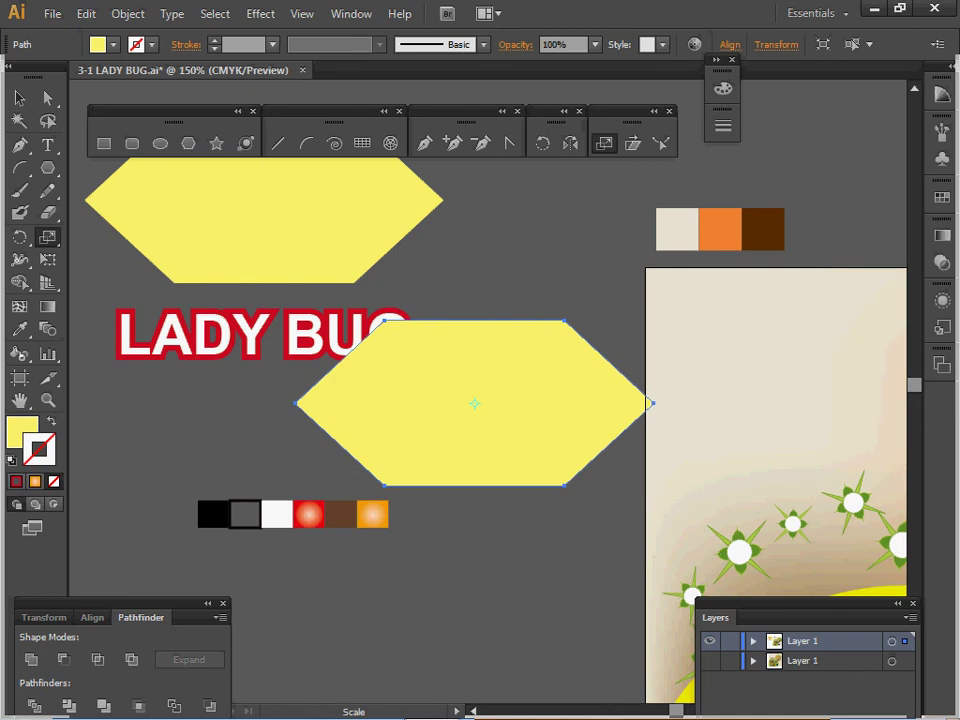
pyautogui.press('v')
pyautogui.click(300, 230)
pyautogui.press('Delete')
pyautogui.moveTo(450, 400); pyautogui.dragTo(328, 275)
# Select the hexagon and the LADY BUG text together and warp the text with Envelope Distort using the top object.
pyautogui.moveTo(146, 401); pyautogui.dragTo(381, 260)
pyautogui.click(127, 13)
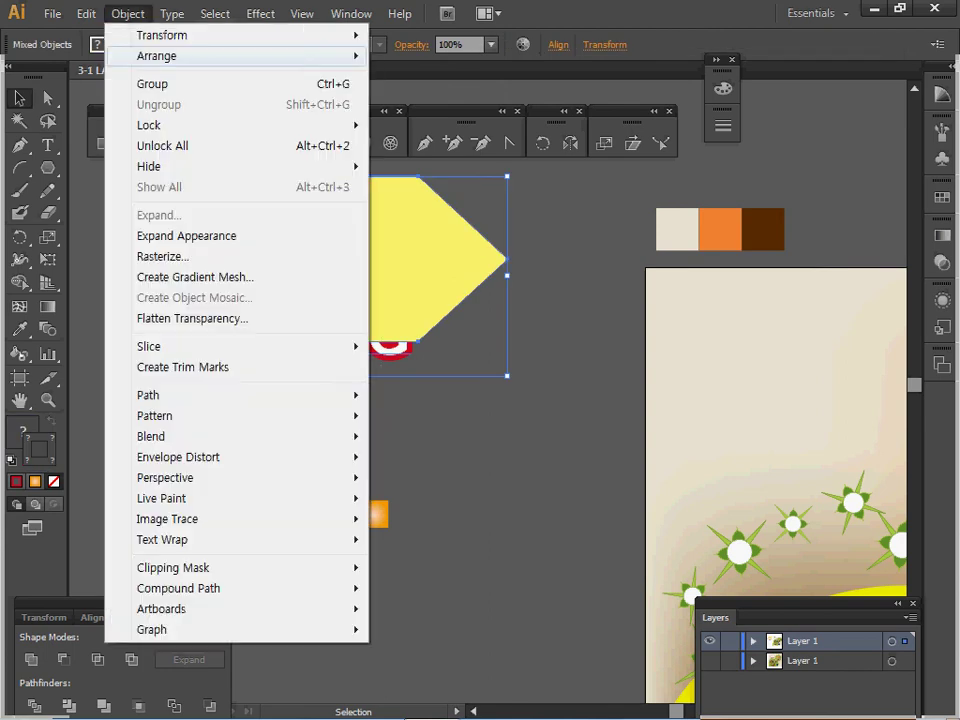
pyautogui.moveTo(240, 457)
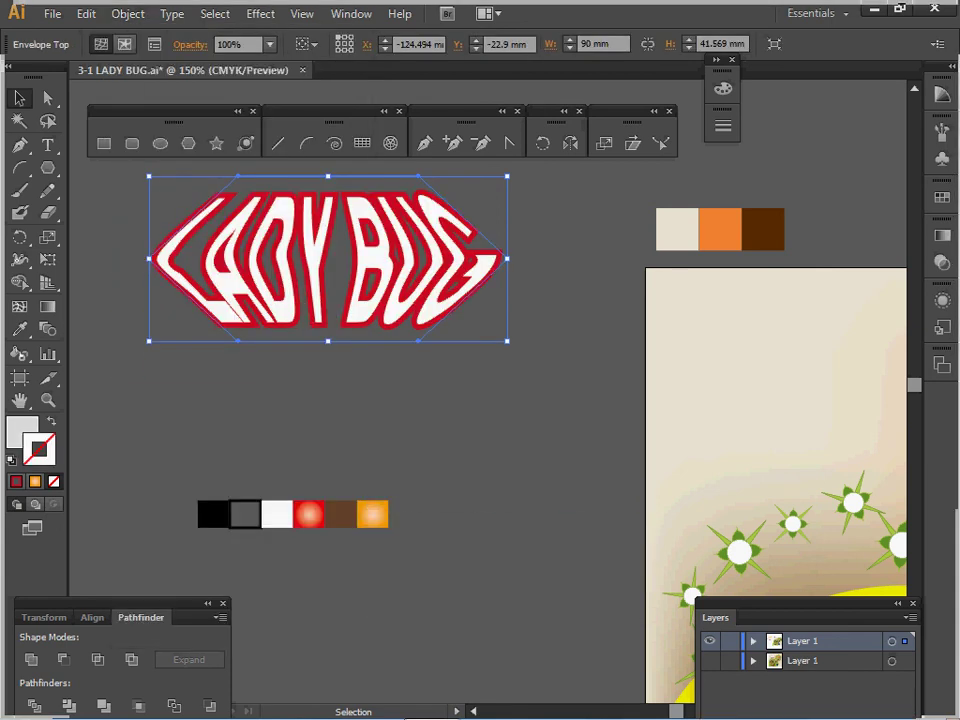
# Move the warped LADY BUG title onto the artboard's upper-left area, above the star flowers.
pyautogui.moveTo(315, 260); pyautogui.dragTo(780, 372)
pyautogui.press('space')
pyautogui.moveTo(780, 372); pyautogui.dragTo(515, 347)
pyautogui.press('space')
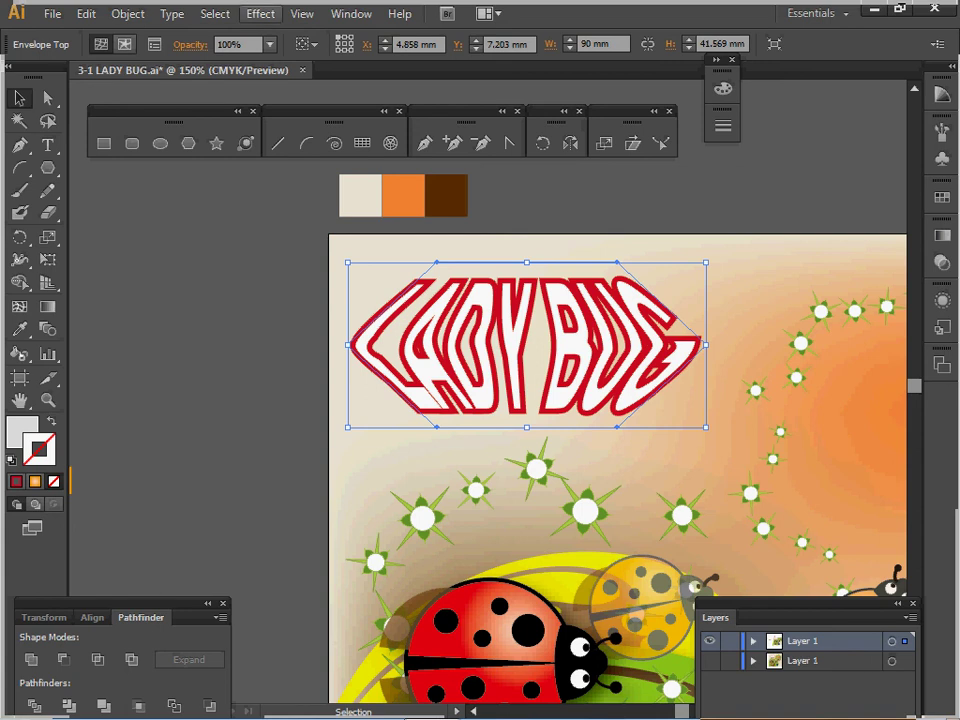
# Apply a Drop Shadow to the title with Multiply mode, 75% opacity, 2 mm X and Y offsets and 1 mm blur.
pyautogui.click(260, 14)
pyautogui.click(297, 51)
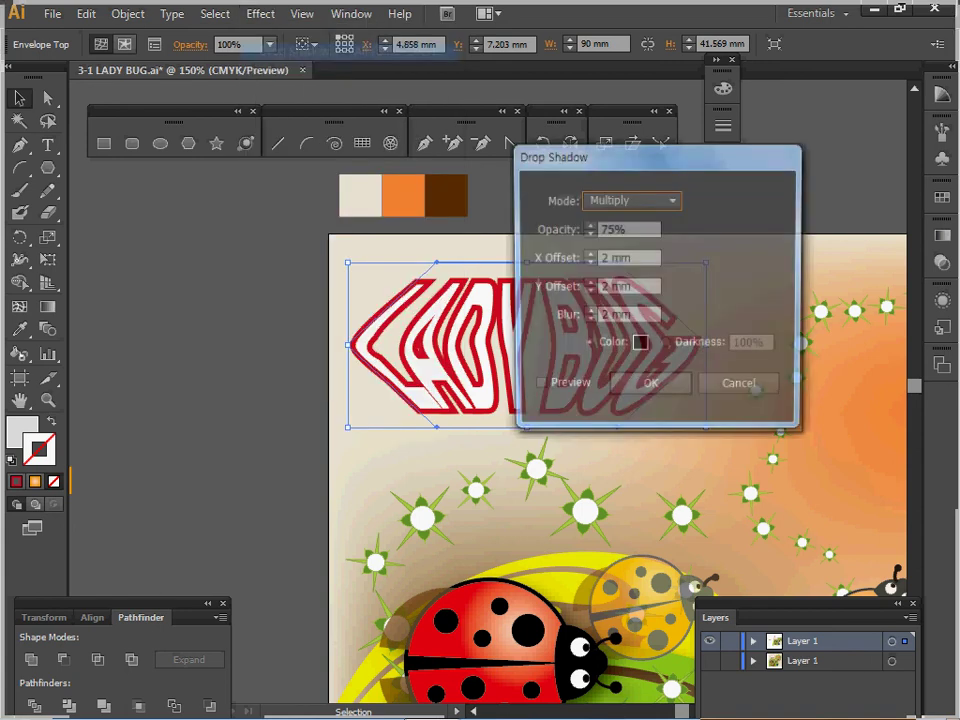
pyautogui.click(589, 321)
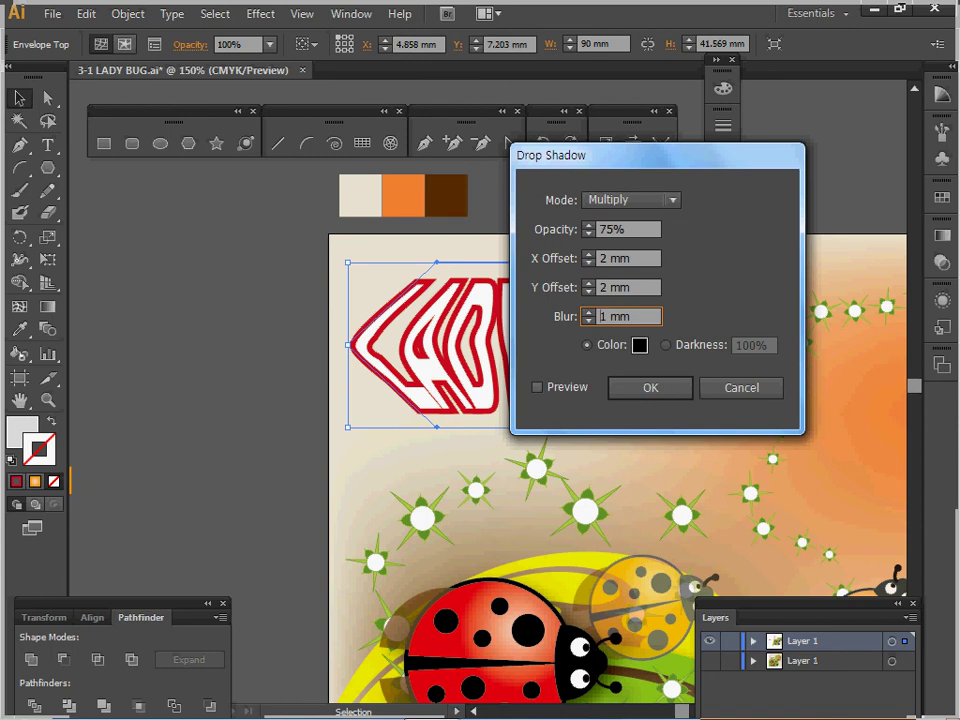
pyautogui.click(538, 387)
pyautogui.click(650, 388)
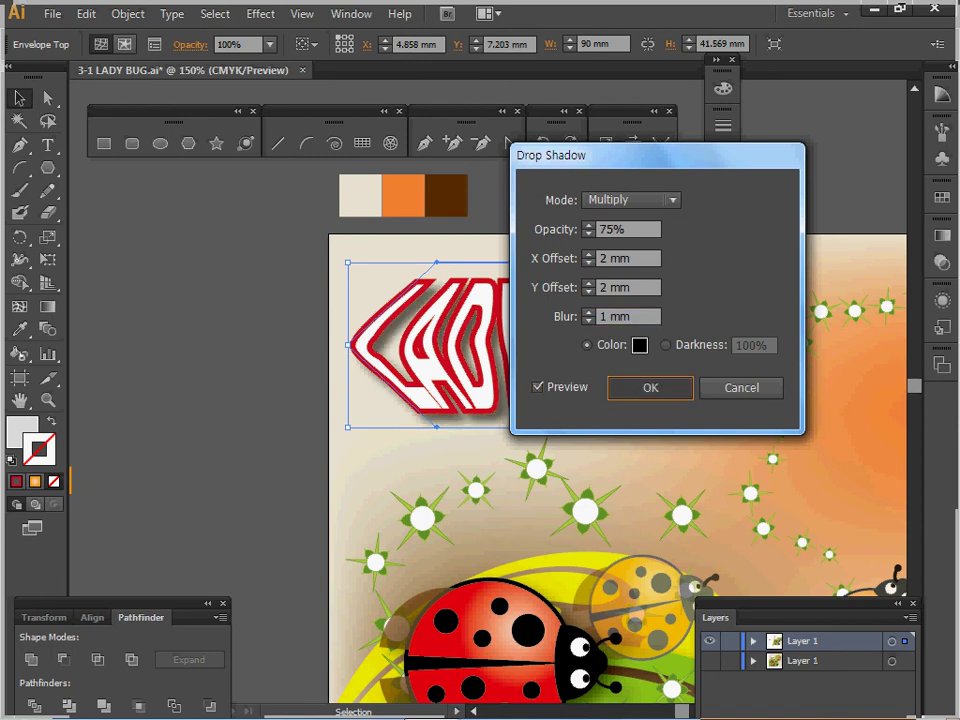
pyautogui.press('Return')
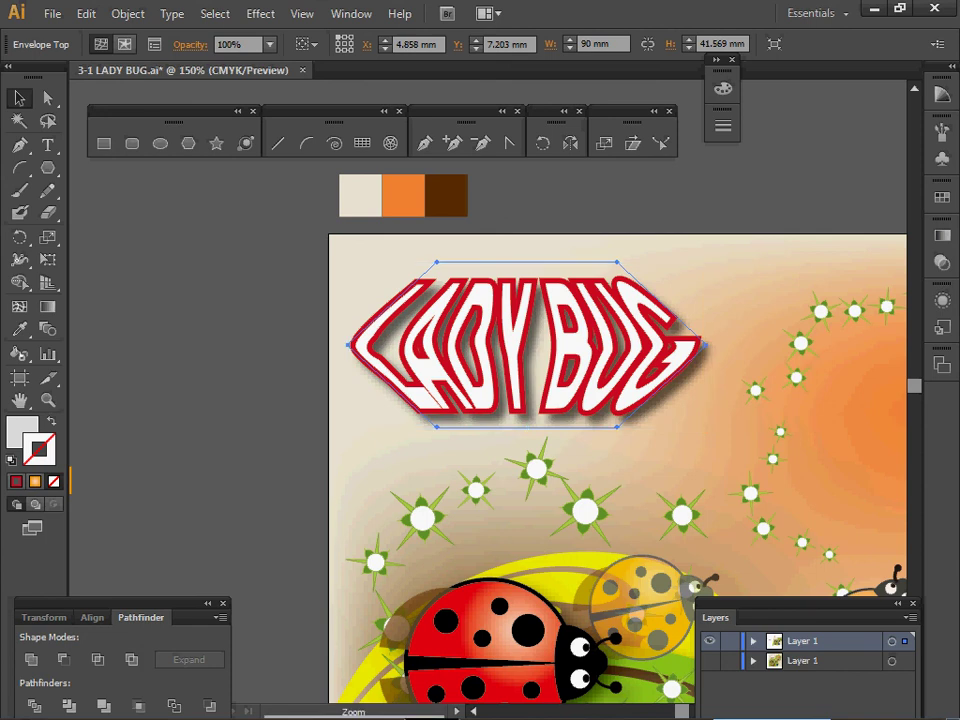
# Draw a 200 × 200 mm rectangle that covers the artboard exactly.
pyautogui.keyDown('ctrl'); pyautogui.keyDown('alt'); pyautogui.click(521, 451); pyautogui.keyUp('alt'); pyautogui.keyUp('ctrl')
pyautogui.moveTo(521, 451); pyautogui.dragTo(378, 380)
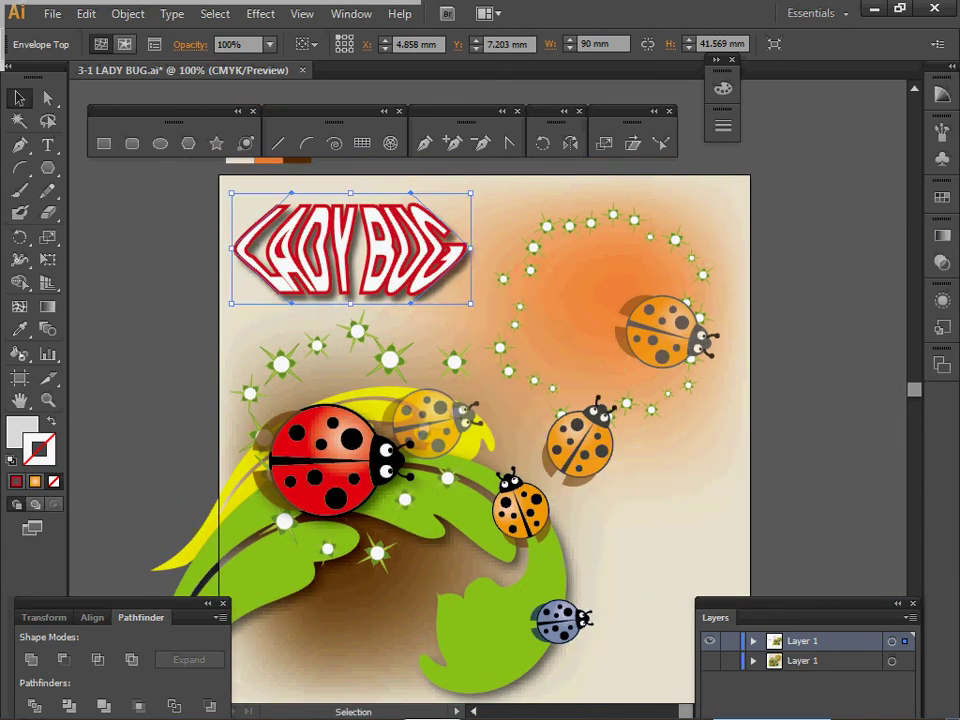
pyautogui.press('m')
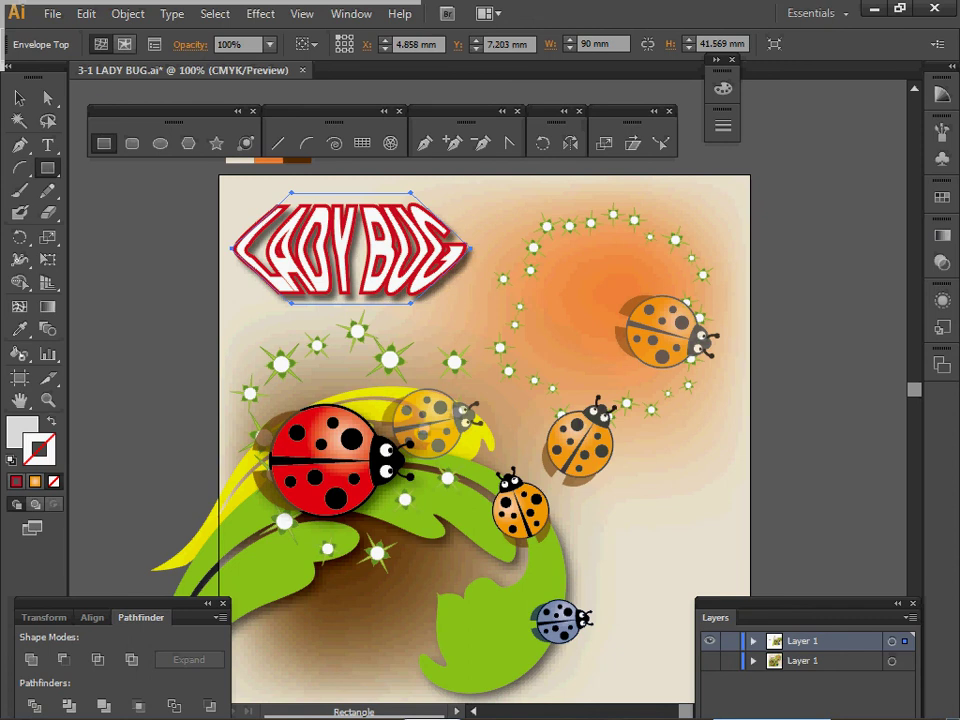
pyautogui.click(303, 327)
pyautogui.write('200')
pyautogui.press('Tab')
pyautogui.write('200')
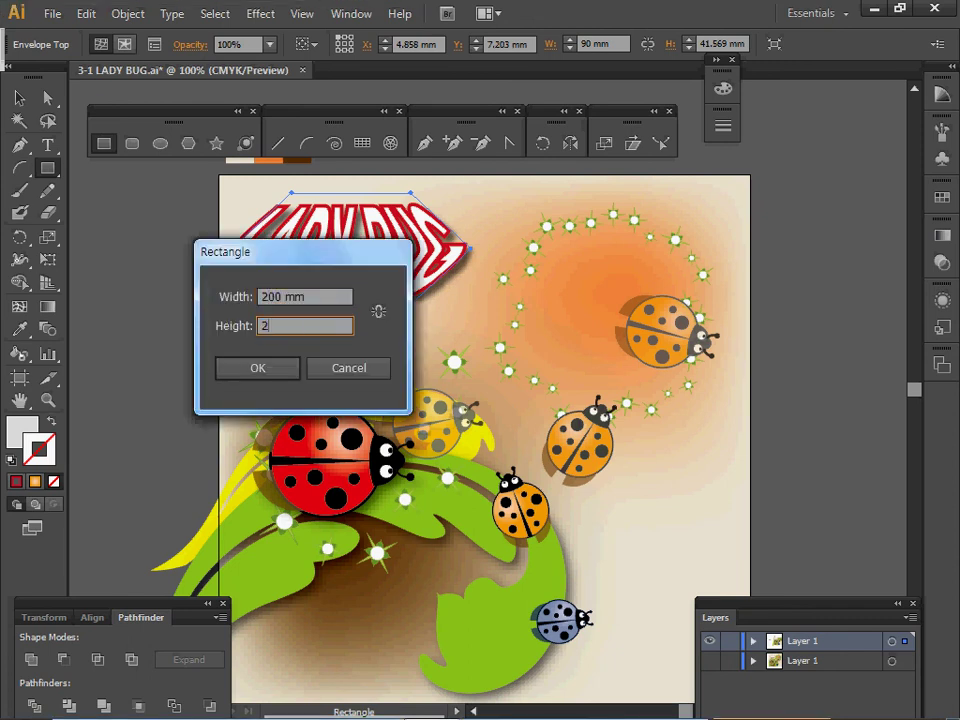
pyautogui.press('Return')
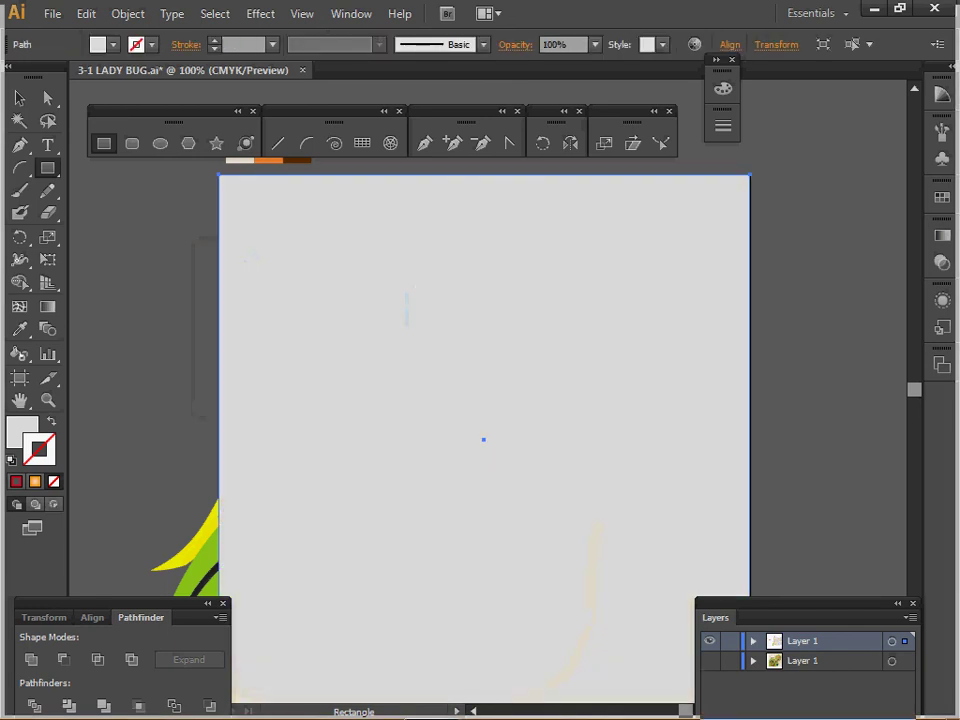
# Select all the artwork and make a clipping mask with the artboard-sized rectangle.
pyautogui.press('v')
pyautogui.hotkey('ctrl', 'a')
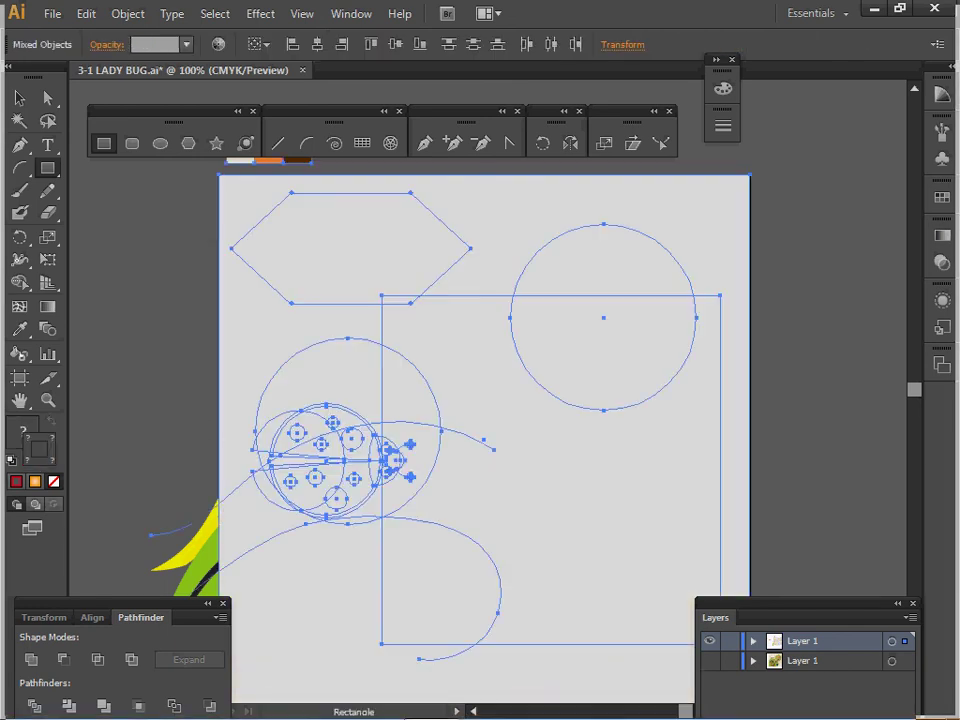
pyautogui.rightClick(305, 256)
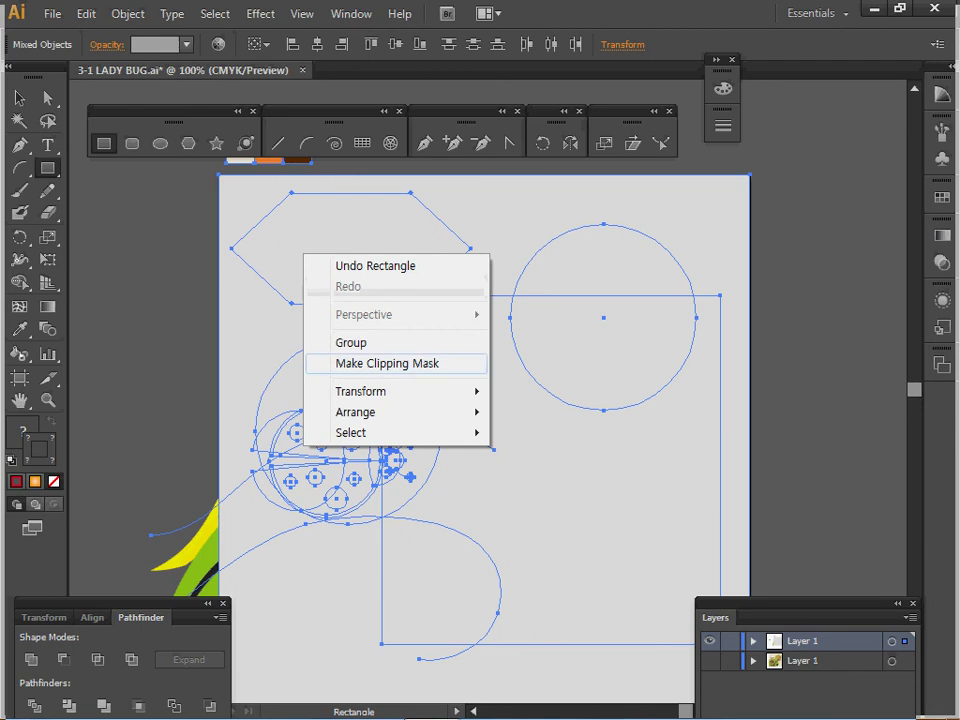
pyautogui.click(387, 363)
pyautogui.press('space')
pyautogui.moveTo(387, 363)
pyautogui.mouseDown()
pyautogui.moveTo(376, 345)
pyautogui.moveTo(389, 346)
pyautogui.mouseUp()
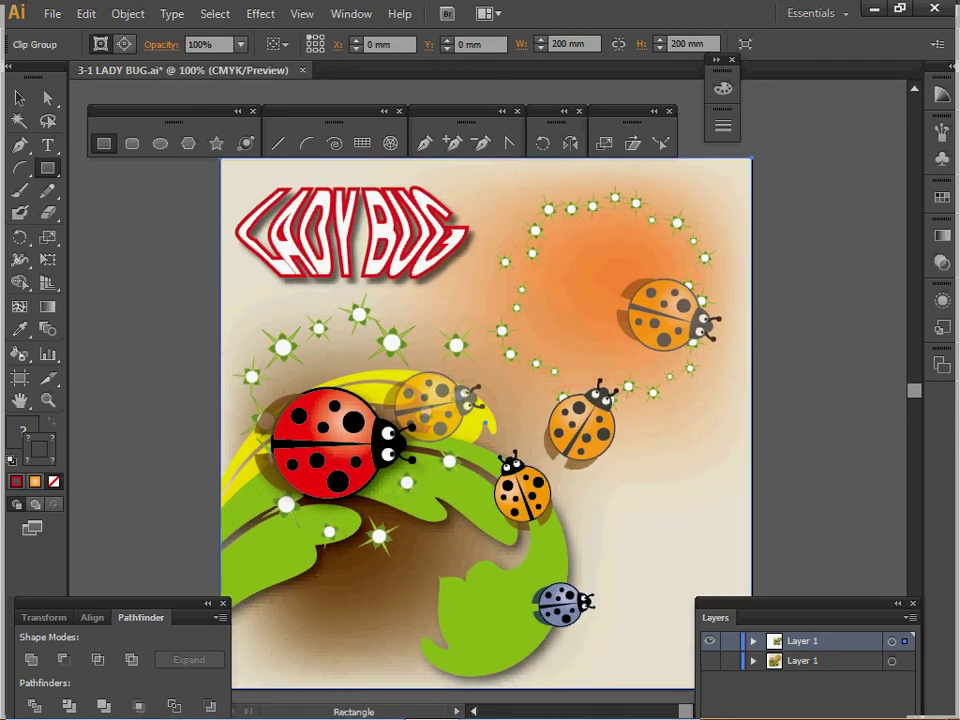